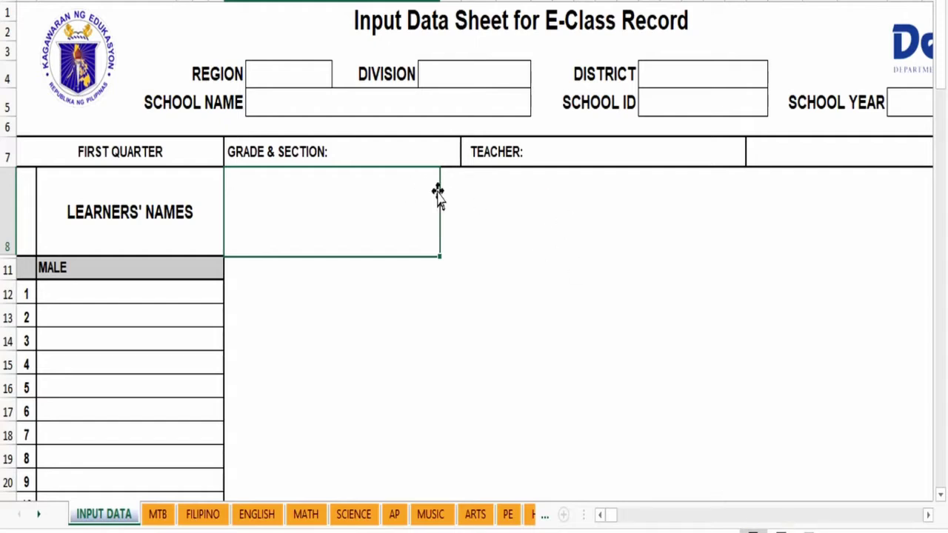
Step: Enter GRADE 3, region VIII, division LEYTE and district ISABEL 1 in the header
left_click(383, 157)
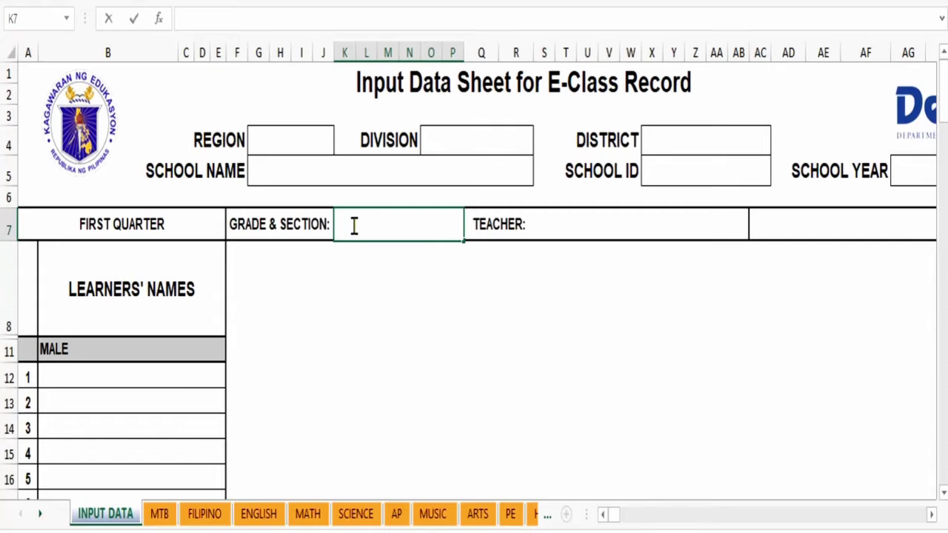
type("GRADE 3")
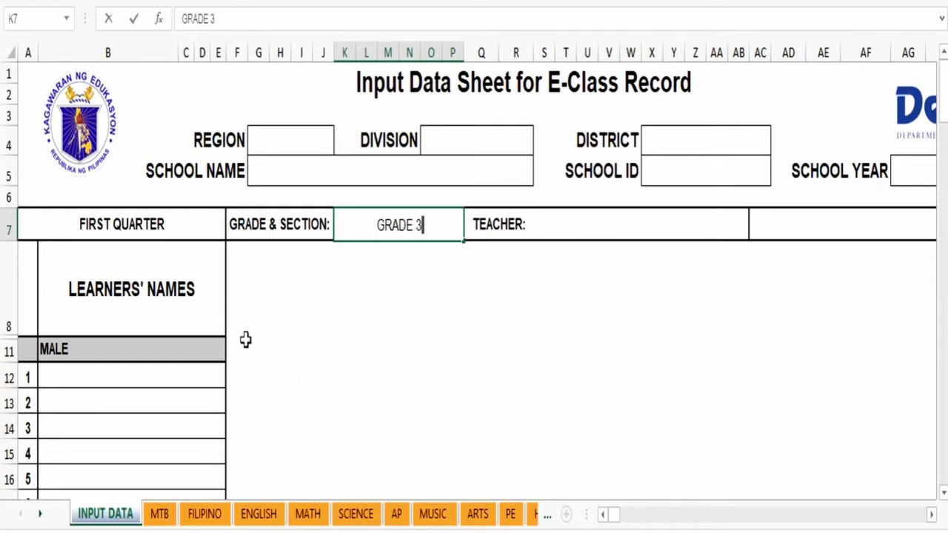
left_click(263, 143)
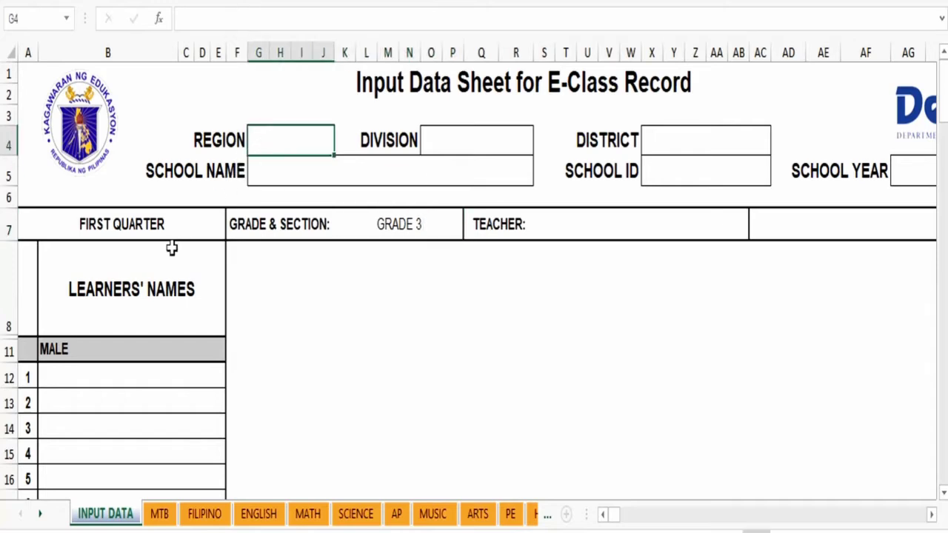
type("VIII")
left_click(429, 158)
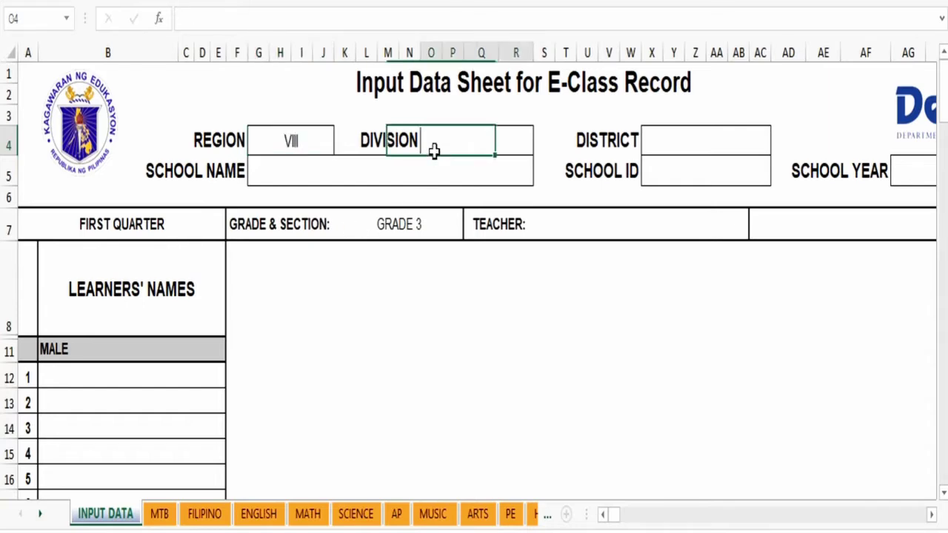
type("LEYTE")
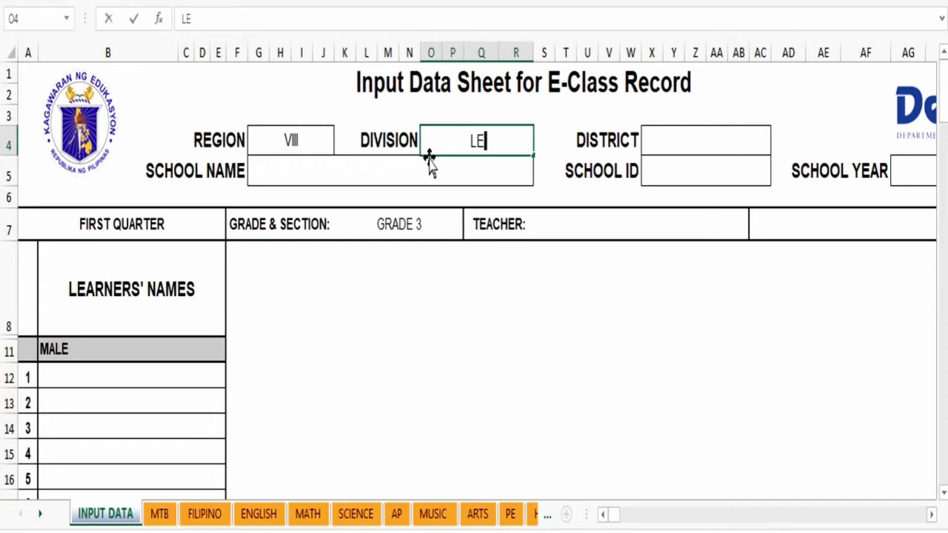
left_click(685, 142)
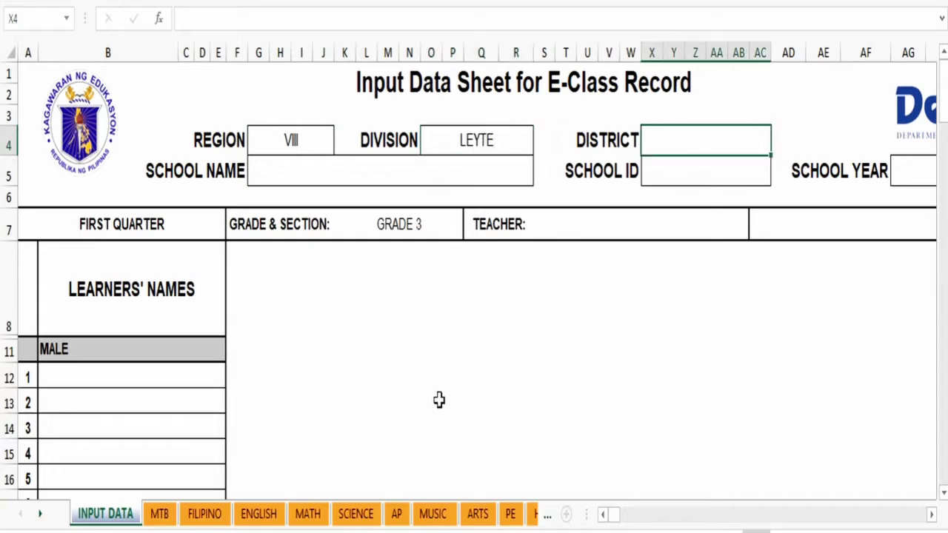
type("ISABEL")
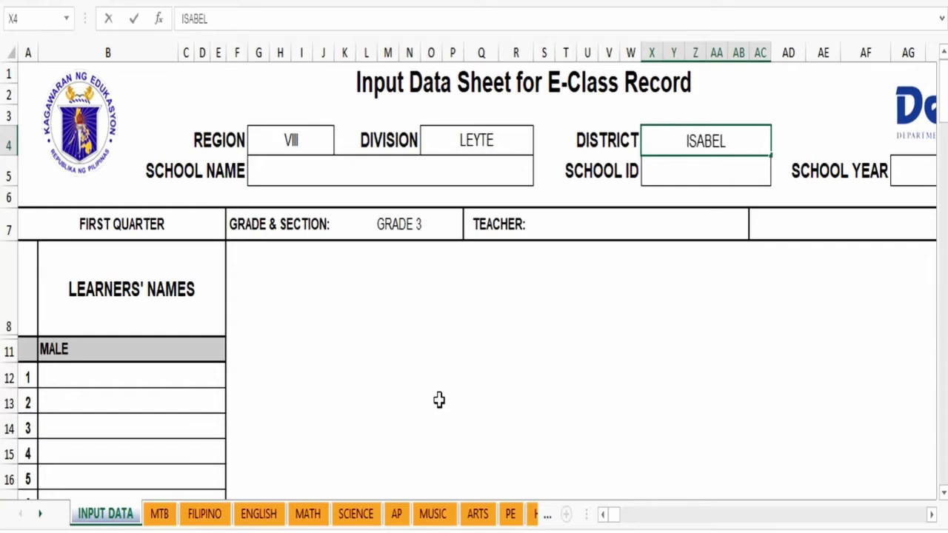
type(" 1")
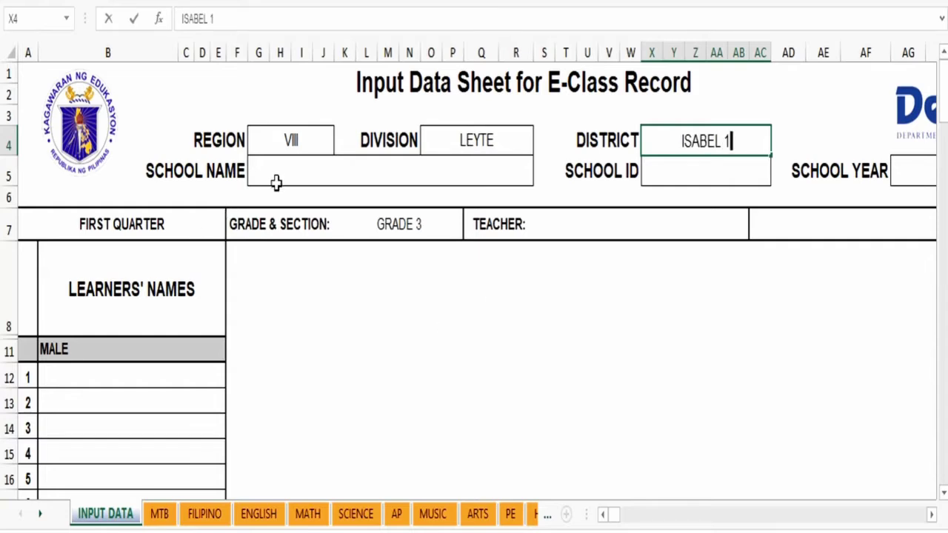
Step: Fill in school name CENTRAL SCHOOL, the school ID and school year 2020-2021
left_click(277, 175)
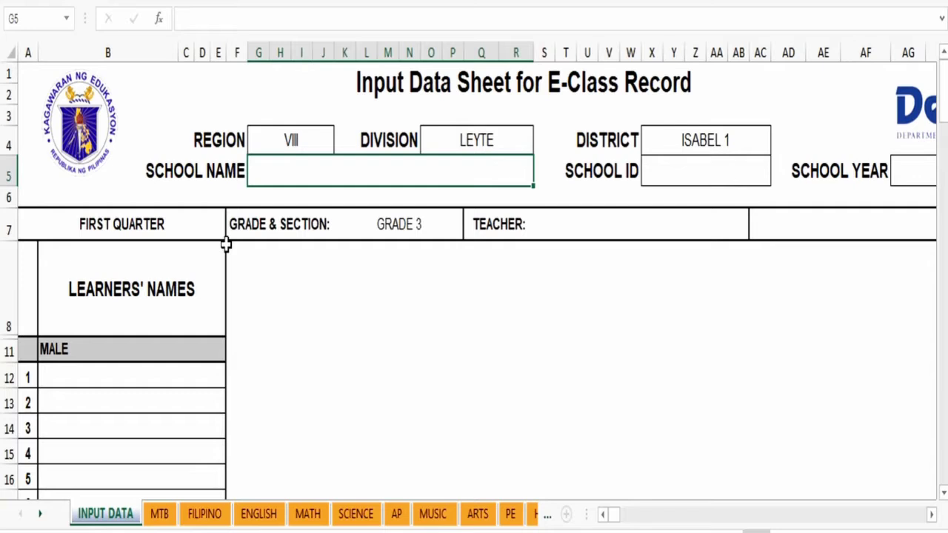
type("CENTRAL S")
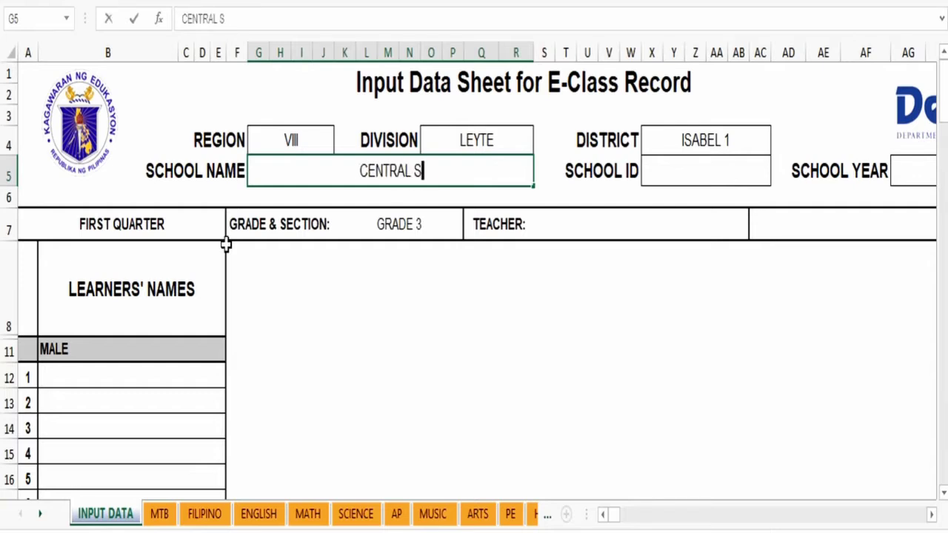
type("CHOOL")
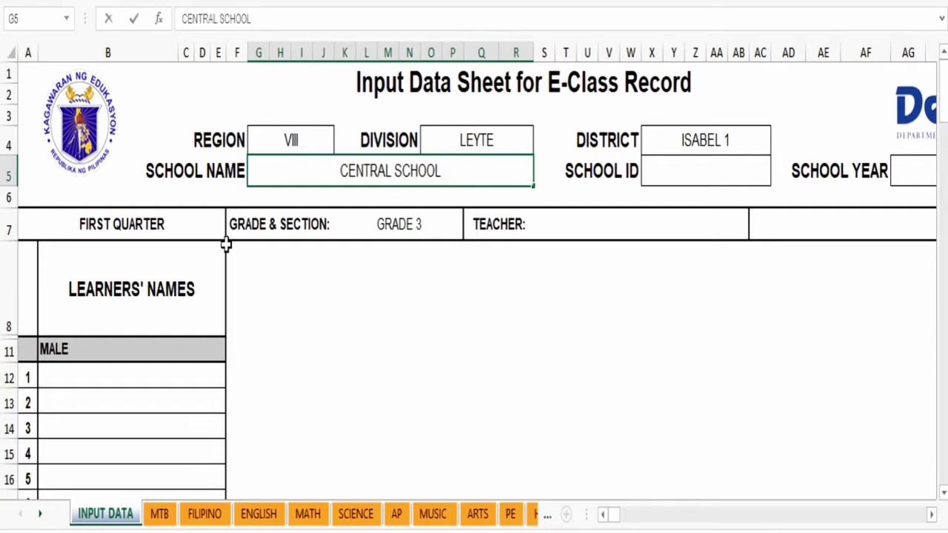
left_click(690, 174)
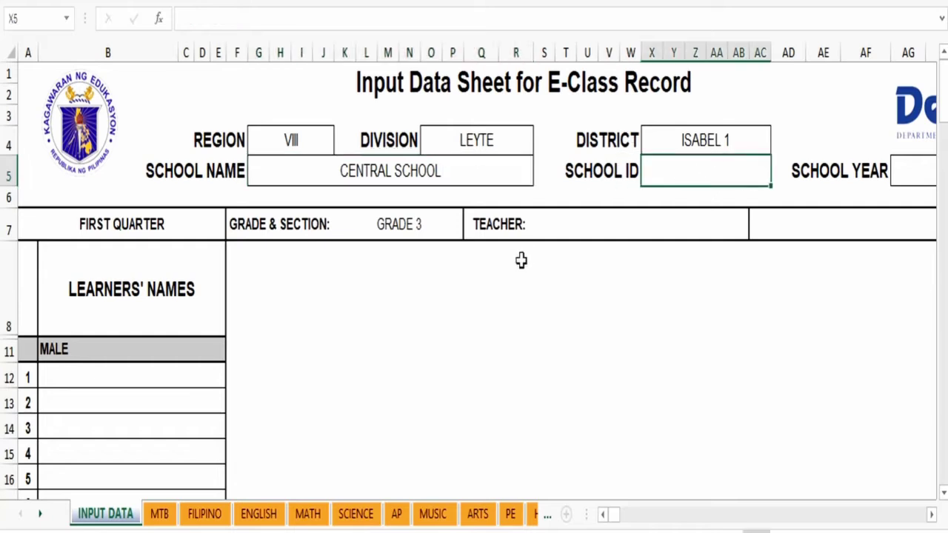
type("121411")
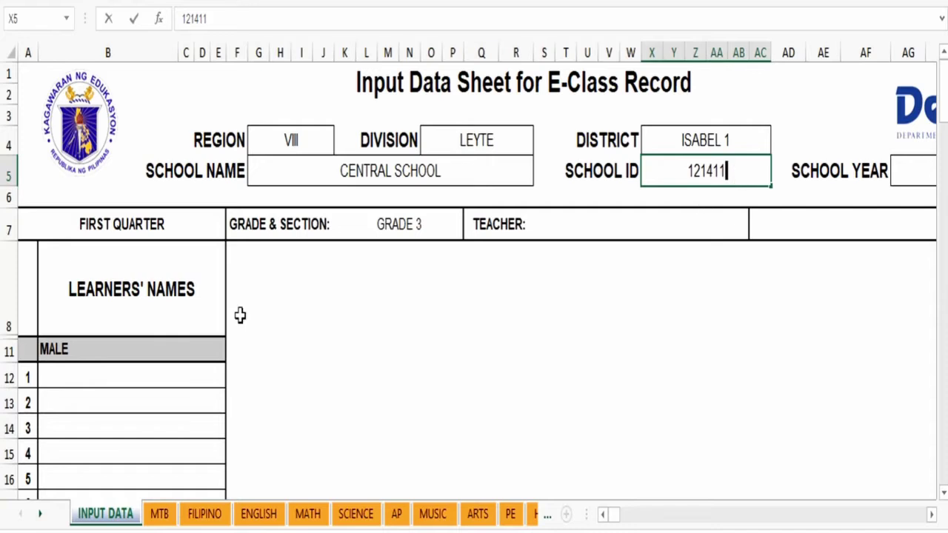
key("BackSpace")
key("BackSpace")
type("4")
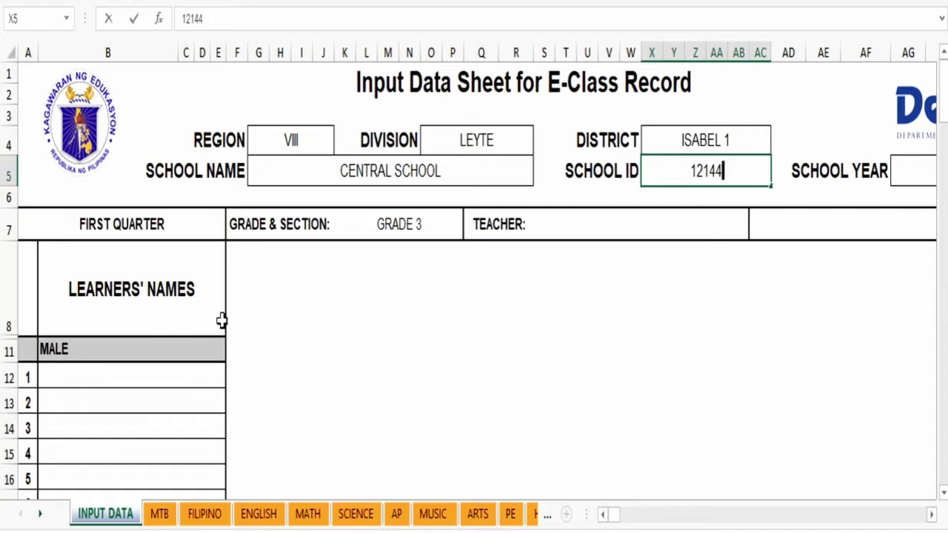
type("1")
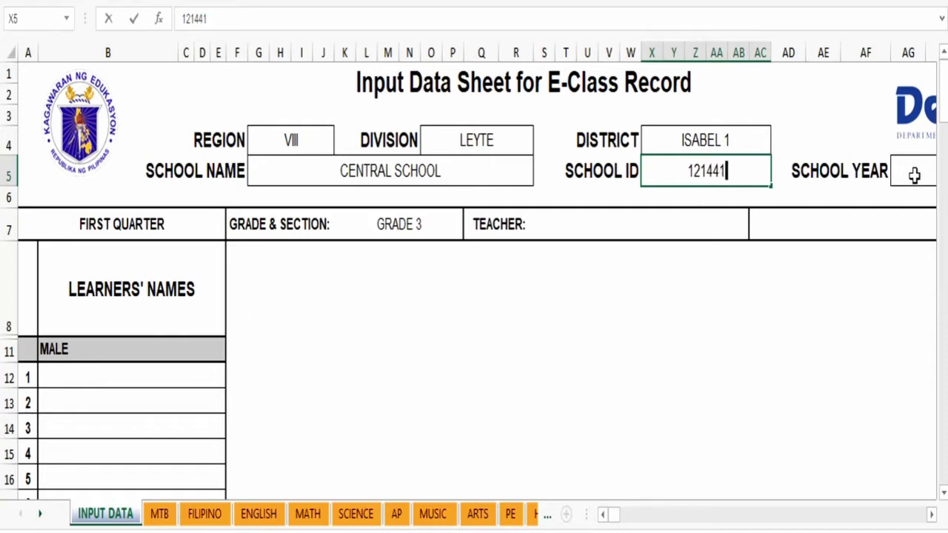
left_click(914, 174)
type("20")
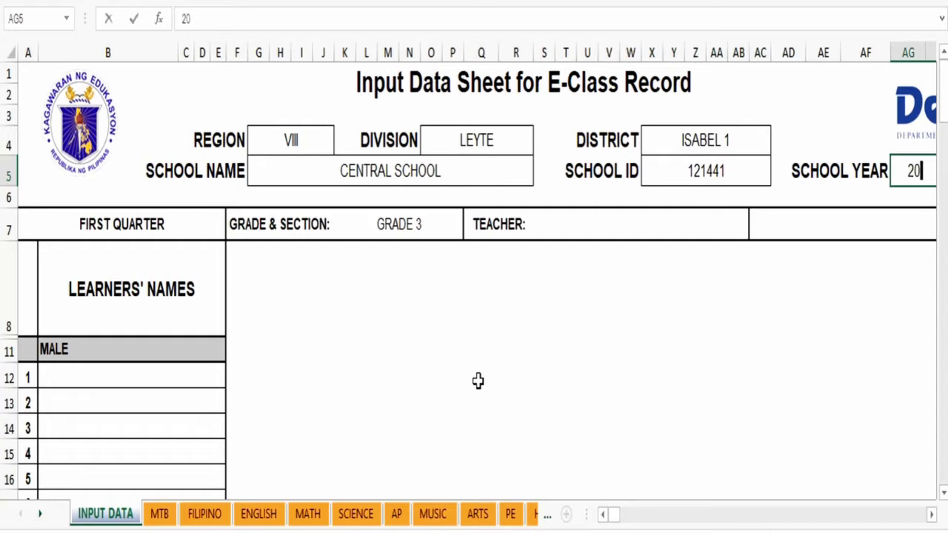
type("20-2021")
key("Return")
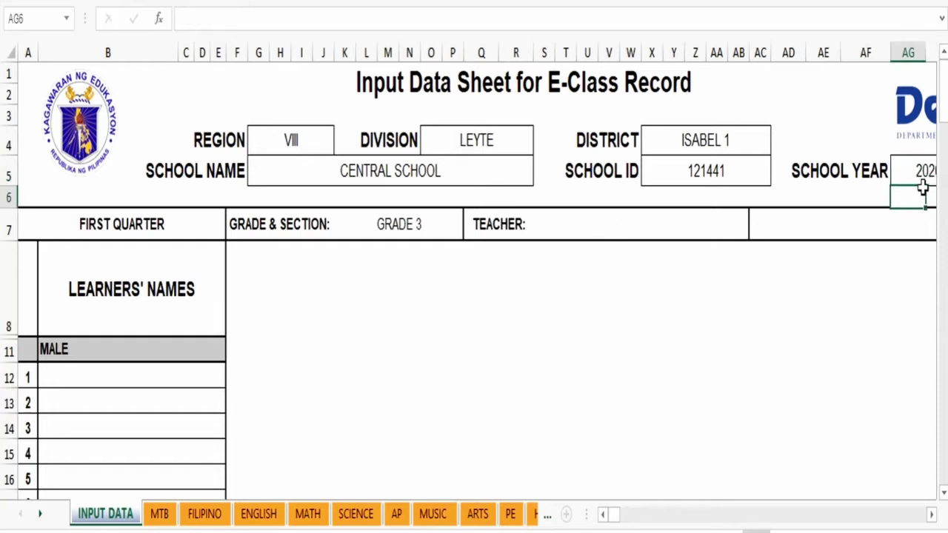
left_click(895, 175)
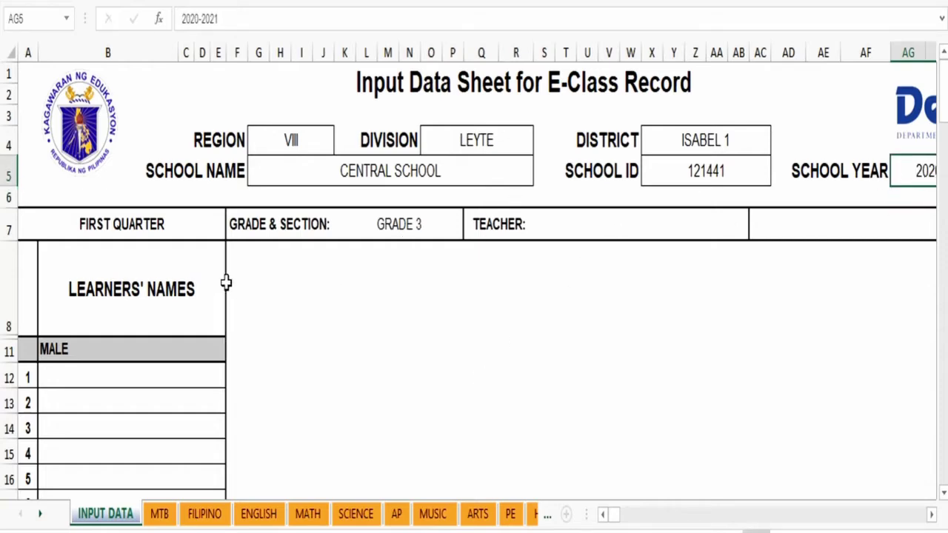
left_click(77, 217)
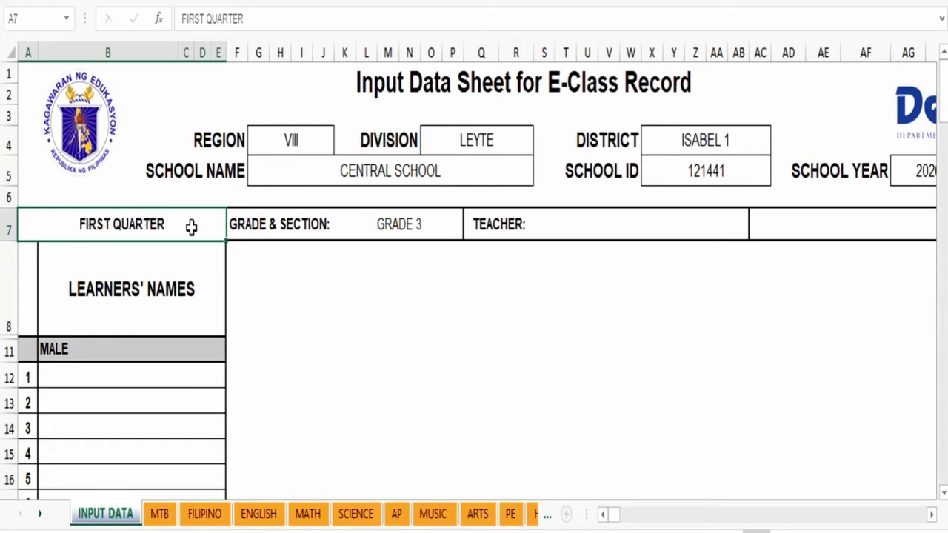
Step: Type the teacher's full name into the cell beside TEACHER in row 7
left_click(374, 220)
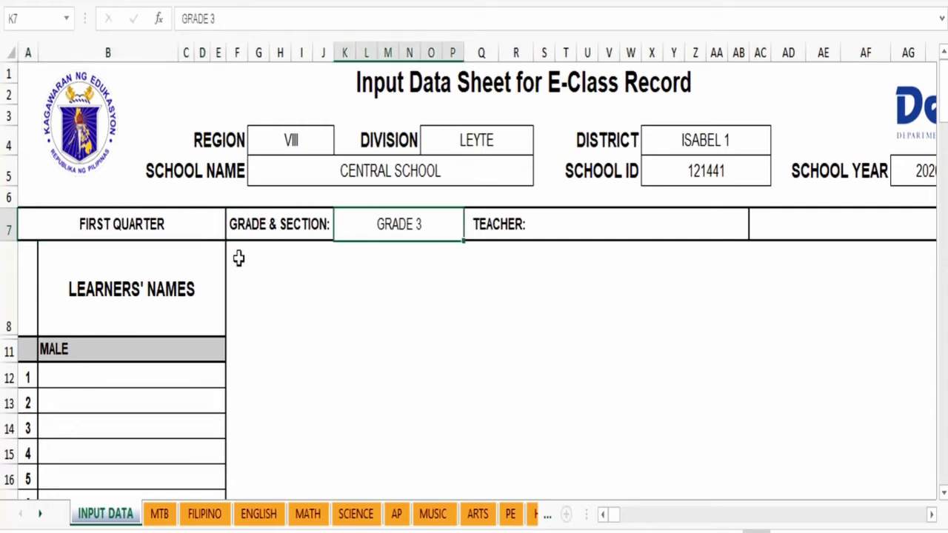
left_click(593, 226)
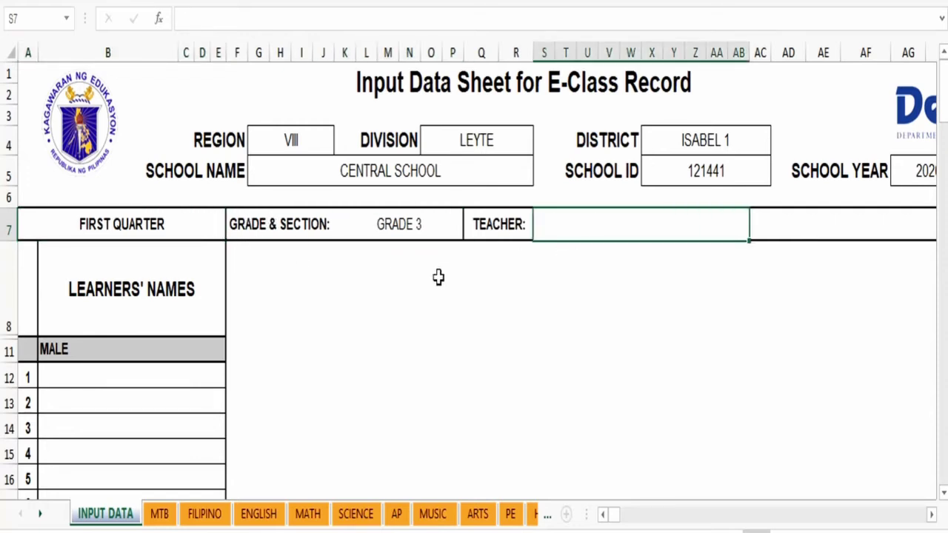
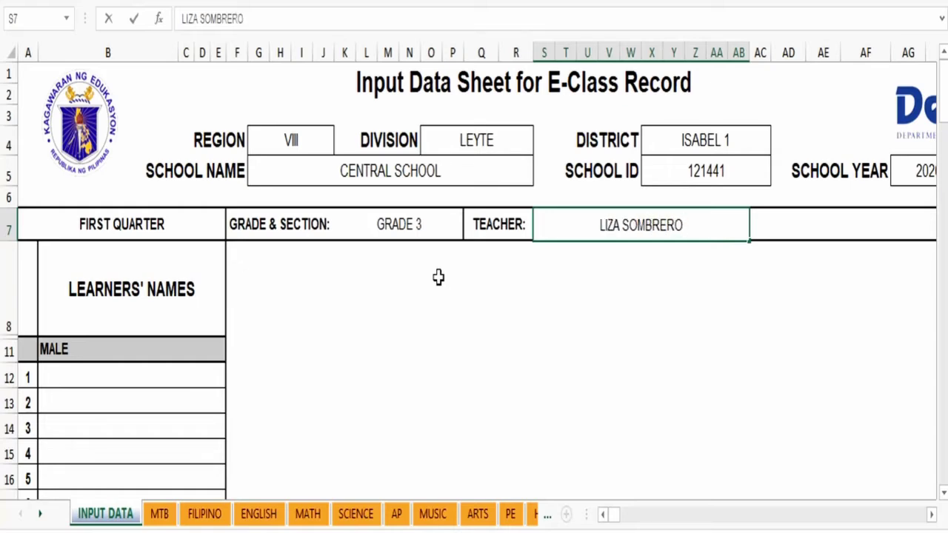
left_click(467, 285)
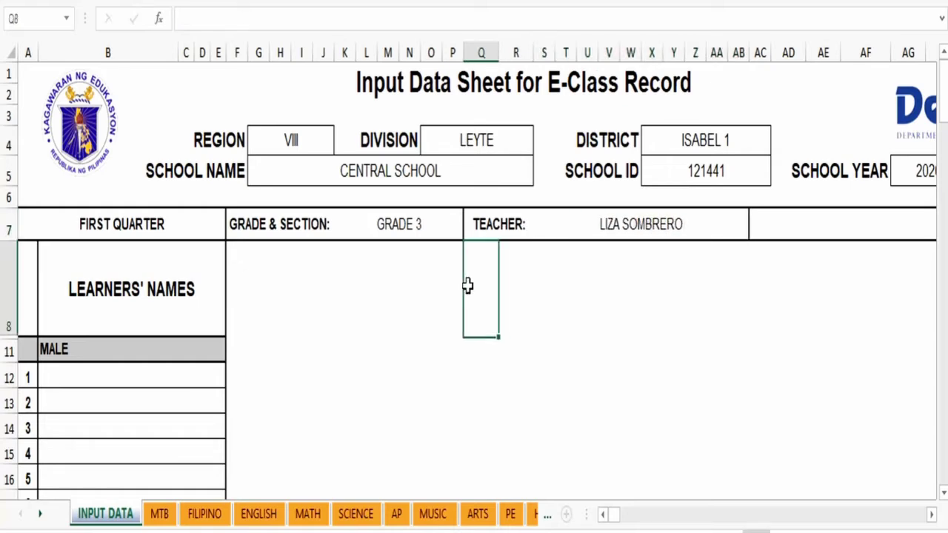
left_click(116, 376)
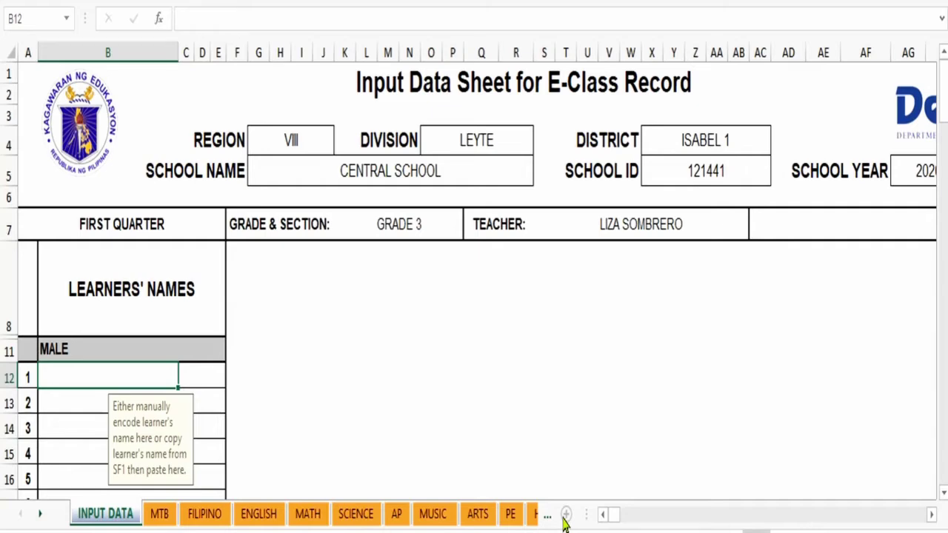
Step: Add a blank Sheet1, then copy the learner list from the SF1 Grade 3 - BANGUS workbook
left_click(566, 516)
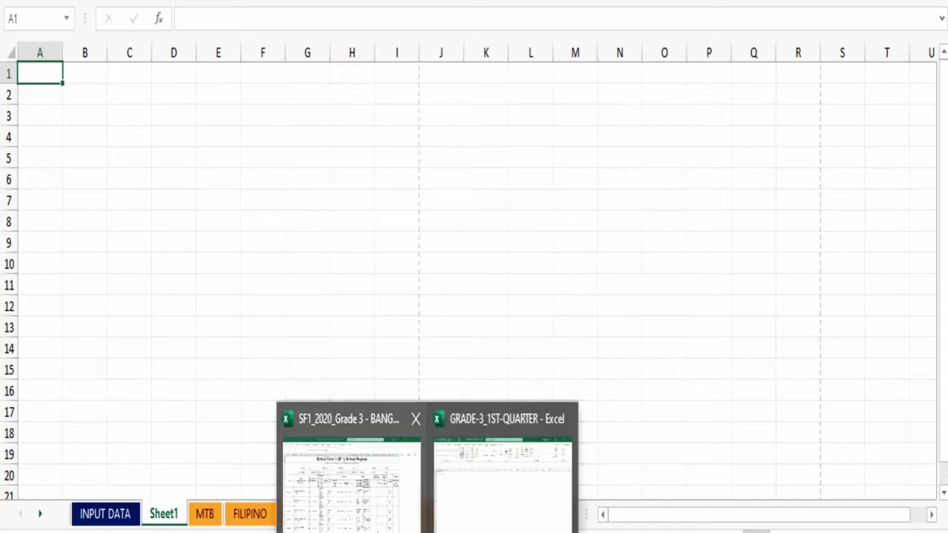
left_click(374, 502)
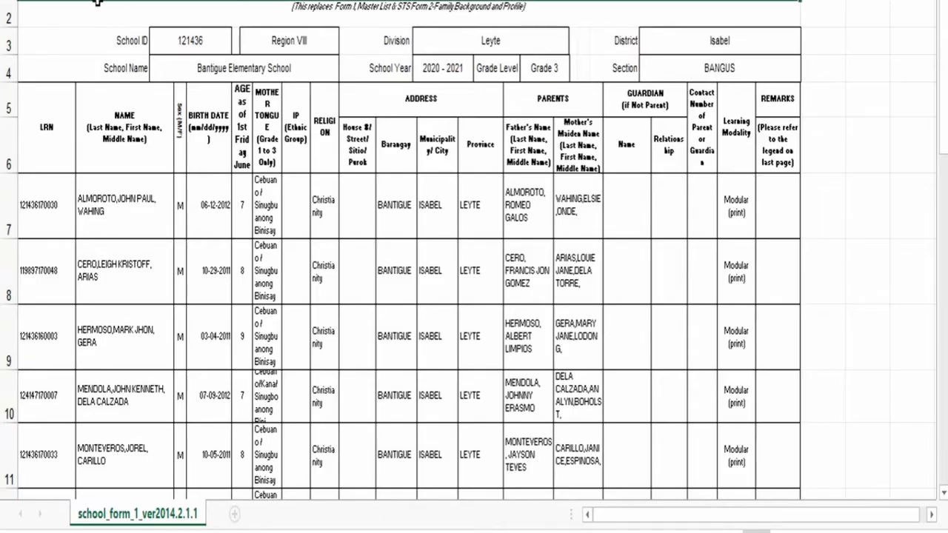
left_click_drag(97, 23, 801, 430)
left_click_drag(801, 379, 801, 474)
left_click_drag(103, 481, 108, 415)
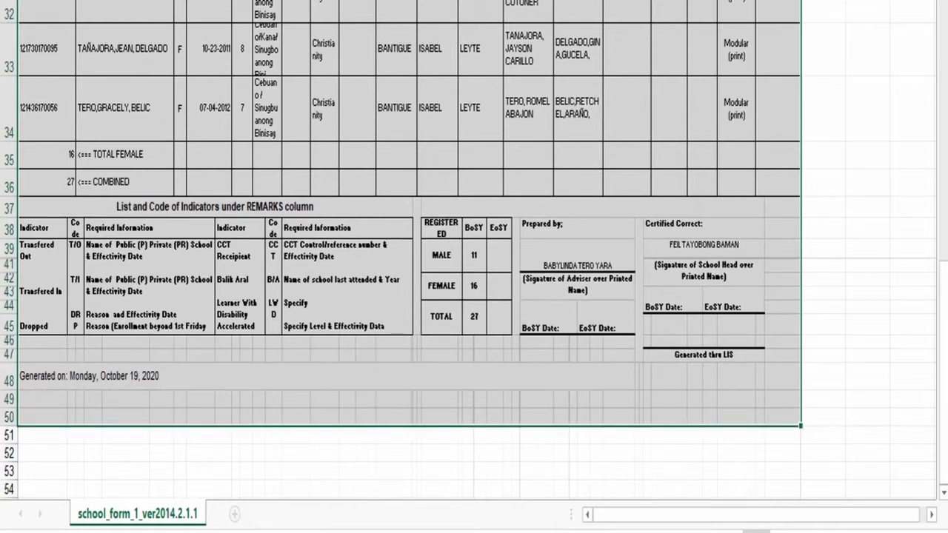
key("ctrl+c")
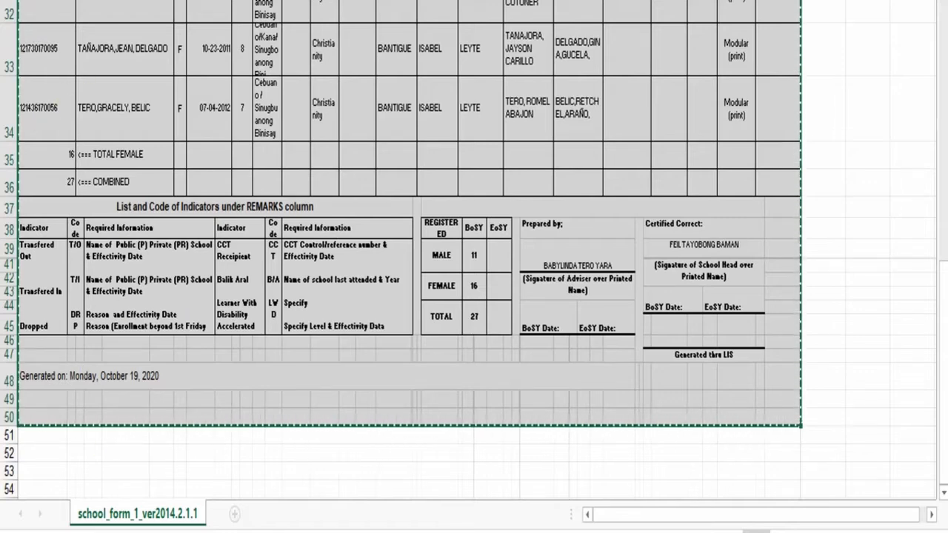
mouse_move(428, 531)
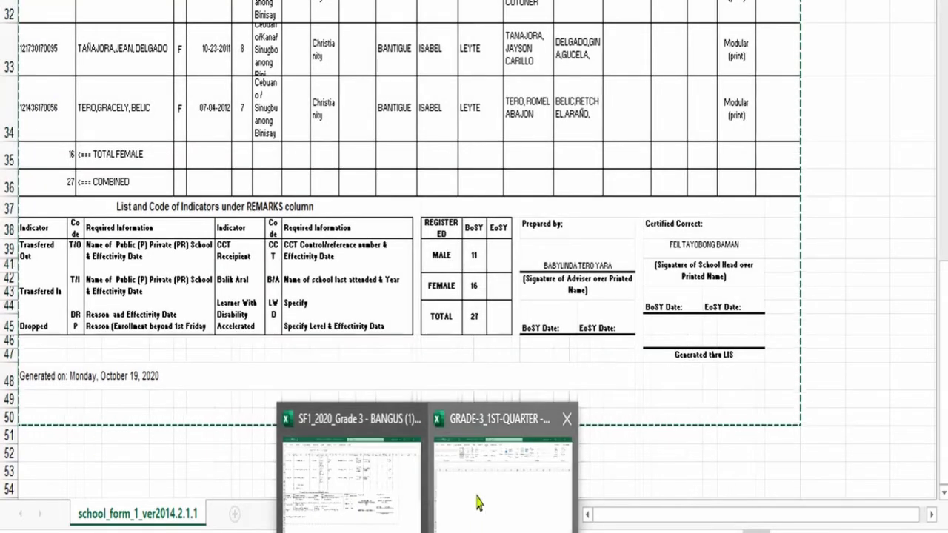
left_click(478, 503)
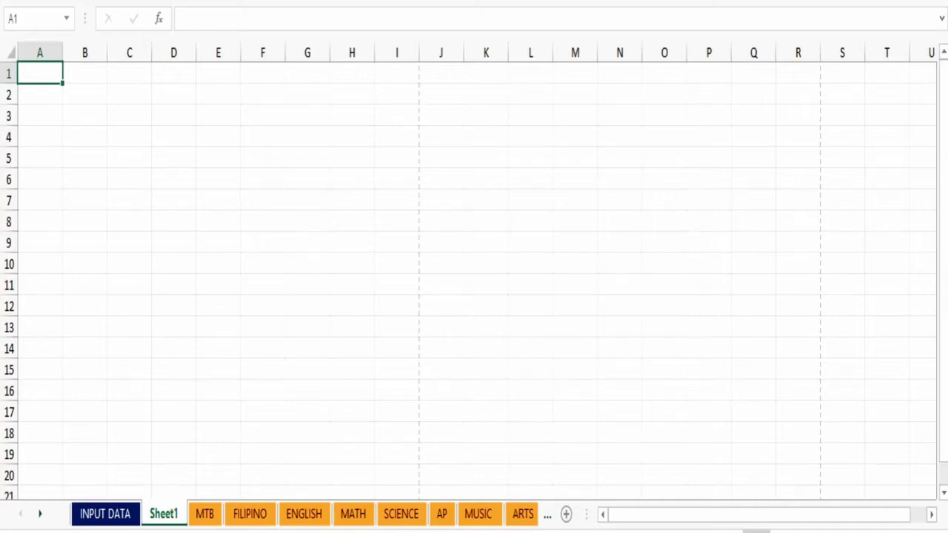
Step: Paste the copied SF1 register, with LRNs, birth dates and ages, into Sheet1
key("ctrl+v")
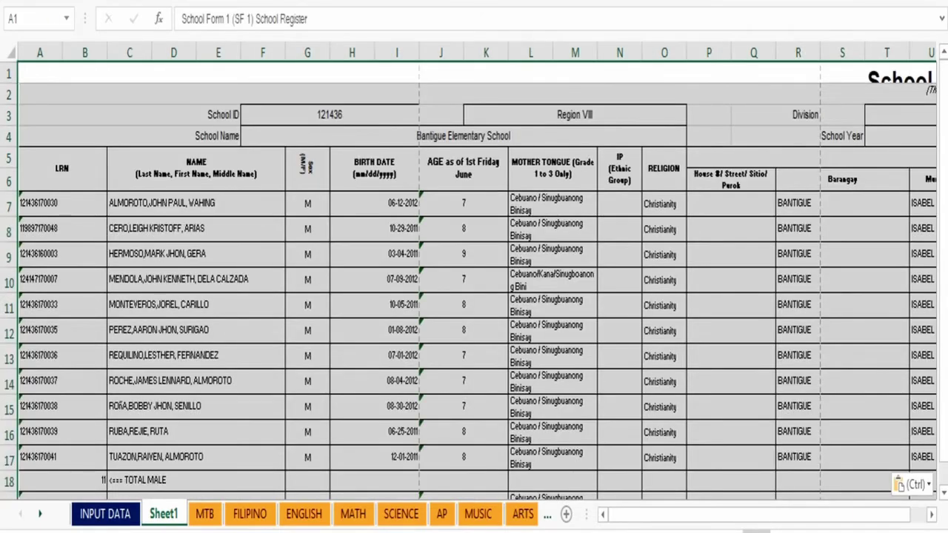
left_click(213, 393)
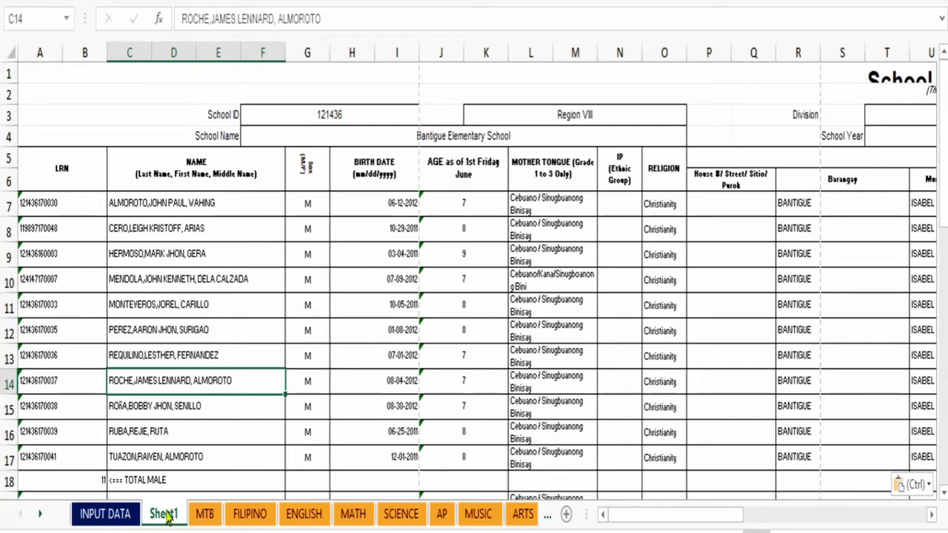
Step: Rename Sheet1 to GR 3 SF 1 and return to the INPUT DATA sheet
right_click(168, 521)
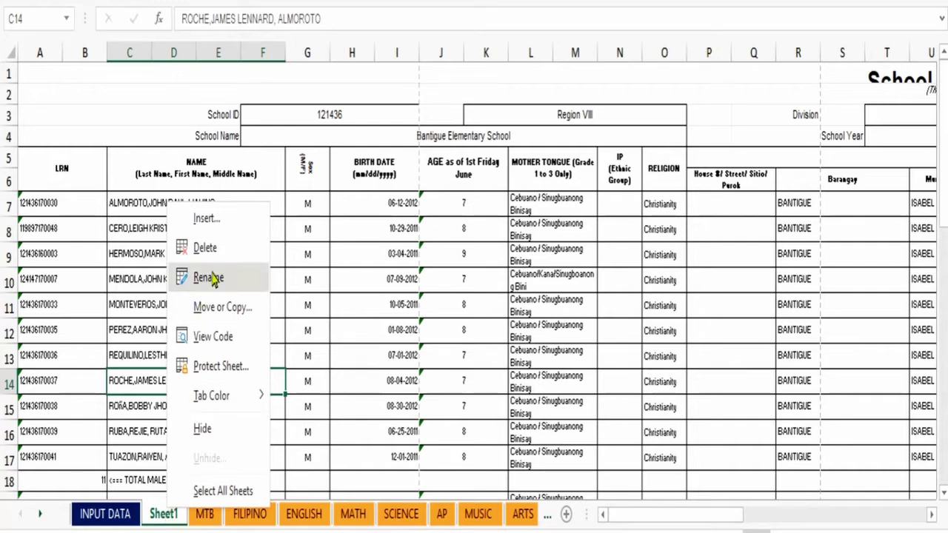
left_click(210, 277)
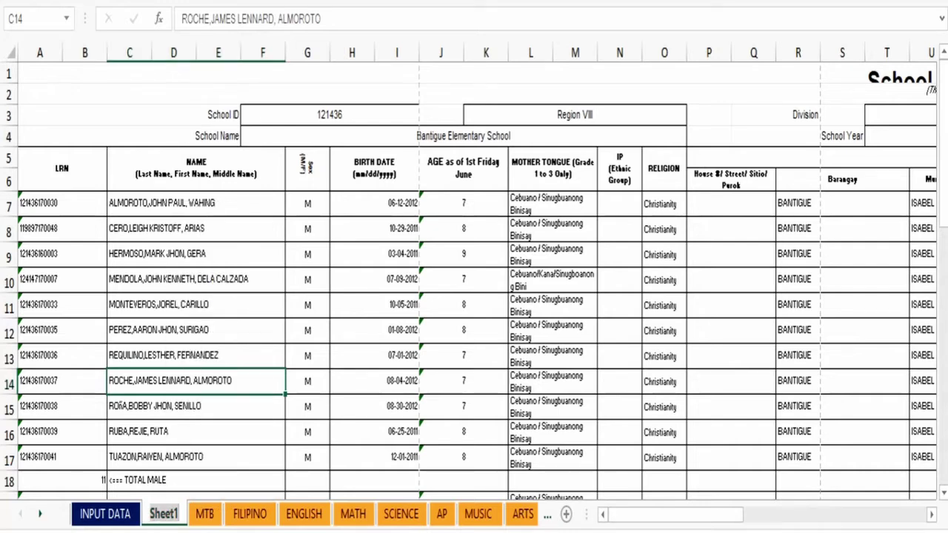
type("GR")
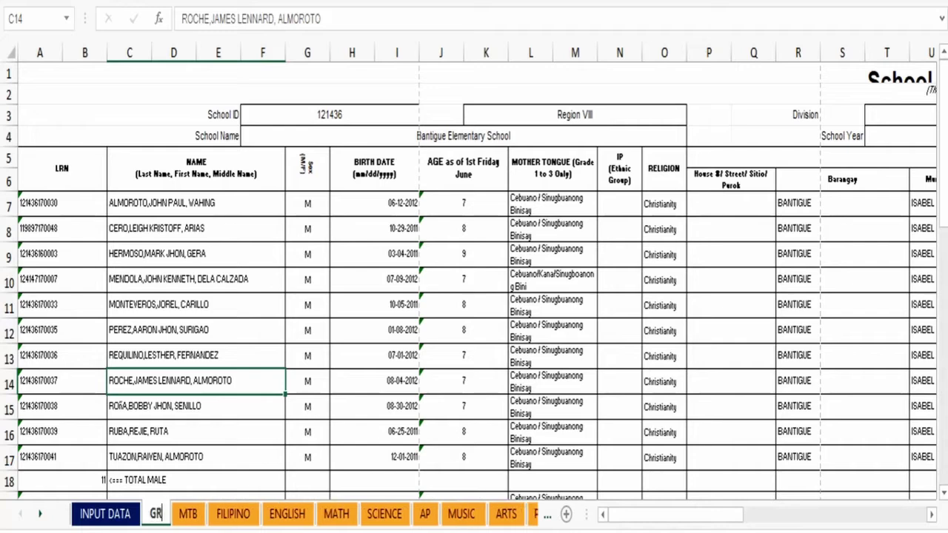
type(" 3 SF 1")
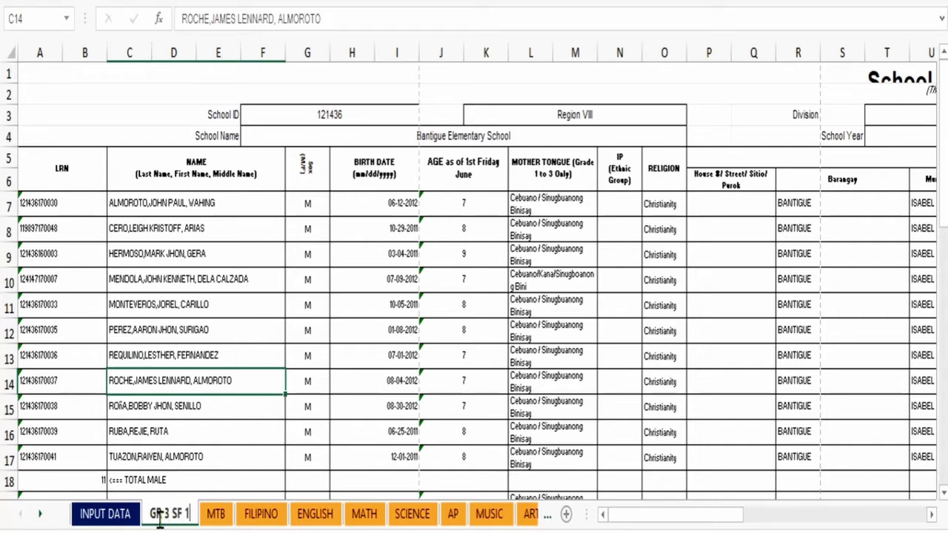
left_click(138, 514)
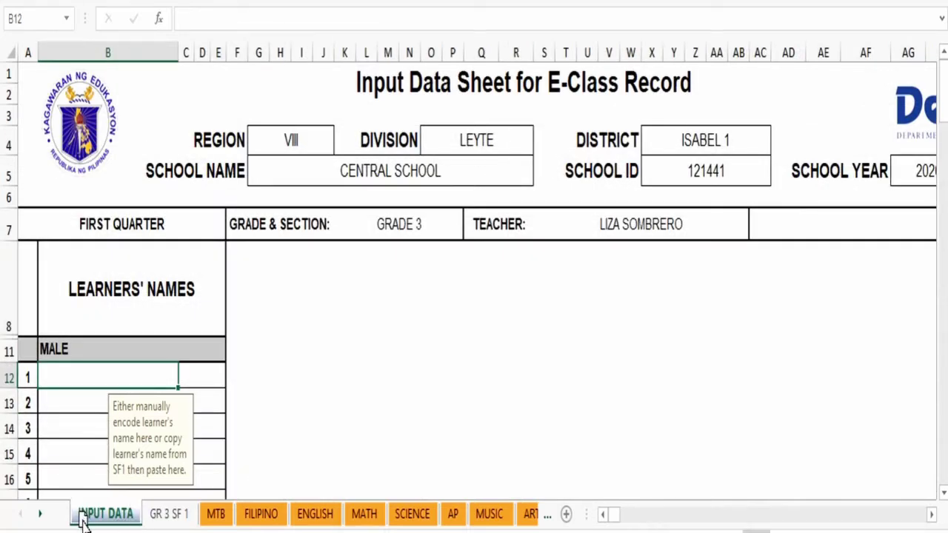
Step: Move GR 3 SF 1 before INPUT DATA and copy the 11 male names (C7:F17) into INPUT DATA
left_click_drag(178, 523, 89, 524)
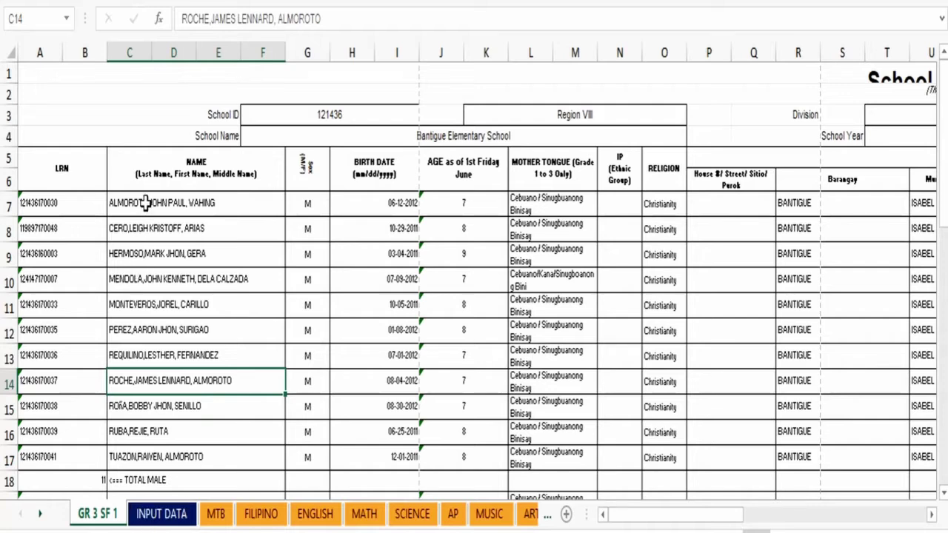
left_click_drag(146, 206, 148, 459)
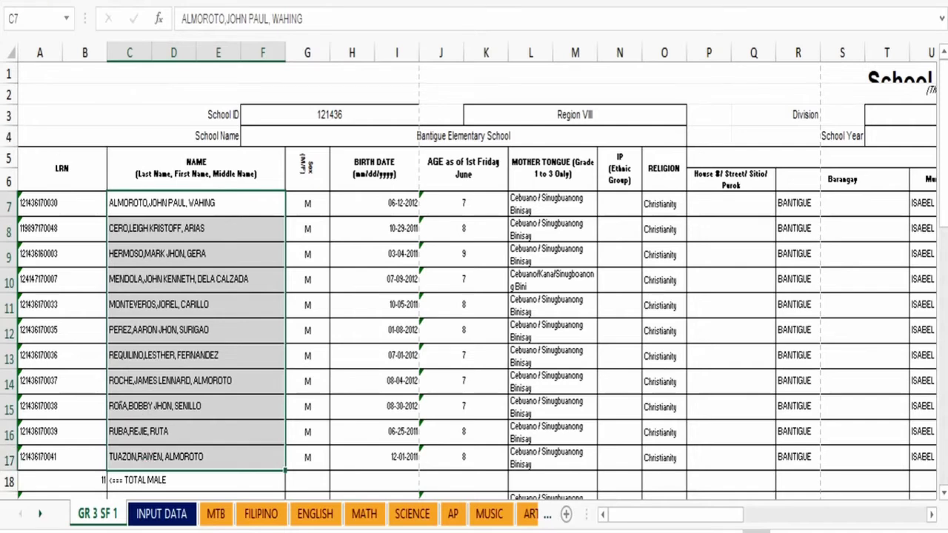
key("ctrl+c")
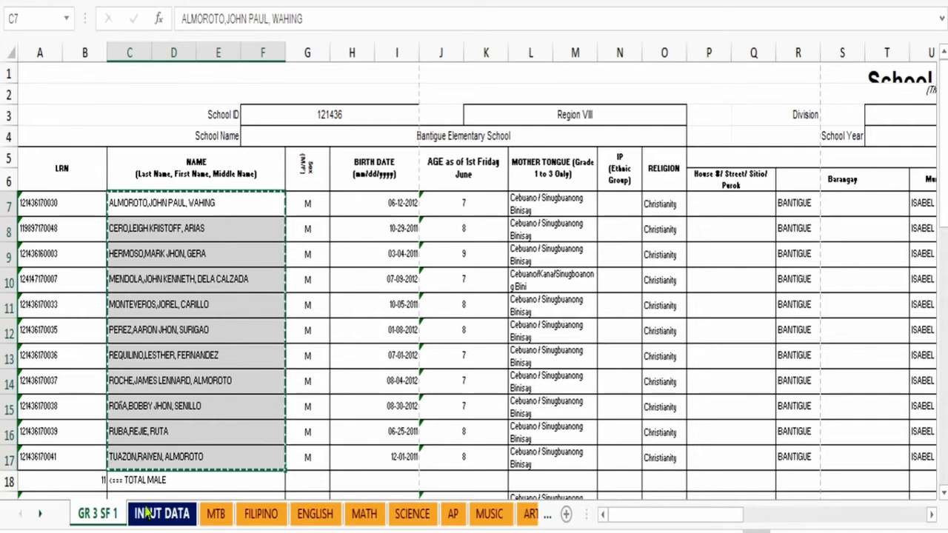
left_click(146, 514)
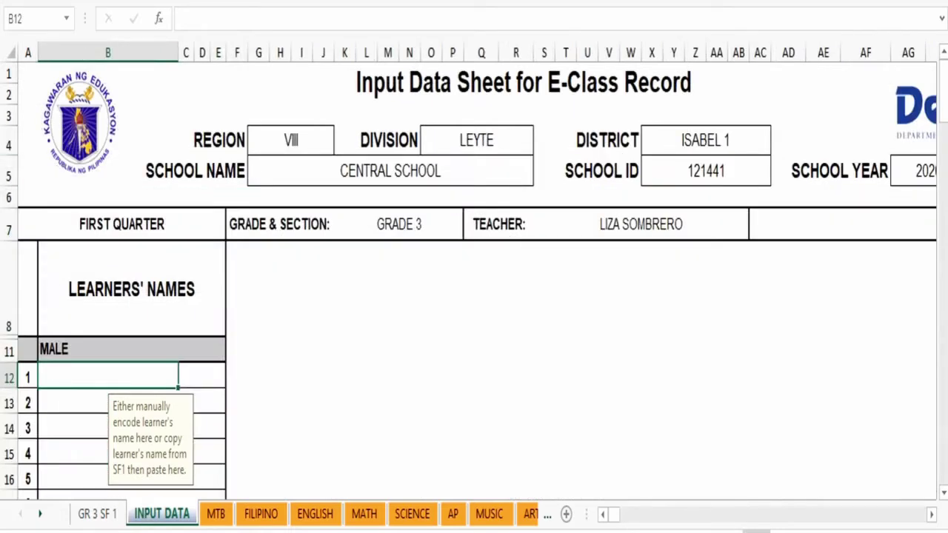
key("ctrl+v")
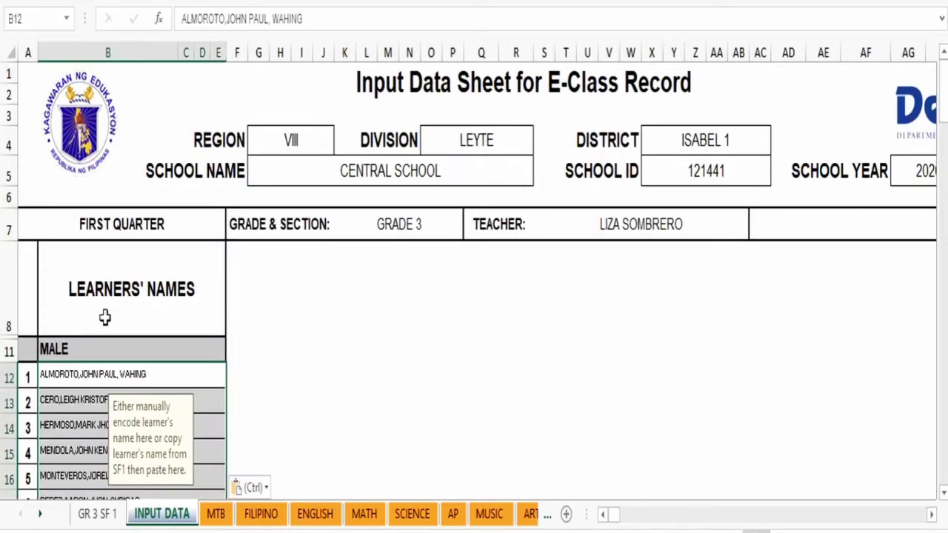
scroll(106, 315, "down", 2)
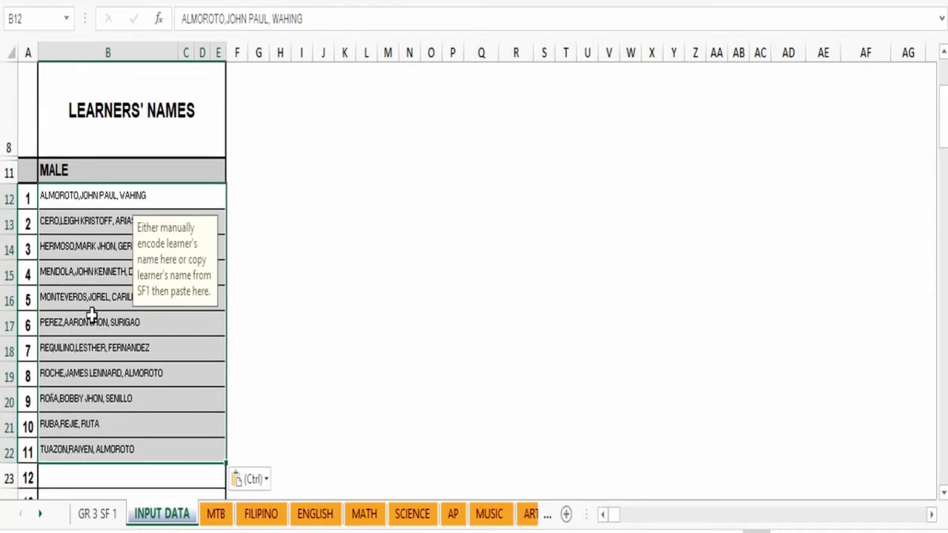
scroll(146, 214, "down", 5)
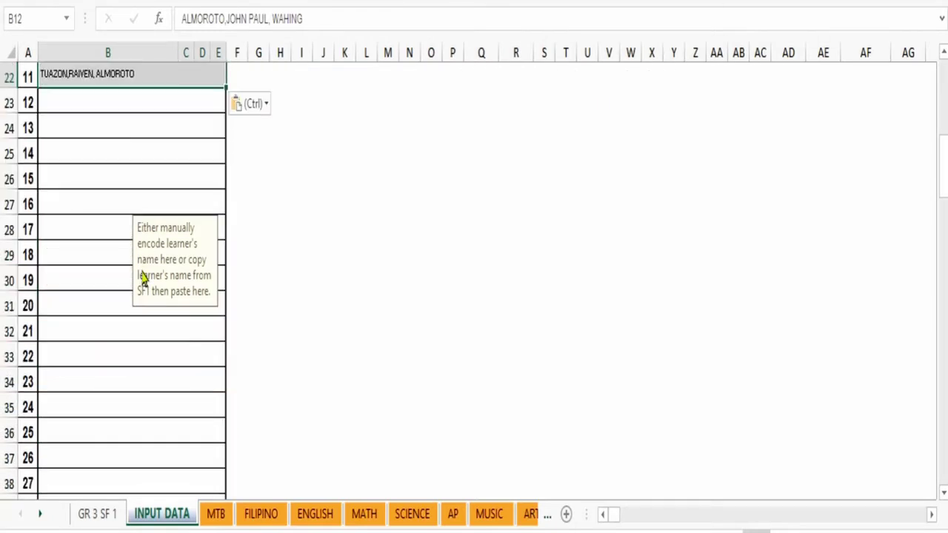
scroll(96, 385, "down", 4)
scroll(95, 384, "down", 8)
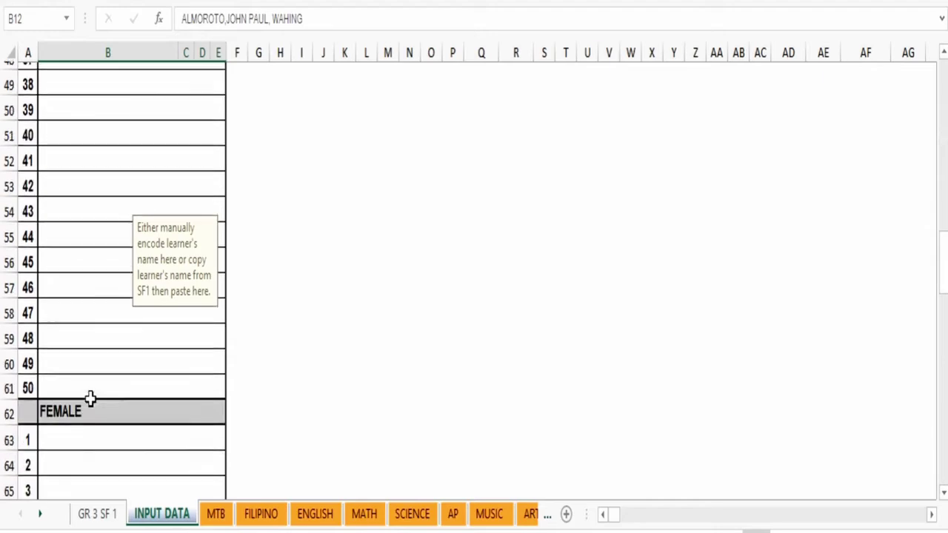
Step: Copy the sixteen female learner names, C19:F34, from the GR 3 SF 1 register
left_click(55, 229)
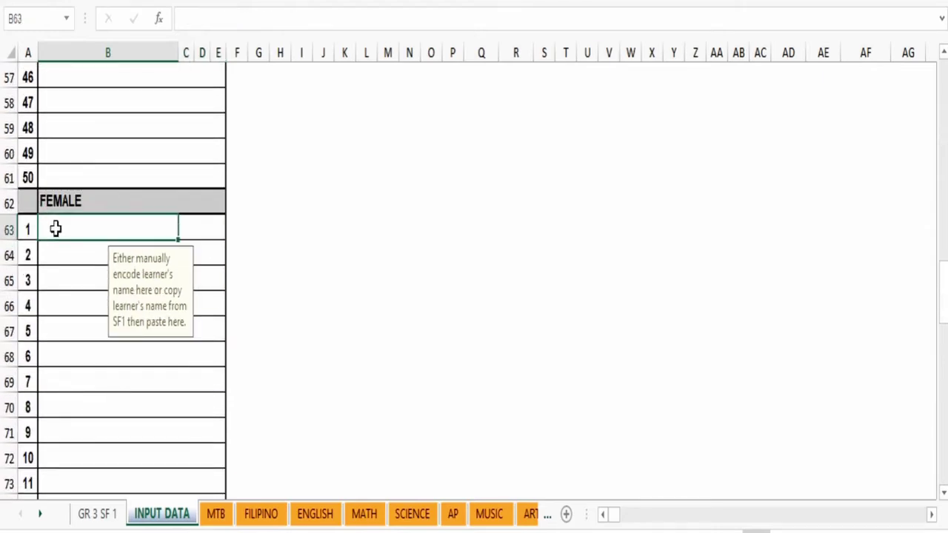
left_click(93, 518)
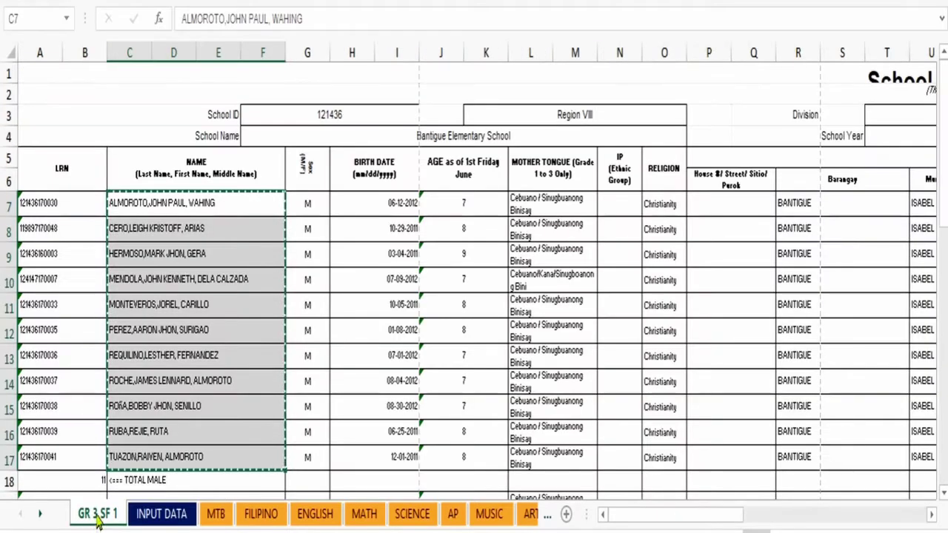
scroll(146, 397, "down", 5)
scroll(146, 398, "down", 2)
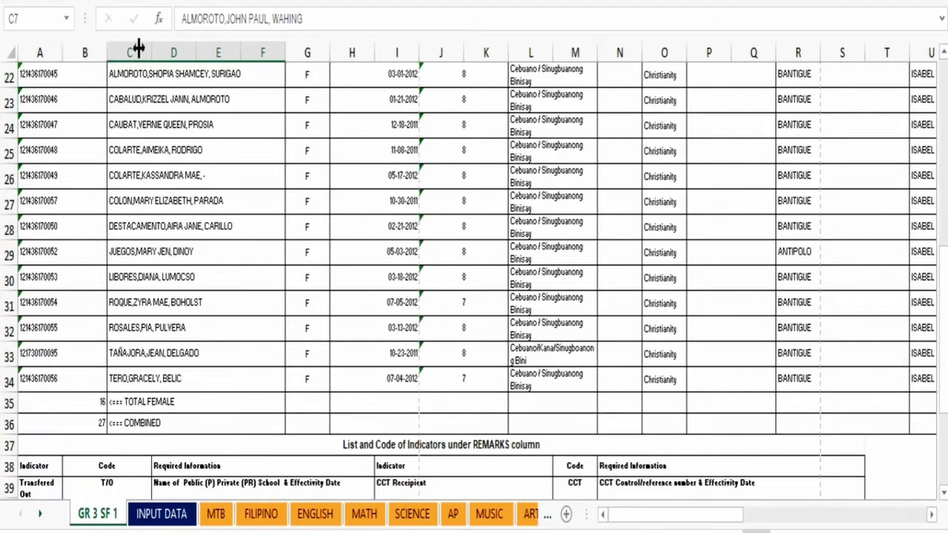
scroll(134, 140, "up", 2)
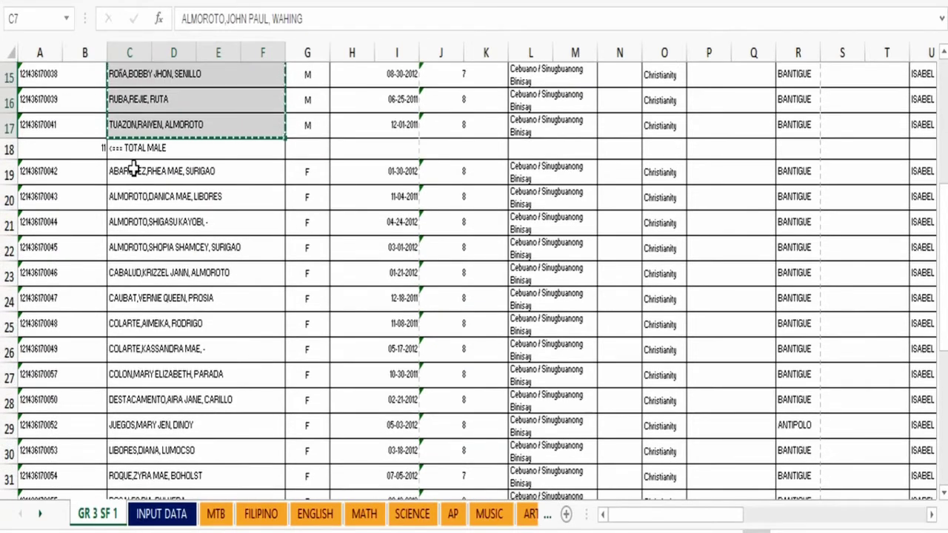
left_click_drag(132, 173, 152, 364)
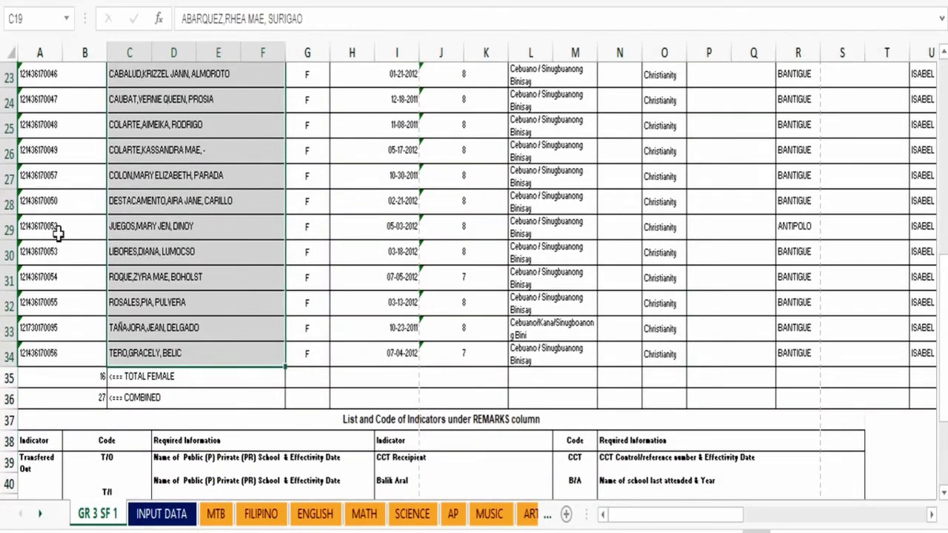
scroll(60, 222, "up", 7)
scroll(61, 212, "down", 3)
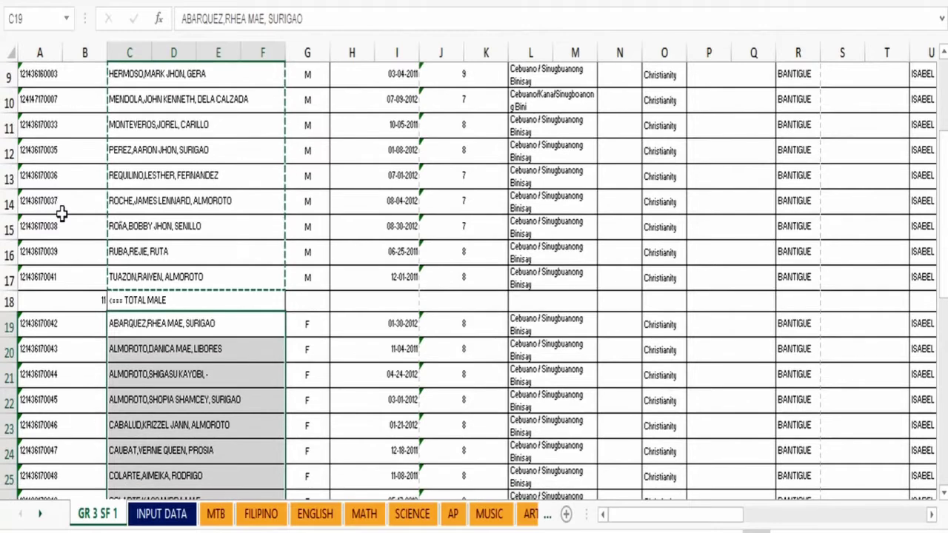
key("ctrl+c")
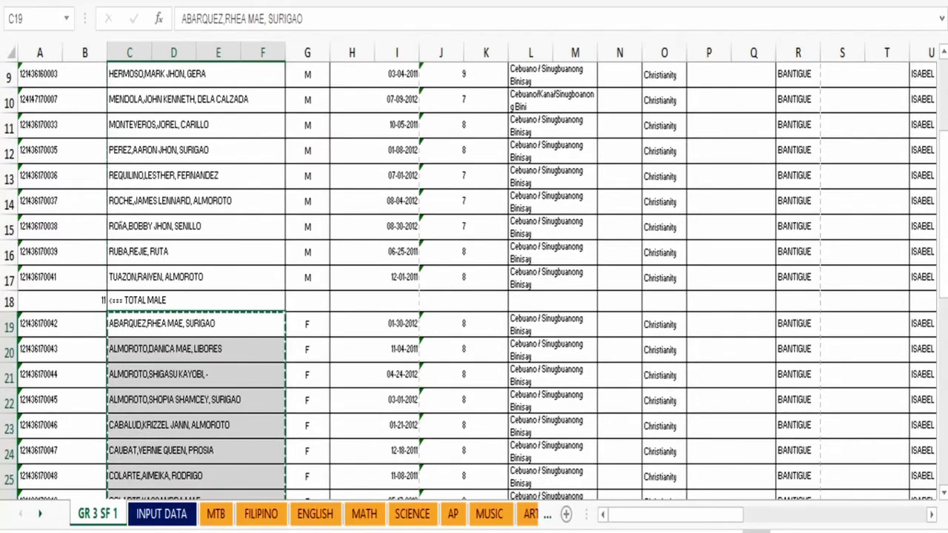
Step: Paste the female names under FEMALE on INPUT DATA, starting at B63
scroll(46, 229, "down", 5)
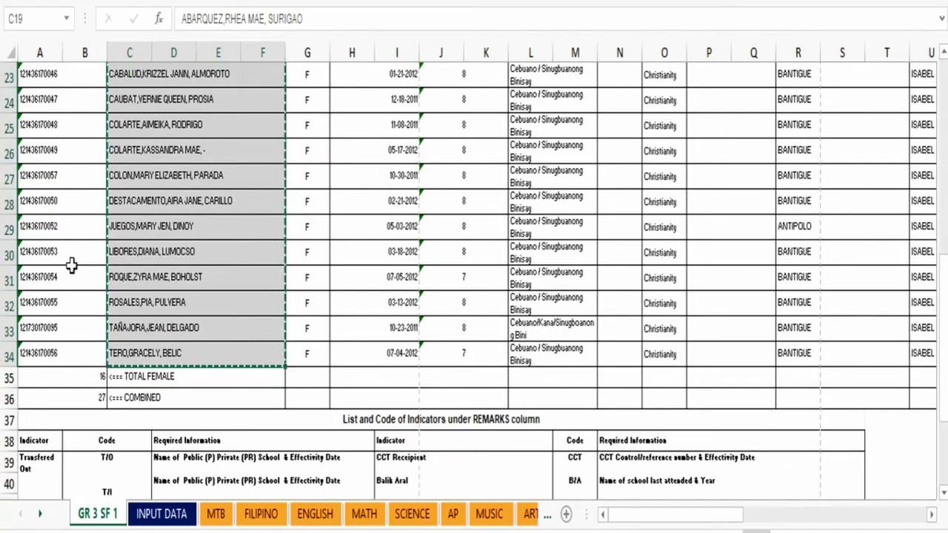
left_click(178, 518)
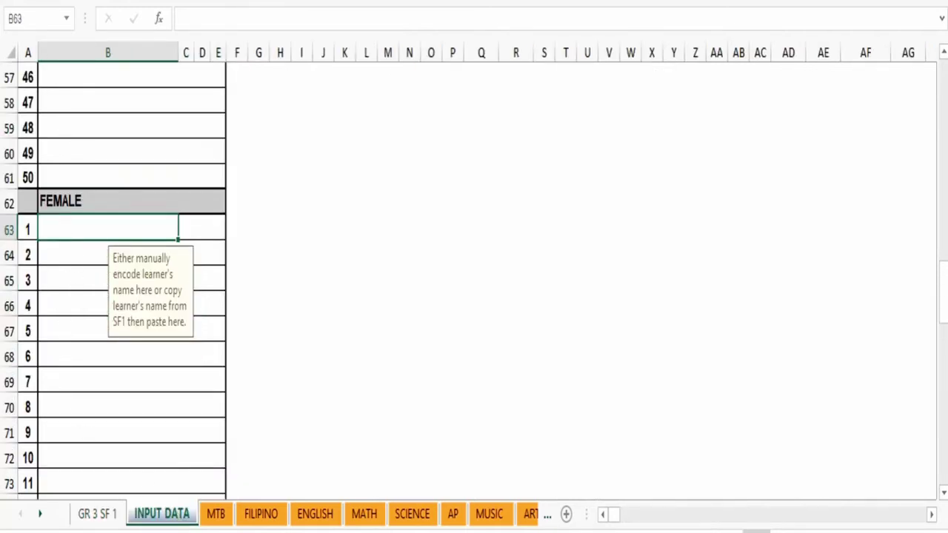
key("ctrl+v")
scroll(85, 237, "down", 5)
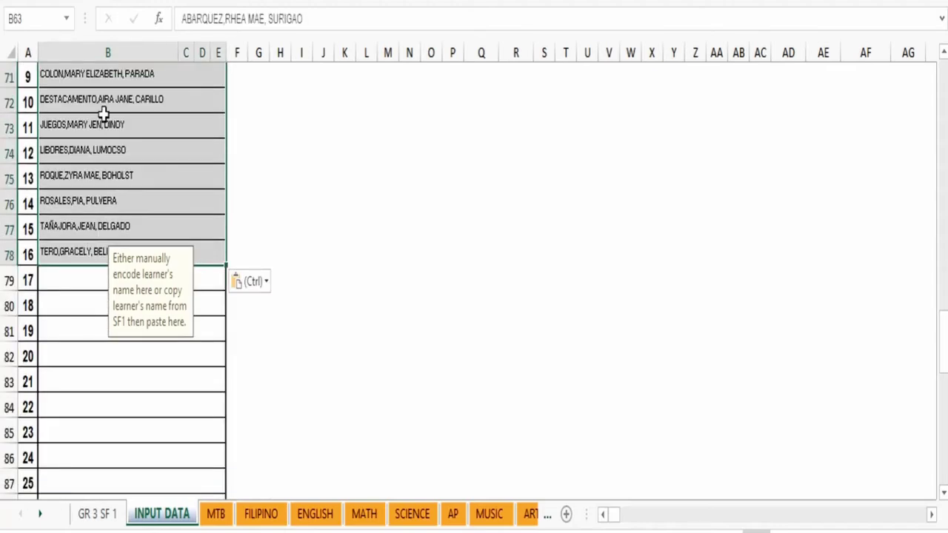
scroll(97, 163, "down", 2)
scroll(97, 170, "up", 5)
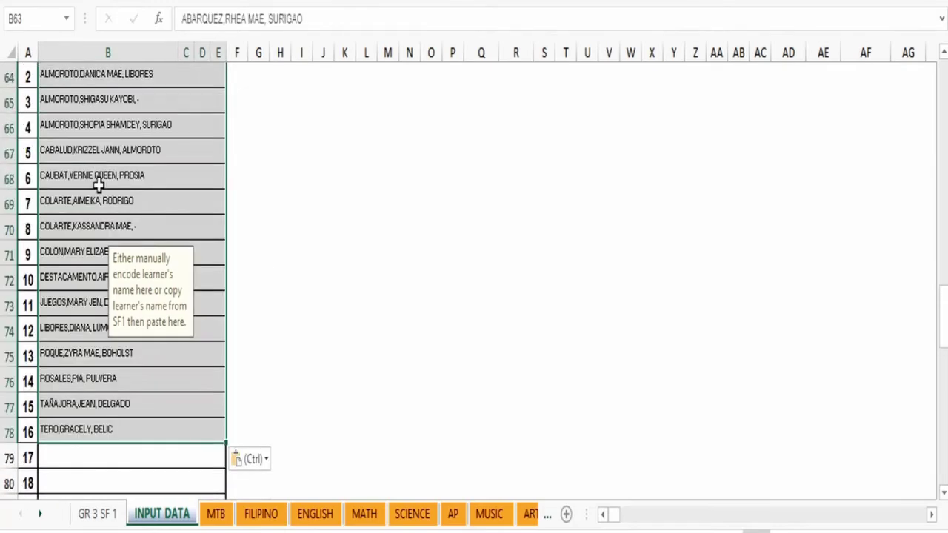
left_click(99, 185)
scroll(103, 306, "up", 7)
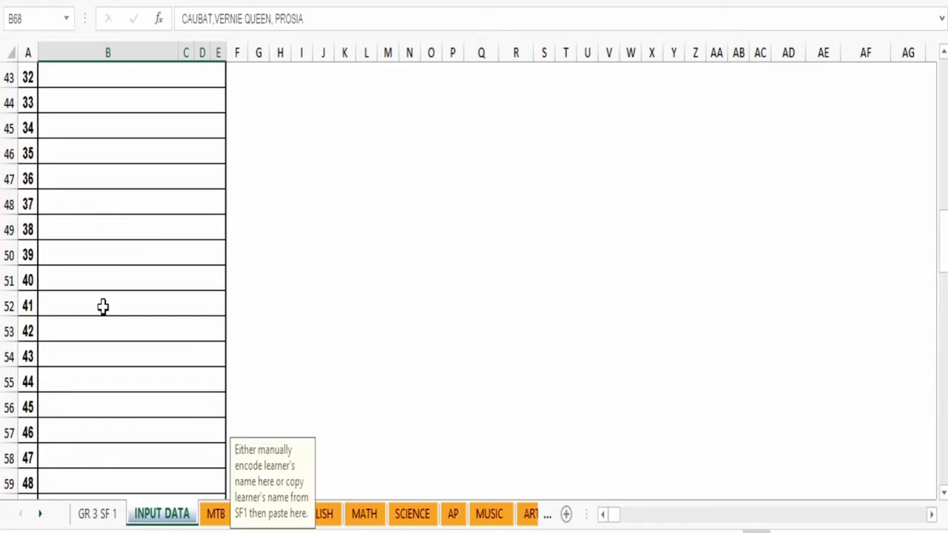
scroll(103, 306, "down", 5)
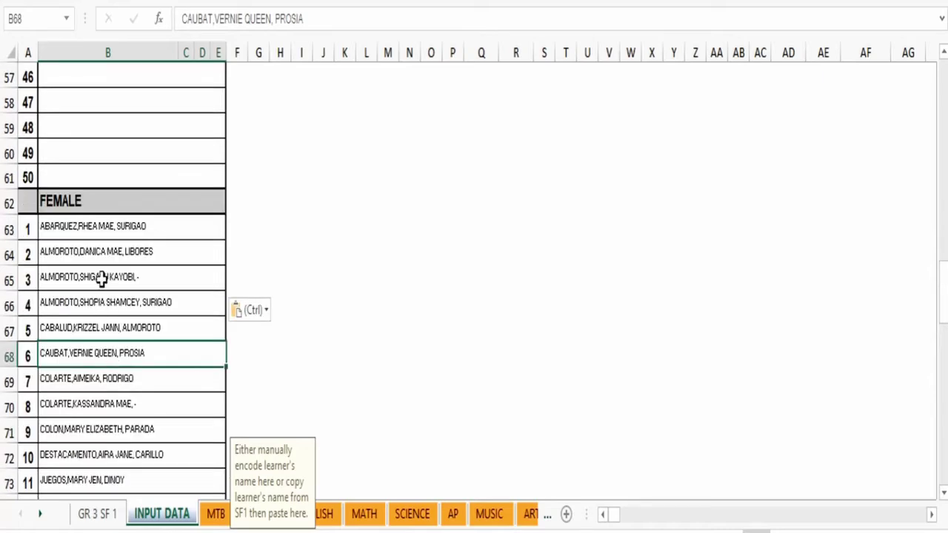
scroll(101, 278, "up", 7)
scroll(103, 261, "up", 10)
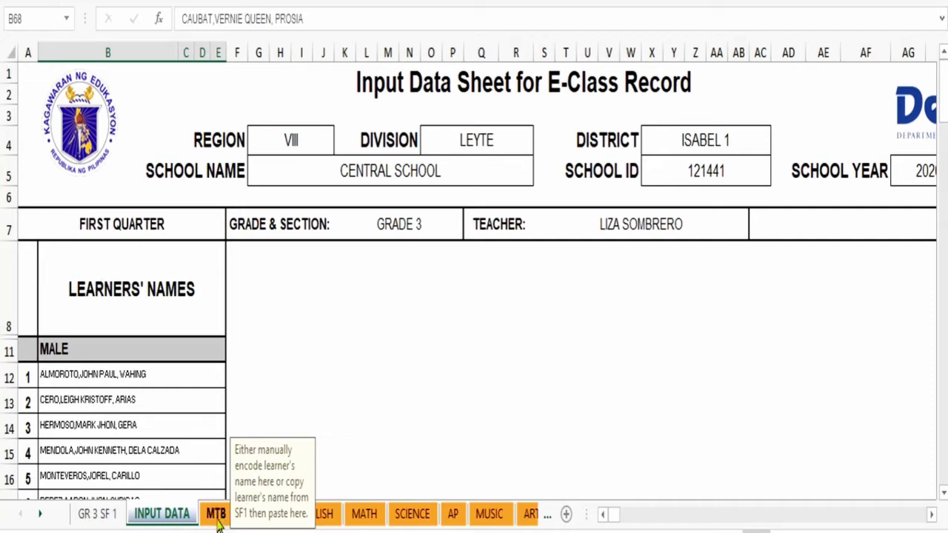
Step: Go to the MTB sheet and insert a new blank worksheet after it
left_click(217, 514)
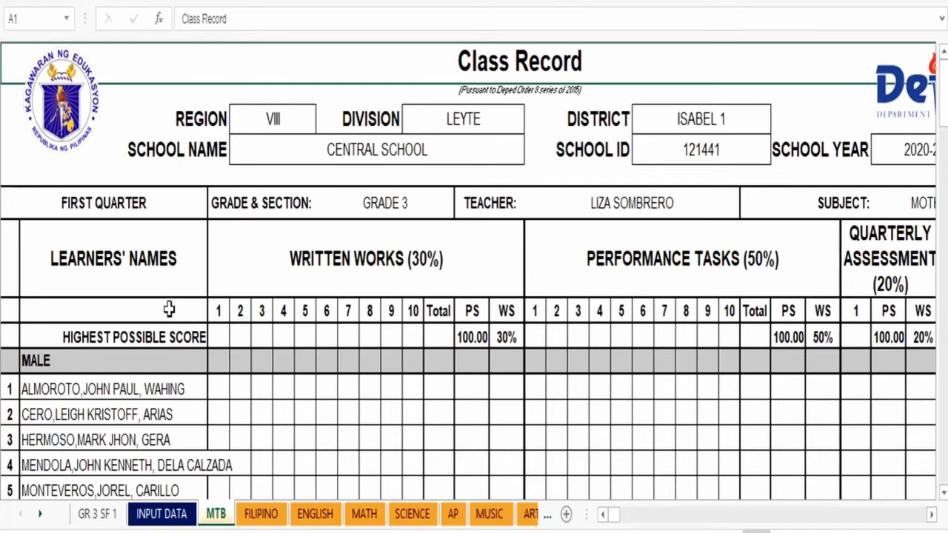
scroll(169, 310, "down", 15)
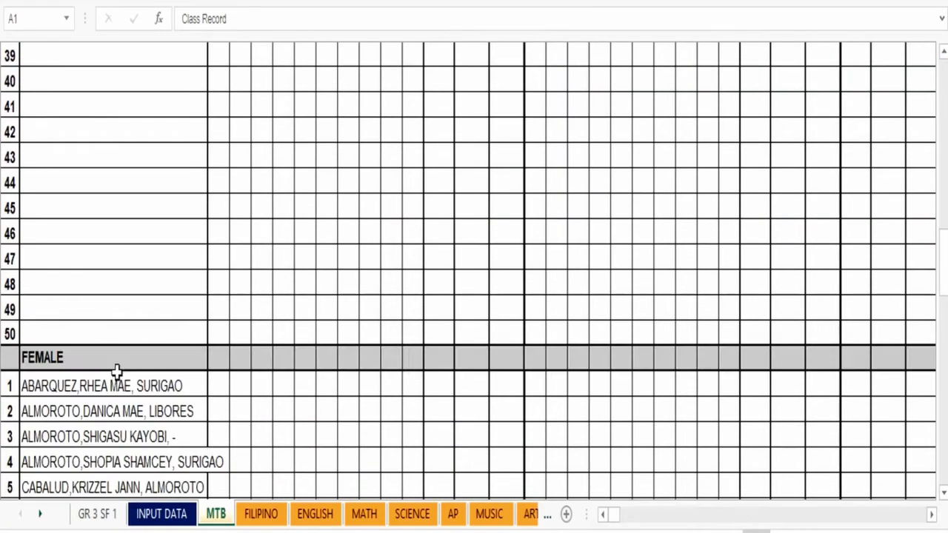
scroll(117, 363, "down", 7)
scroll(114, 259, "up", 7)
scroll(112, 239, "up", 15)
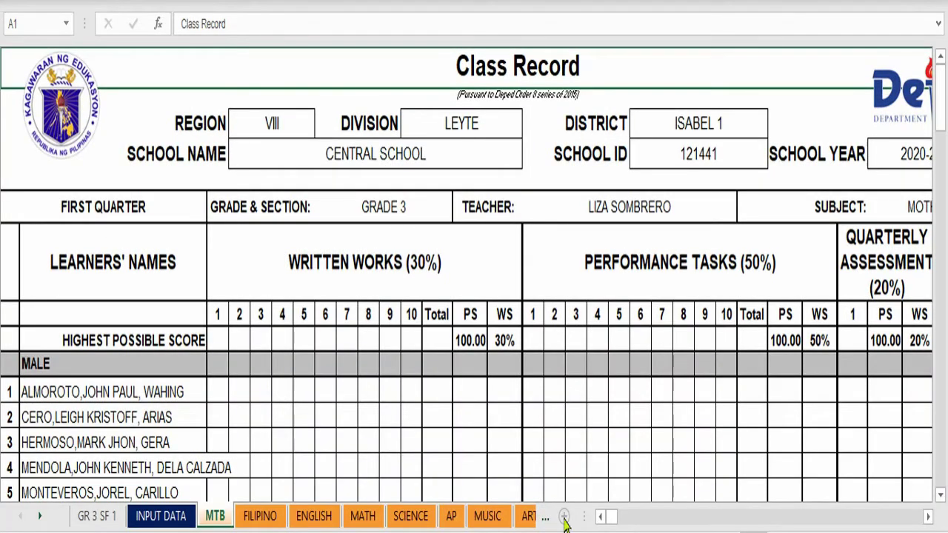
left_click(563, 517)
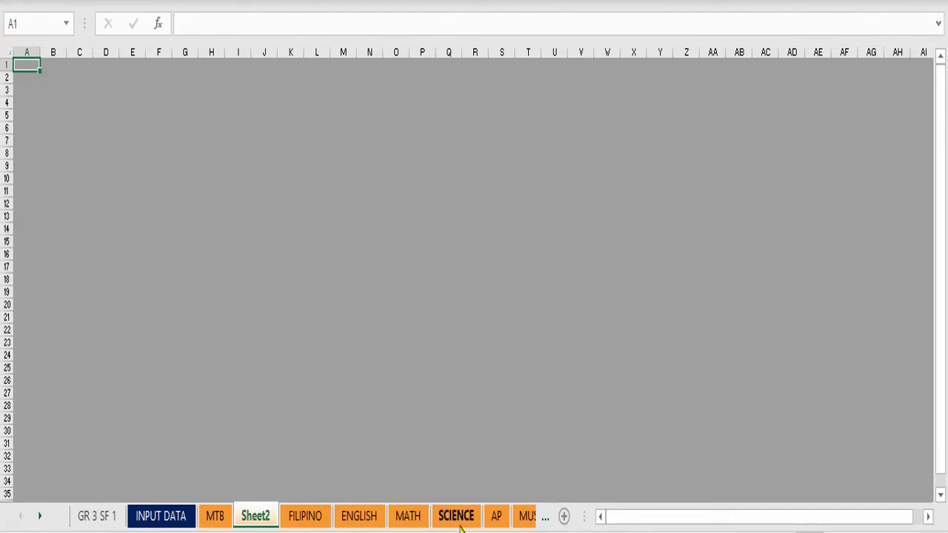
Step: Rename Sheet2 to D0 8
right_click(259, 523)
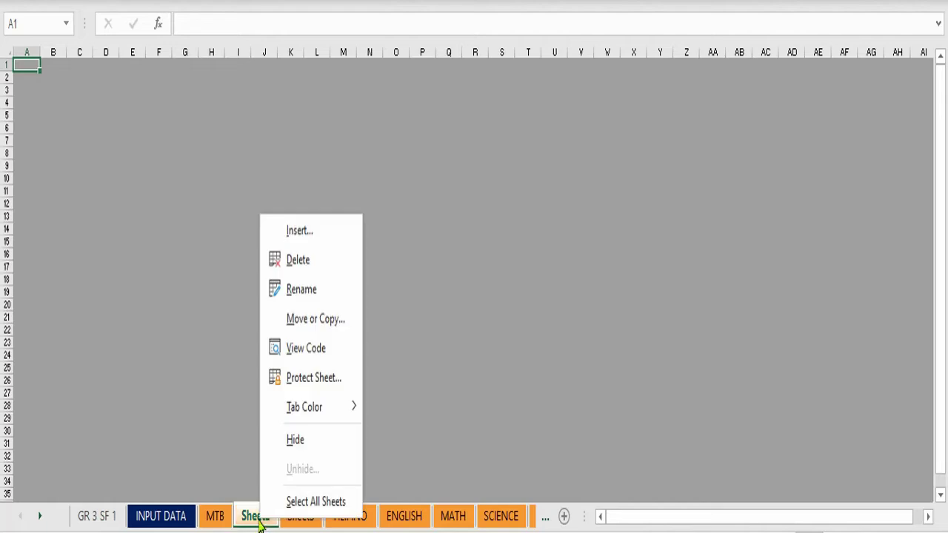
left_click(323, 296)
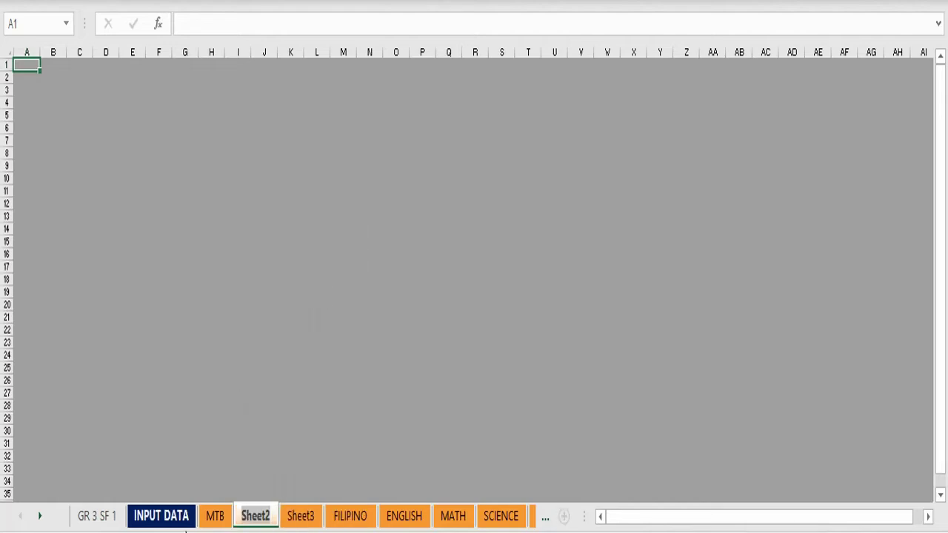
type("D0")
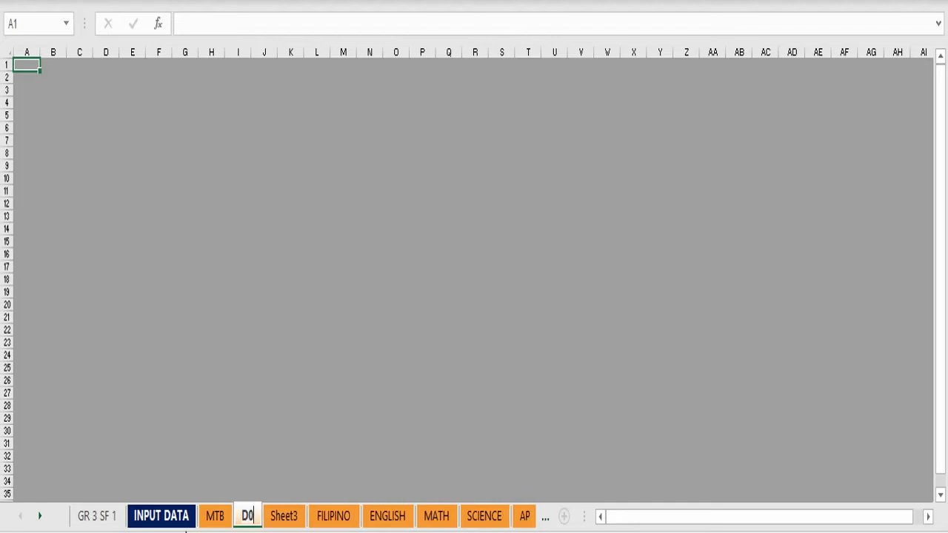
type(" 8")
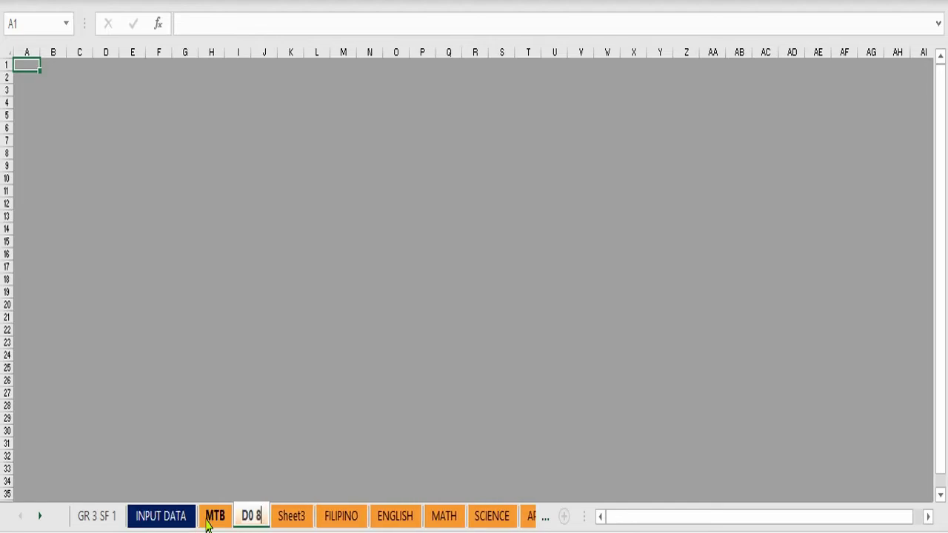
key("Return")
Step: Rename Sheet3 to D0 31 and begin switching it to Normal view
right_click(292, 522)
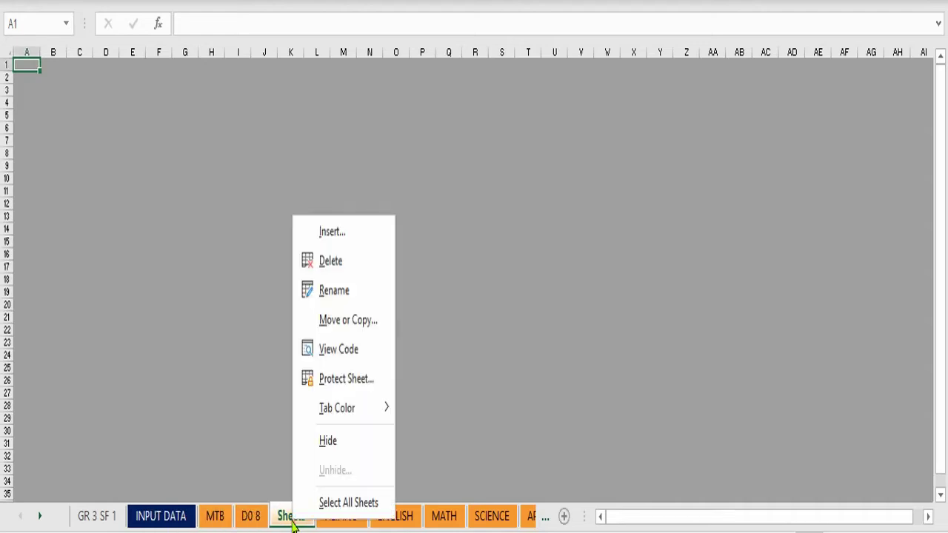
left_click(345, 296)
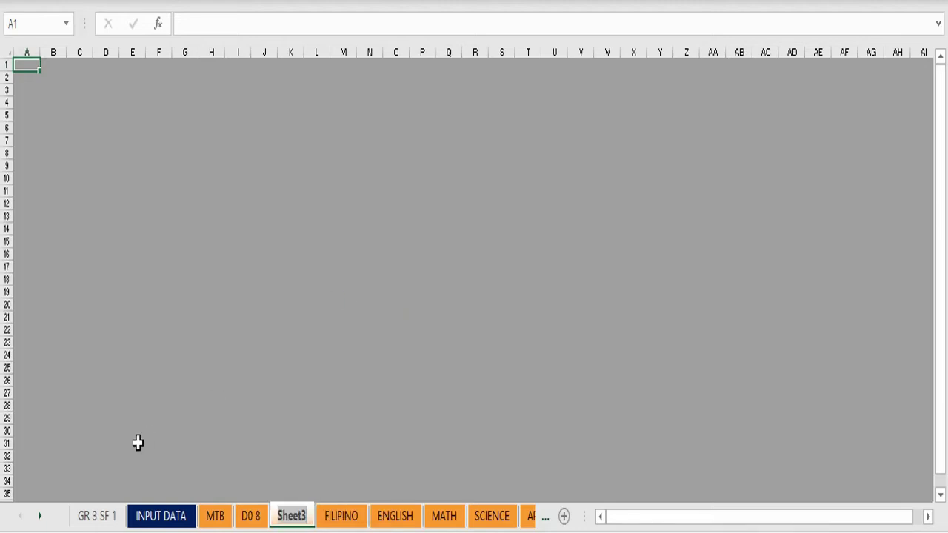
type("D0 31")
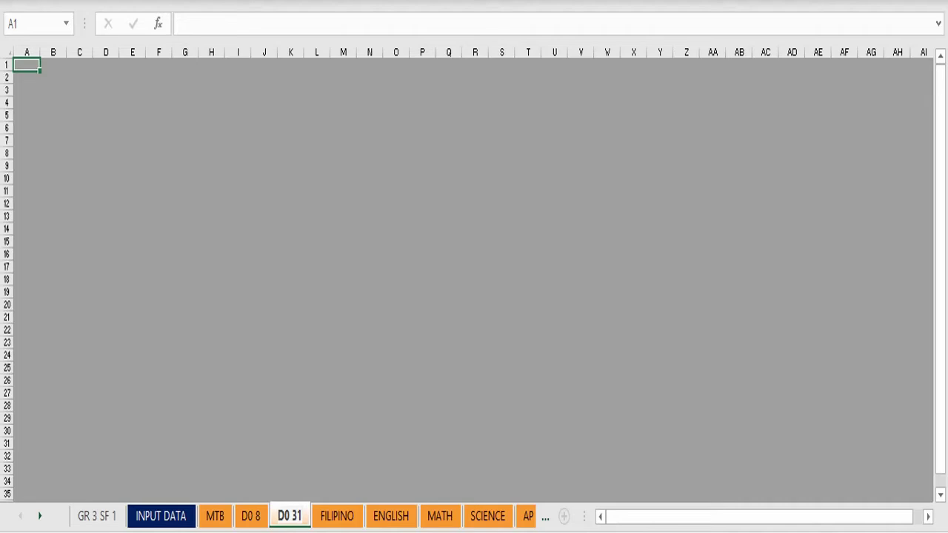
left_click(49, 115)
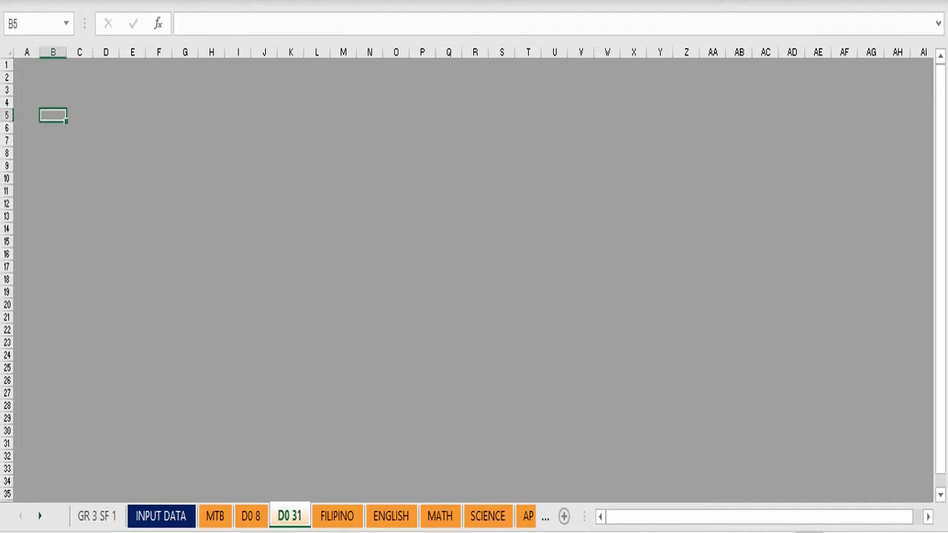
key("alt+w")
Step: Set D0 31 to Normal view and insert the DO 031 PNG picture from the Desktop
key("l")
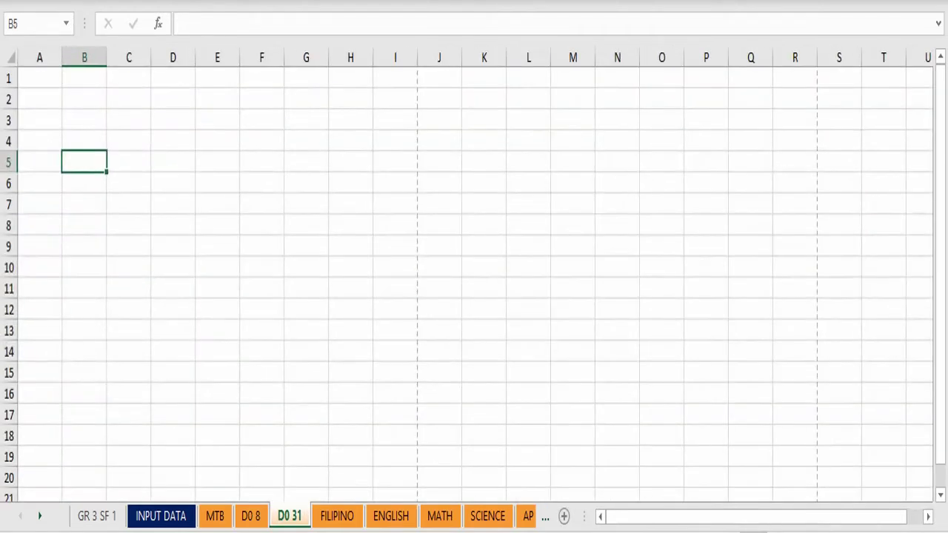
left_click(25, 77)
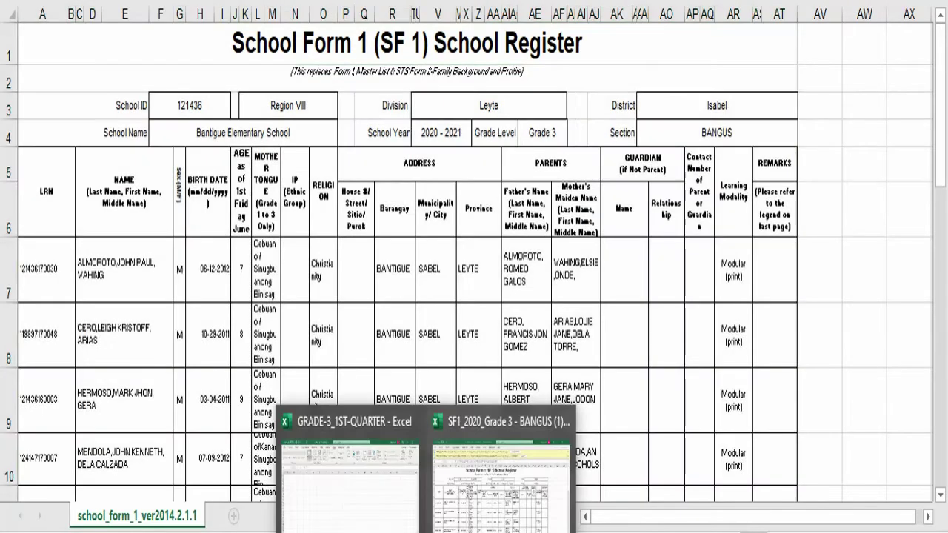
left_click(360, 509)
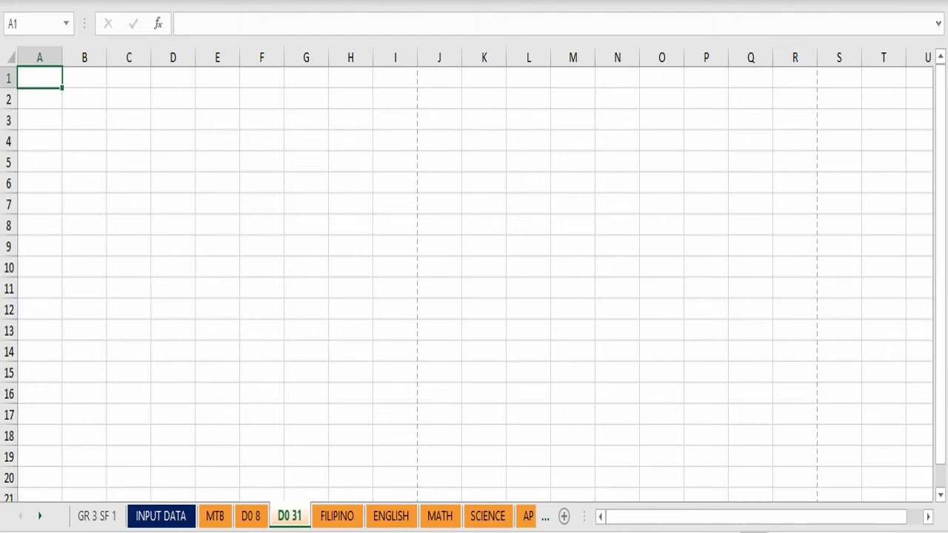
left_click(164, 67)
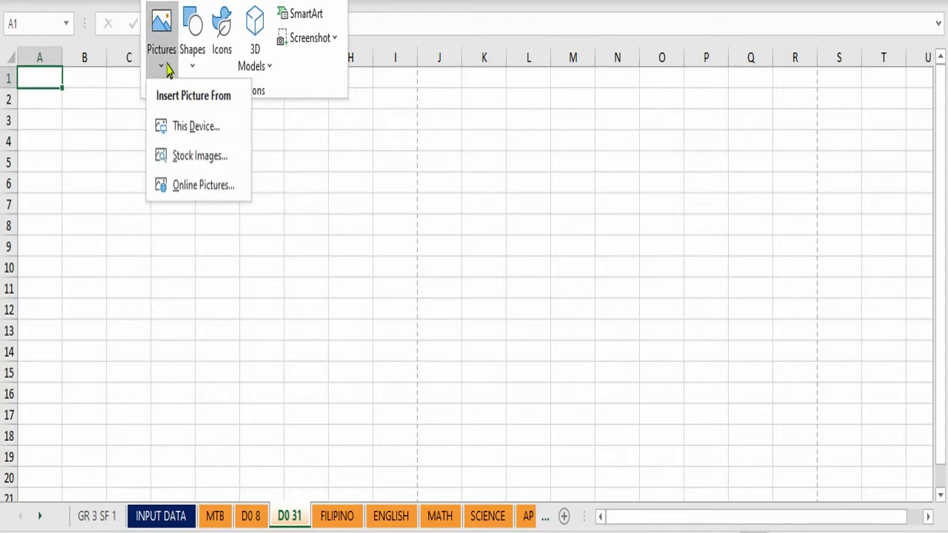
left_click(194, 129)
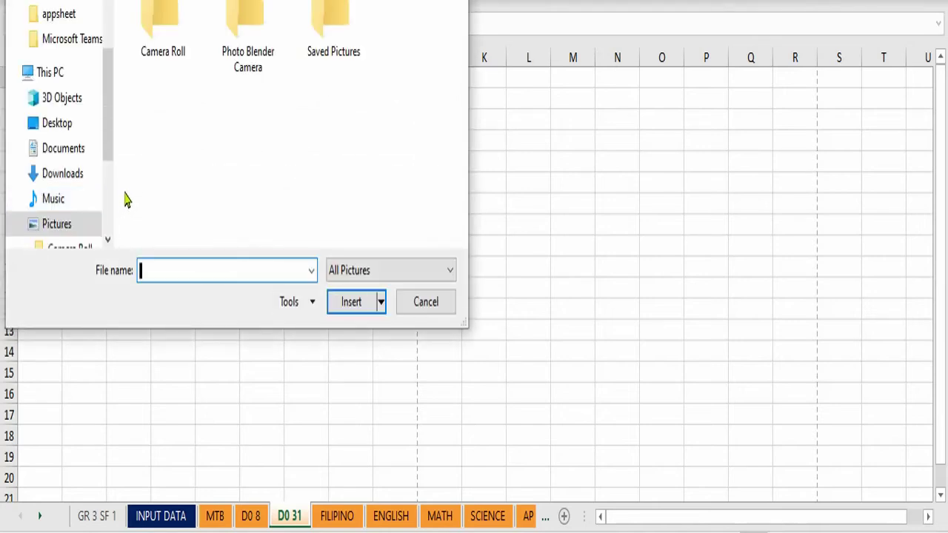
left_click(64, 126)
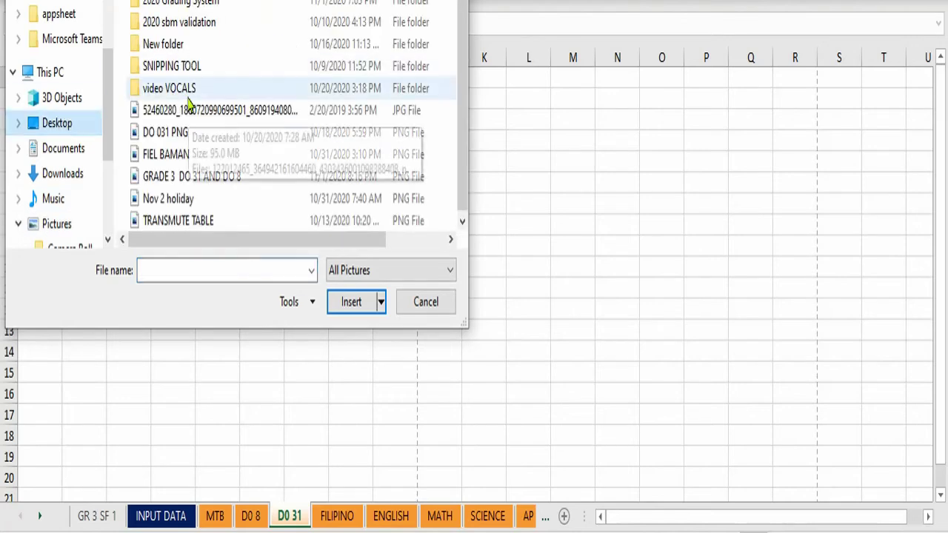
left_click(176, 135)
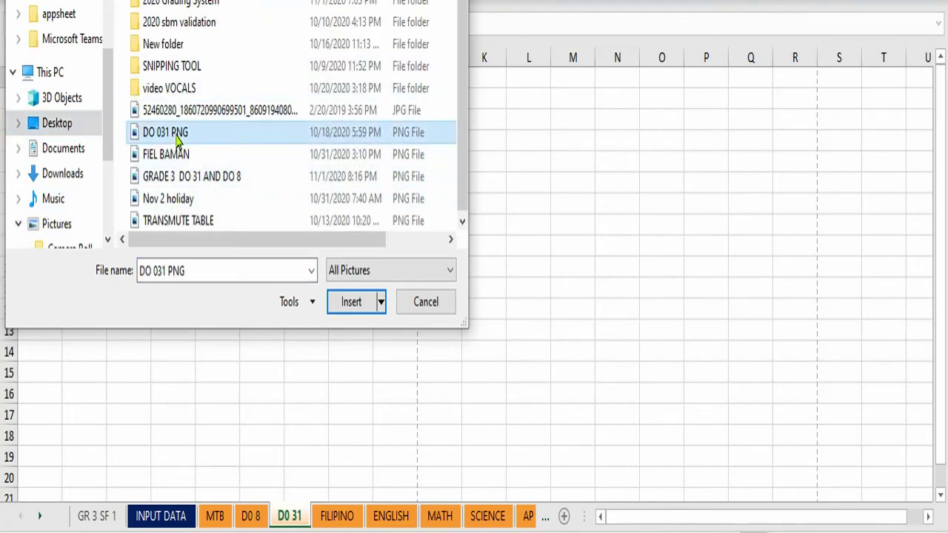
left_click(346, 303)
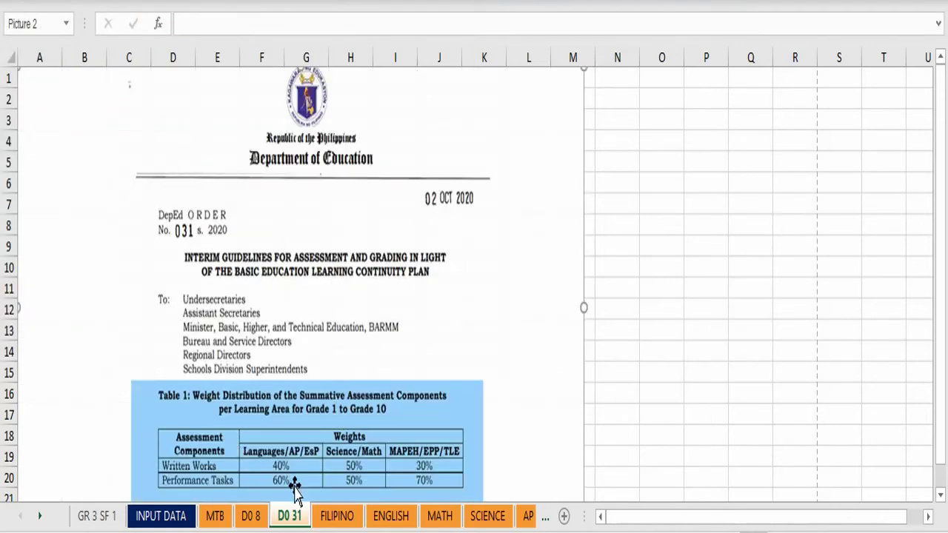
Step: Insert the TRANSMUTE TABLE picture onto the D0 8 sheet in Normal view, then return to INPUT DATA
left_click(252, 516)
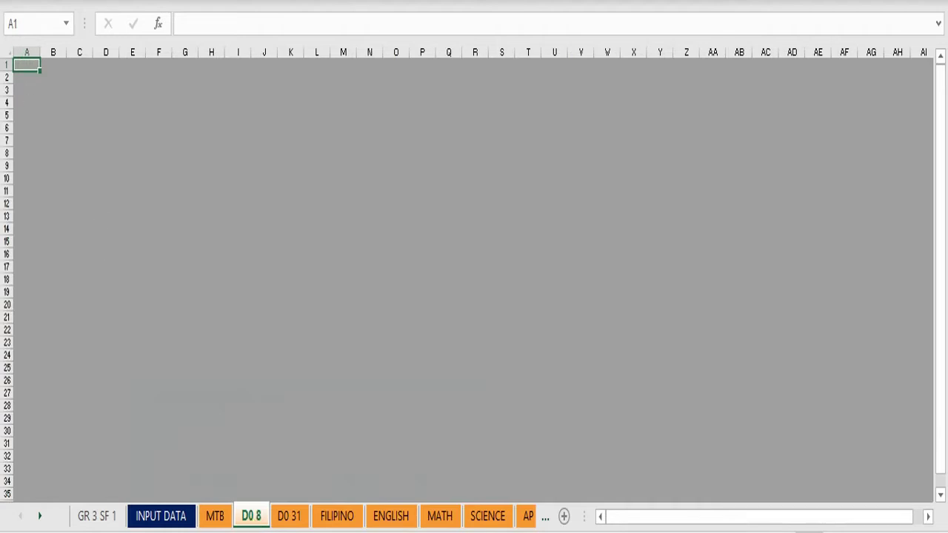
left_click(753, 532)
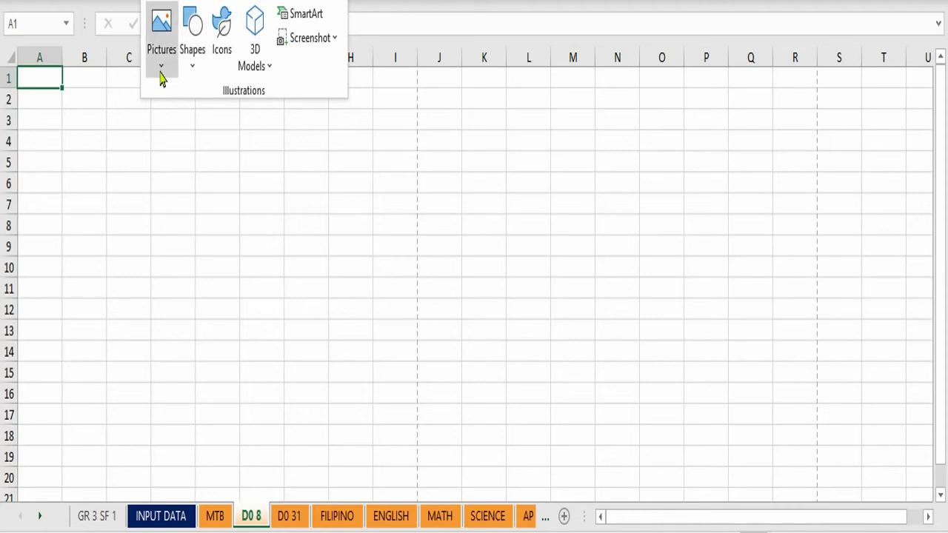
left_click(160, 68)
left_click(165, 130)
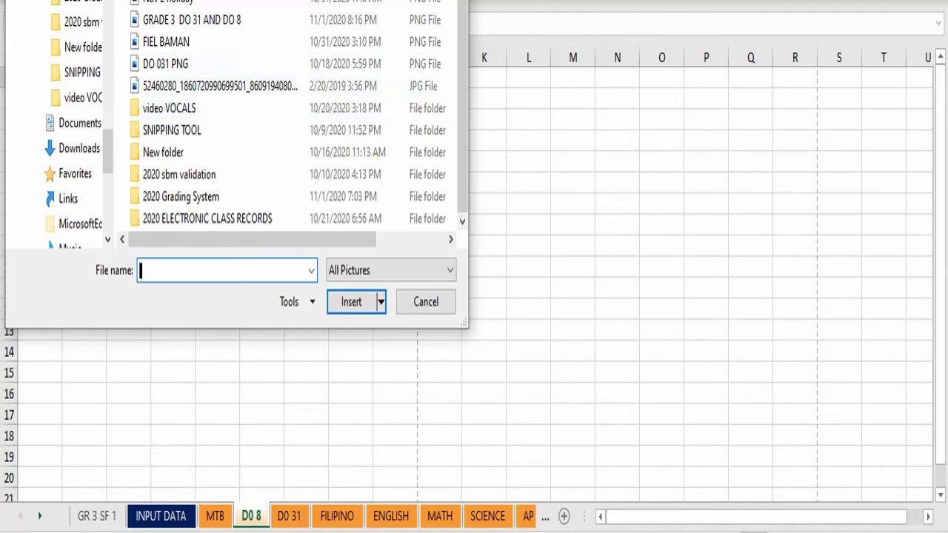
type("TRANSMUTE TABLE")
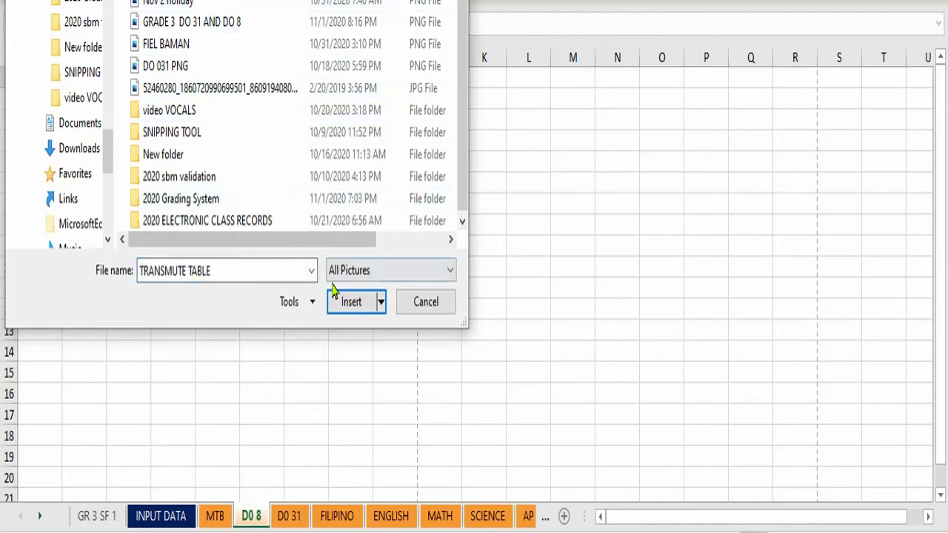
left_click(339, 301)
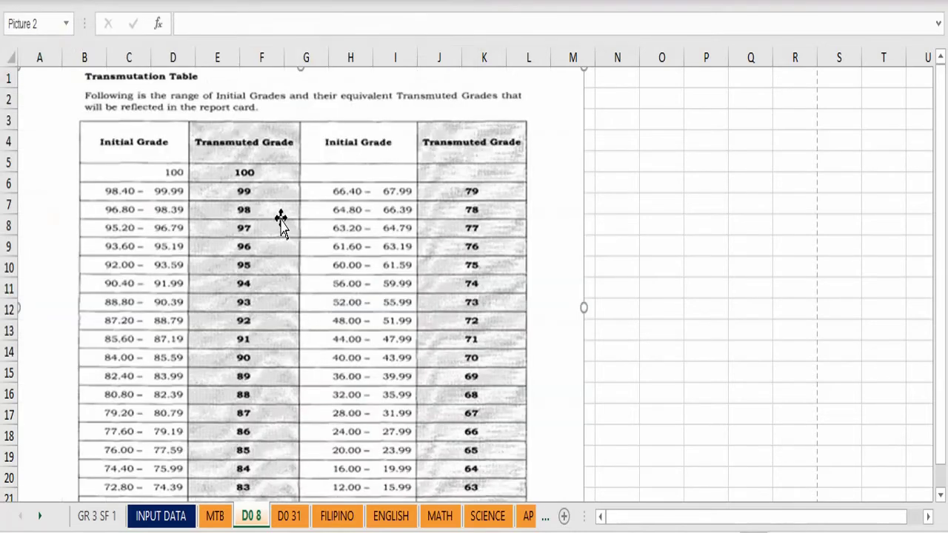
left_click(288, 517)
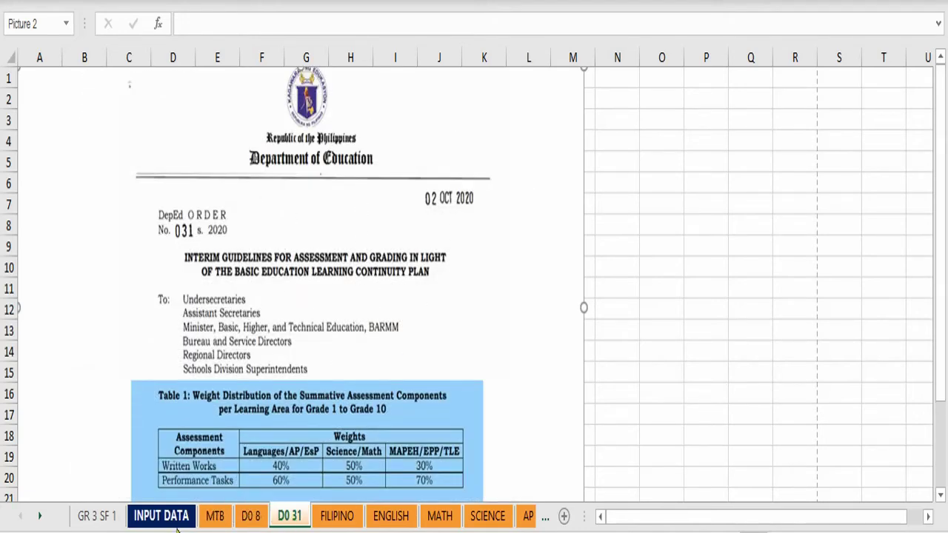
left_click(157, 518)
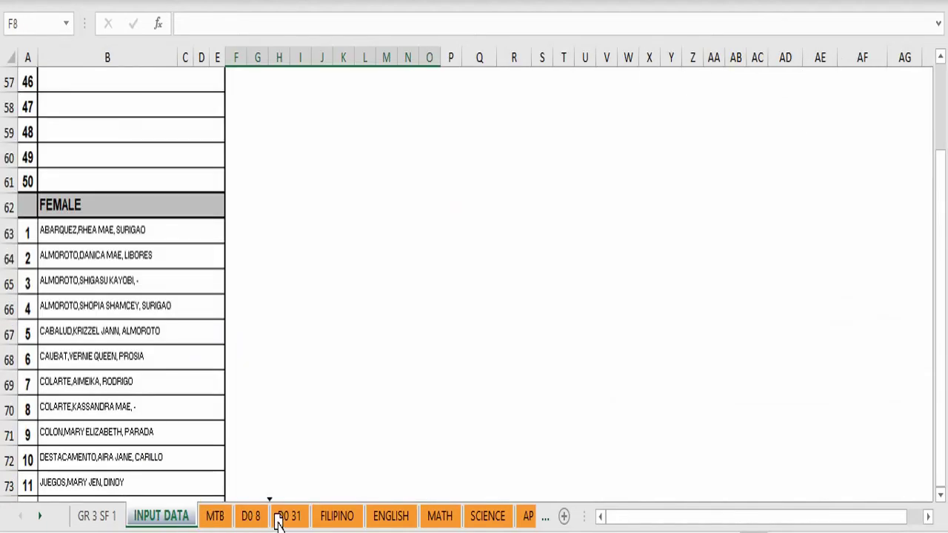
Step: Reorder the tabs so D0 31 and D0 8 sit left of INPUT DATA, then return to MTB
left_click_drag(282, 522, 143, 522)
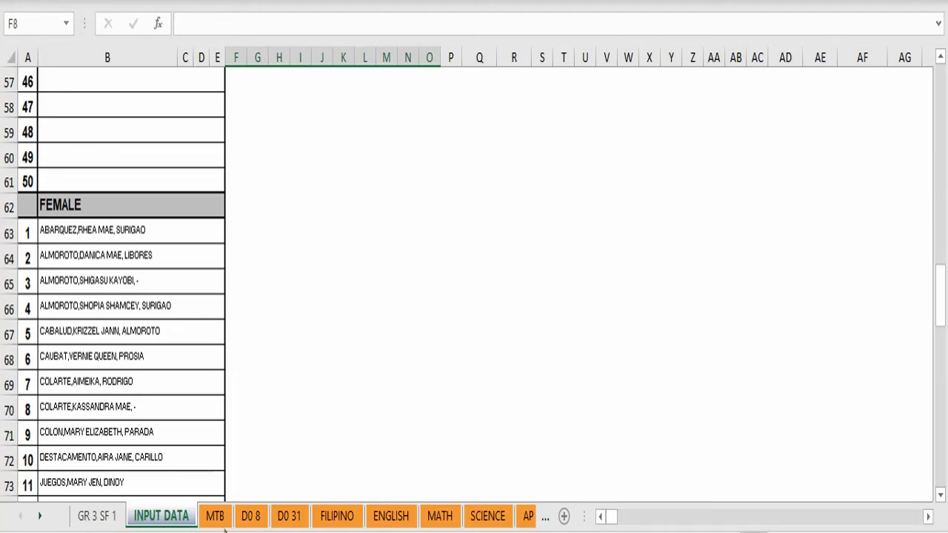
left_click(251, 517)
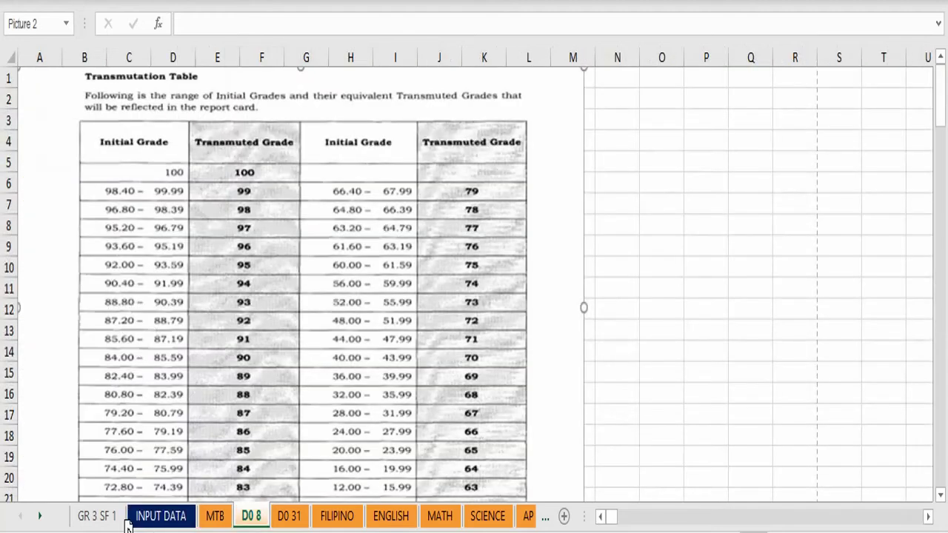
left_click_drag(128, 525, 128, 525)
left_click_drag(300, 525, 154, 518)
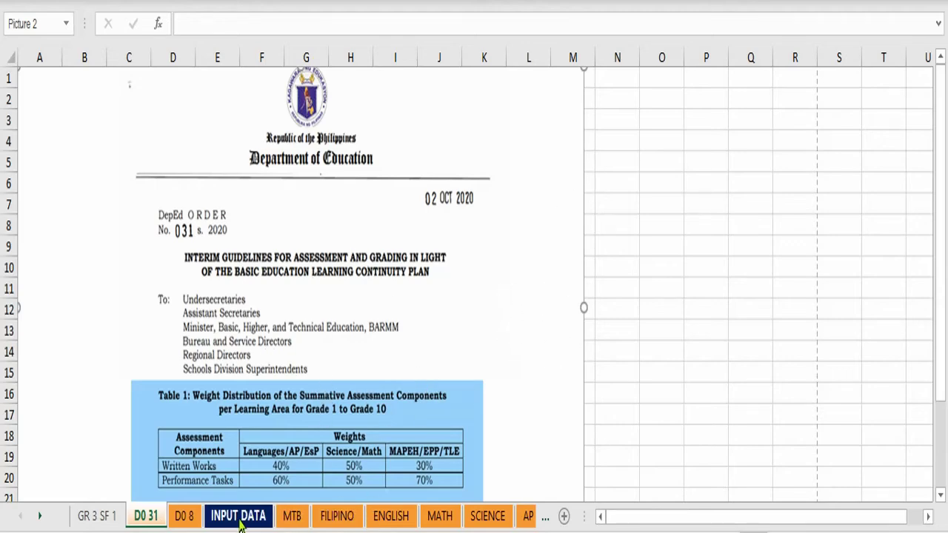
left_click(293, 517)
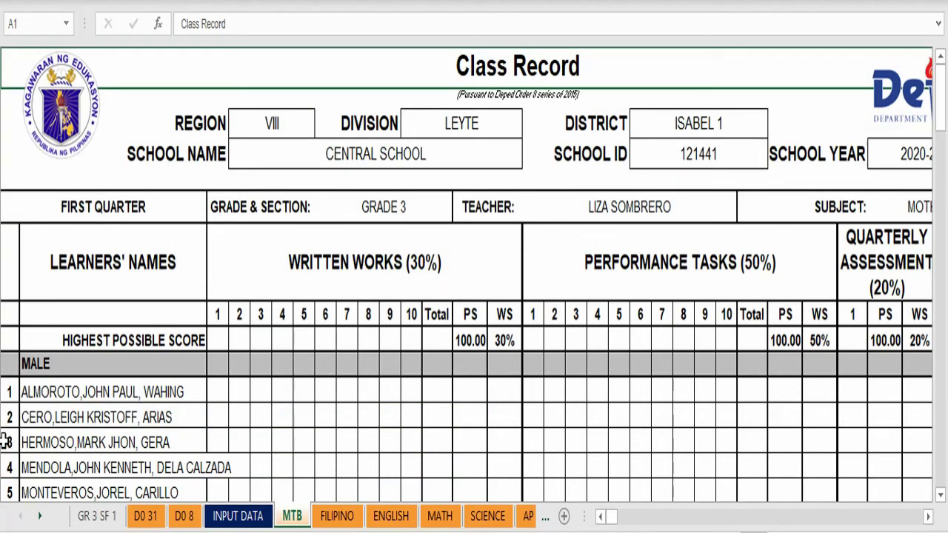
Step: After checking the DepEd order on D0 31, change MTB's header to WRITTEN WORKS (40%)
left_click(487, 244)
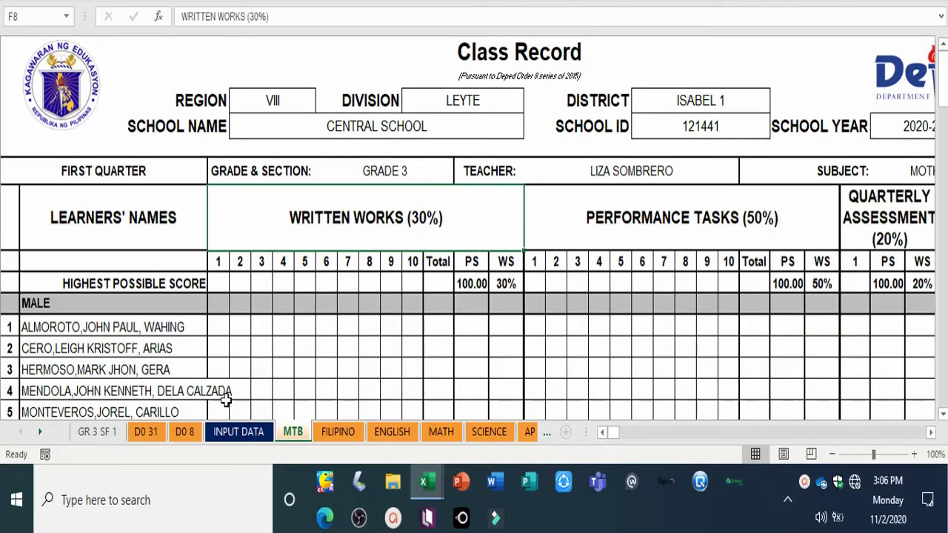
left_click(152, 435)
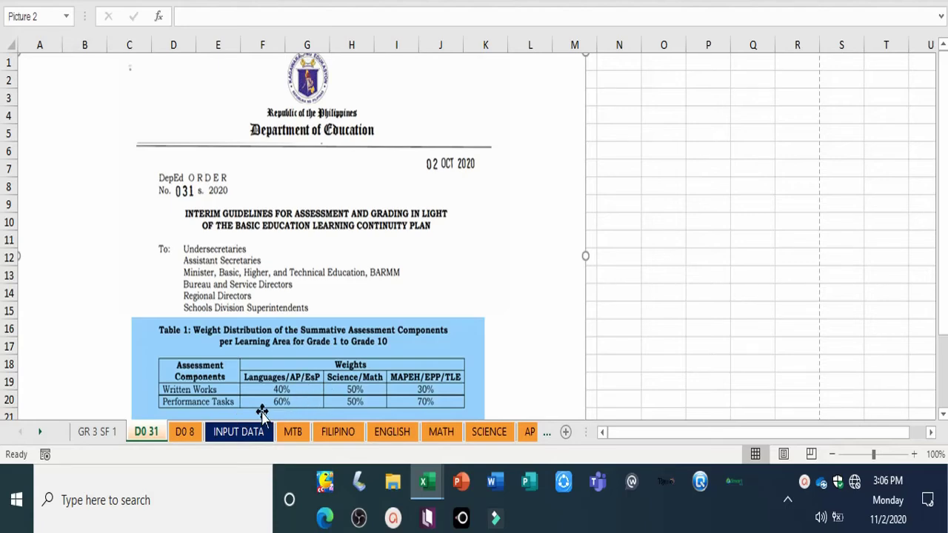
left_click(294, 432)
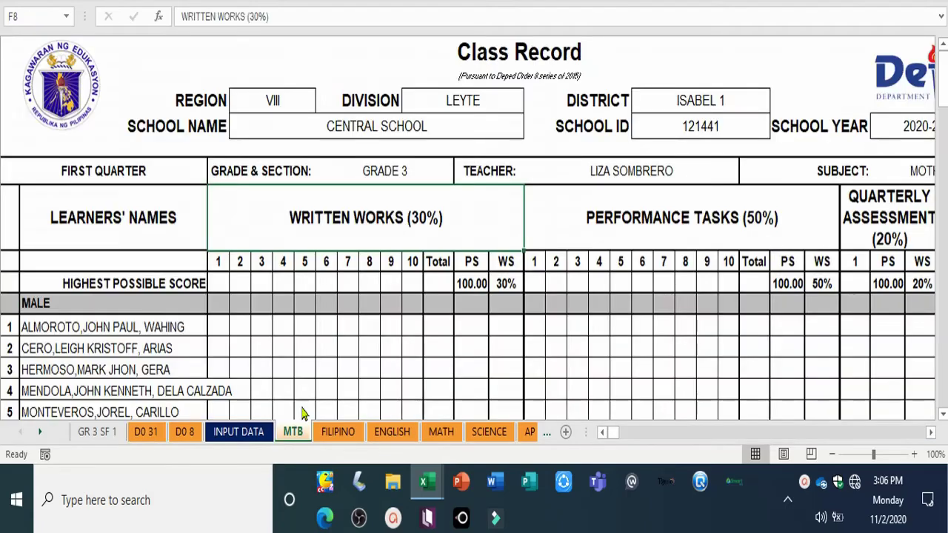
left_click(252, 16)
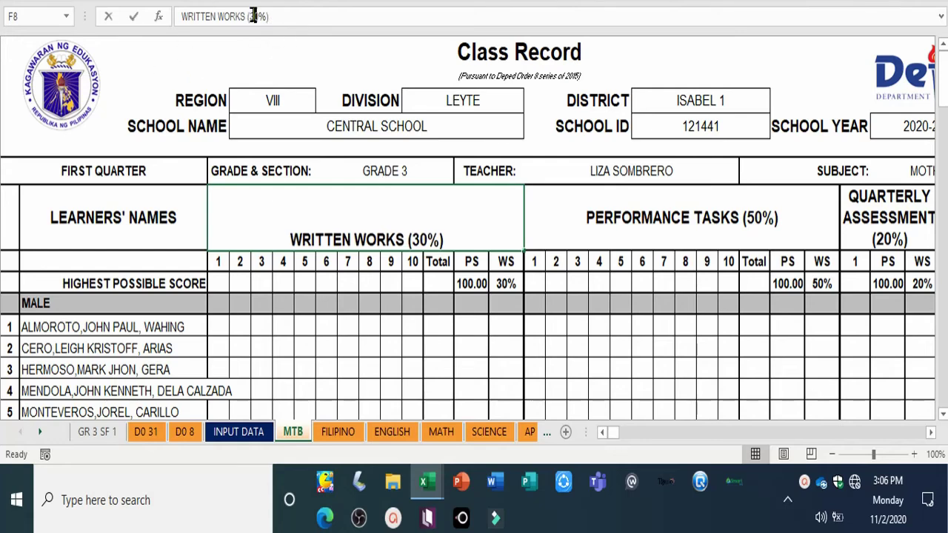
left_click_drag(253, 16, 245, 19)
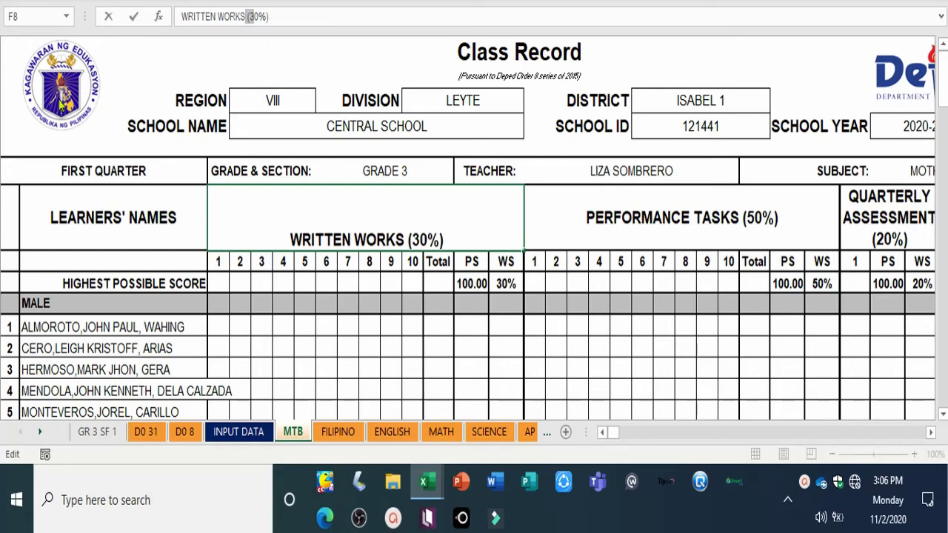
key("Right")
key("BackSpace")
type("4")
key("Return")
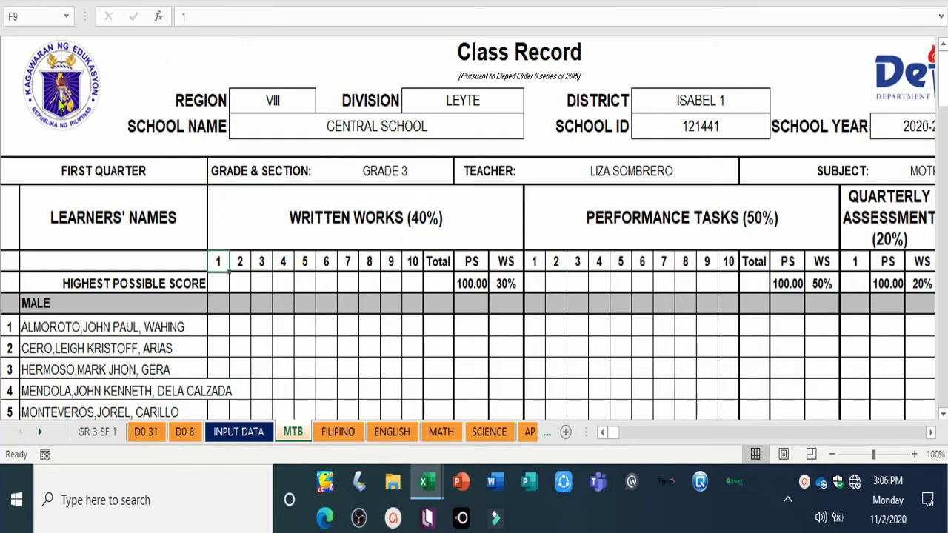
Step: Change the Performance Tasks header from 50% to PERFORMANCE TASKS (60%)
left_click(576, 225)
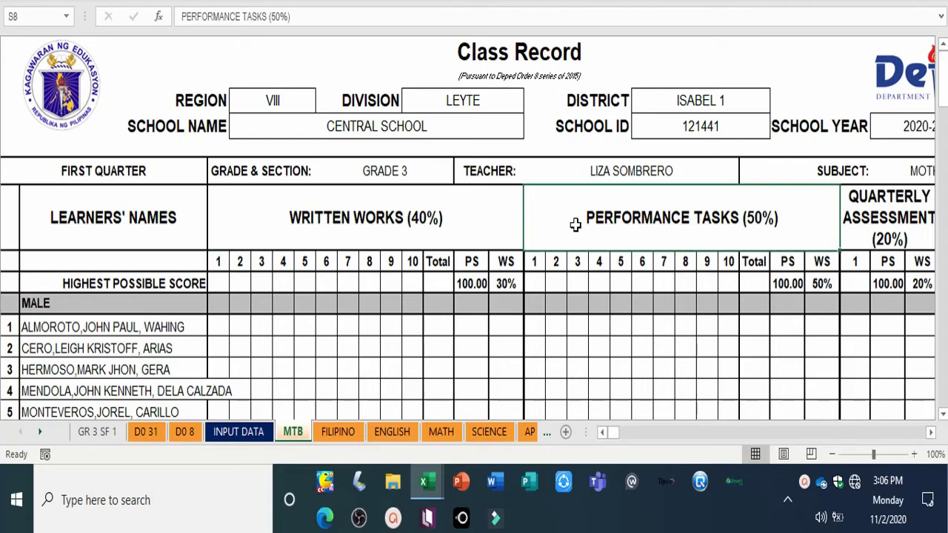
left_click(281, 17)
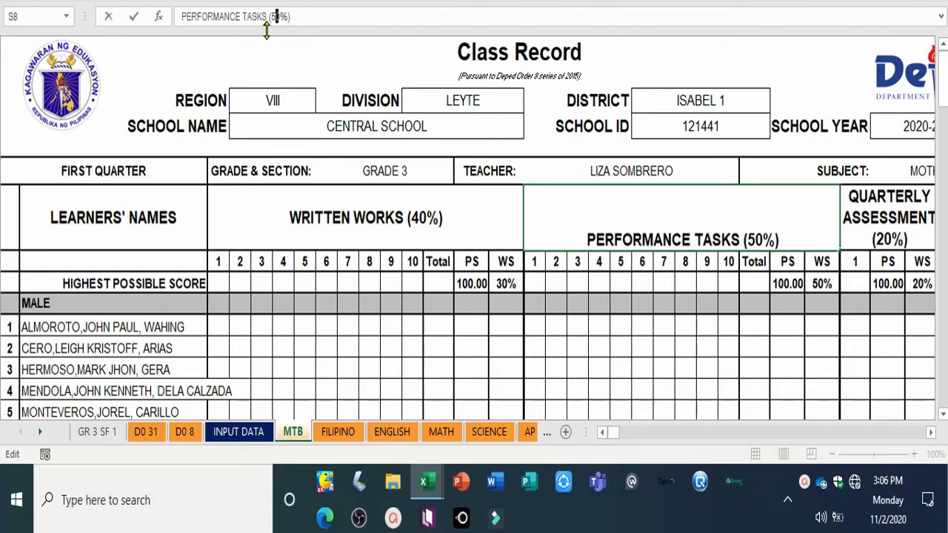
key("BackSpace")
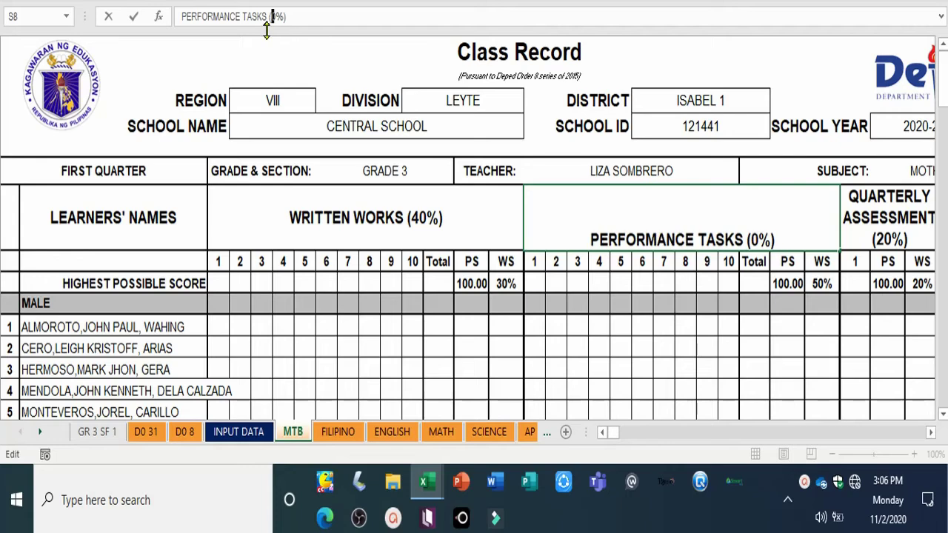
type("6")
key("Return")
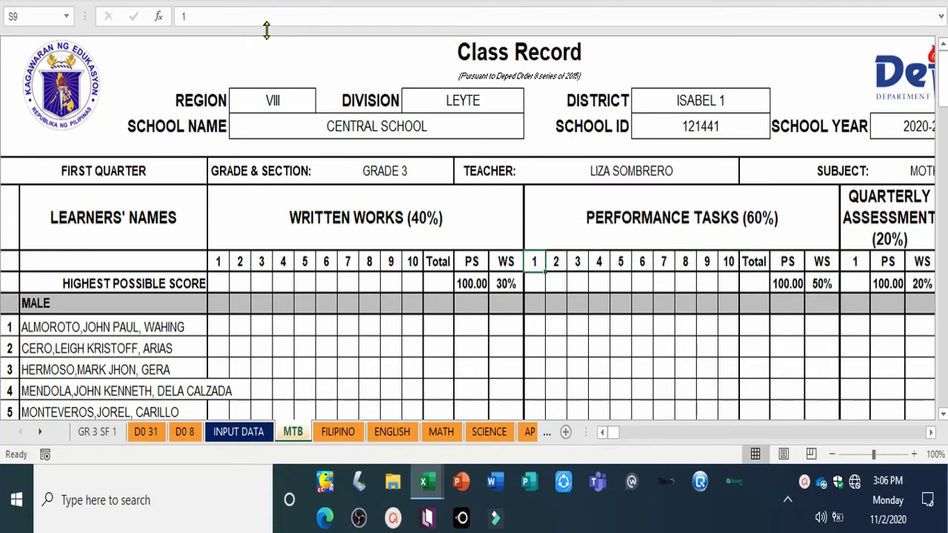
Step: Change the Quarterly Assessment header from 20% to QUARTERLY ASSESSMENT (0%)
left_click(852, 233)
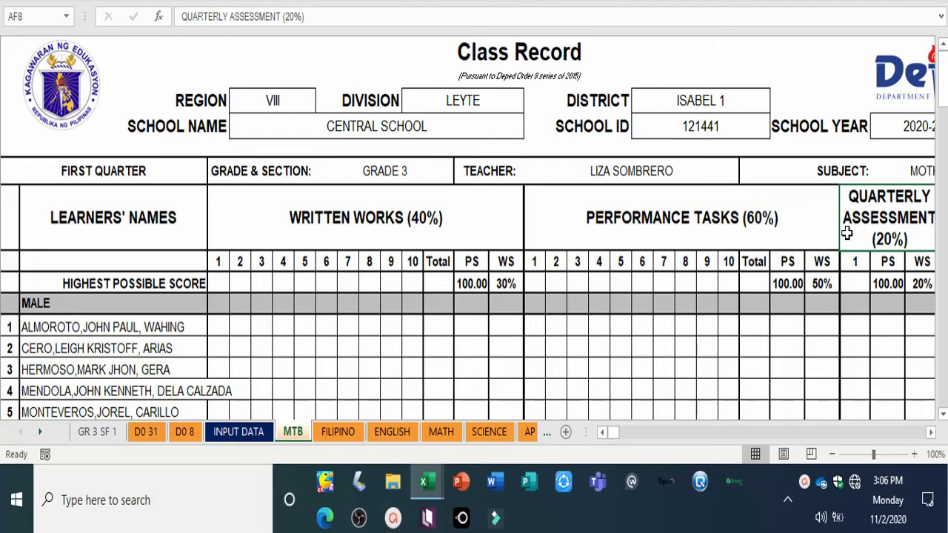
left_click(294, 15)
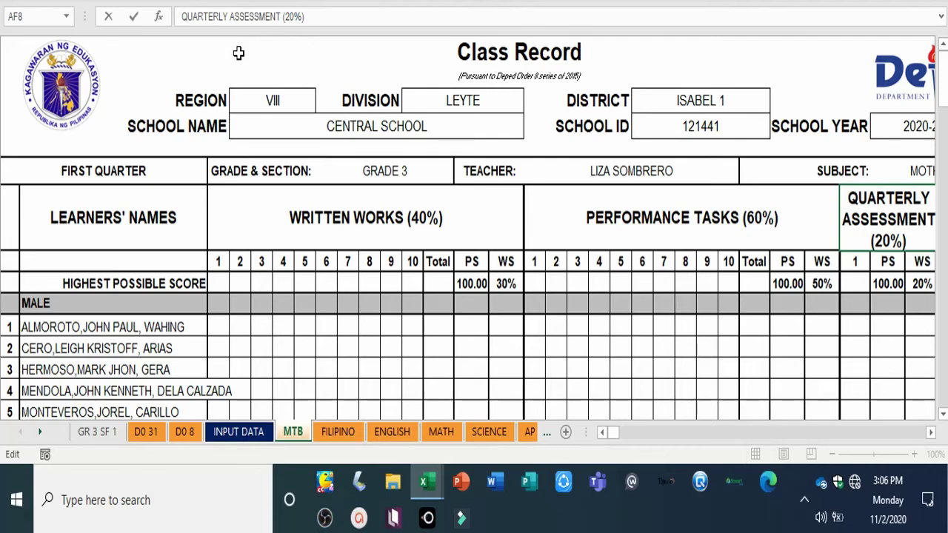
key("BackSpace")
key("Return")
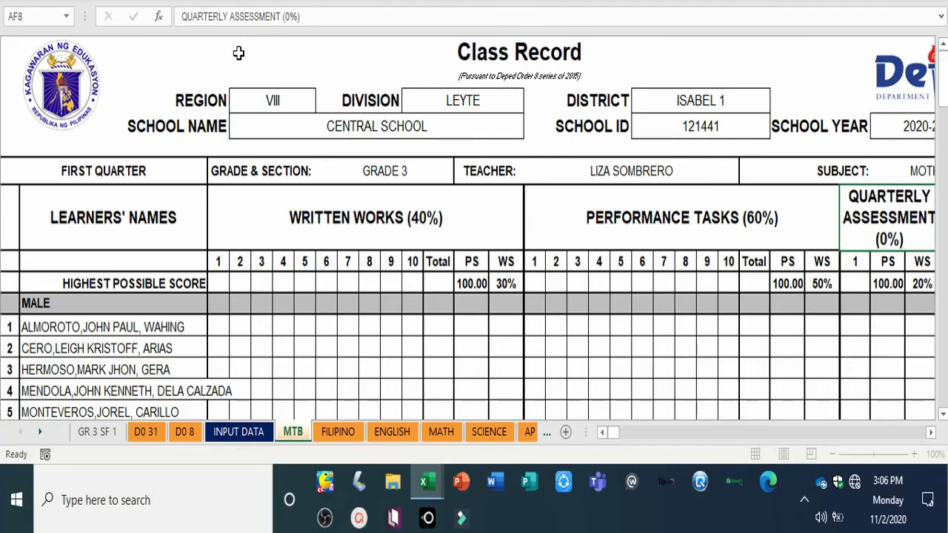
left_click(889, 237)
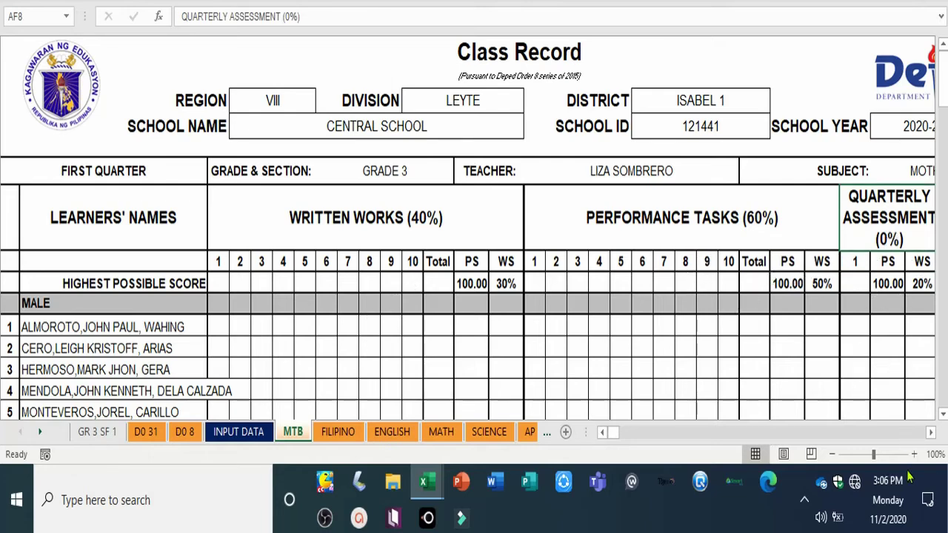
left_click(931, 437)
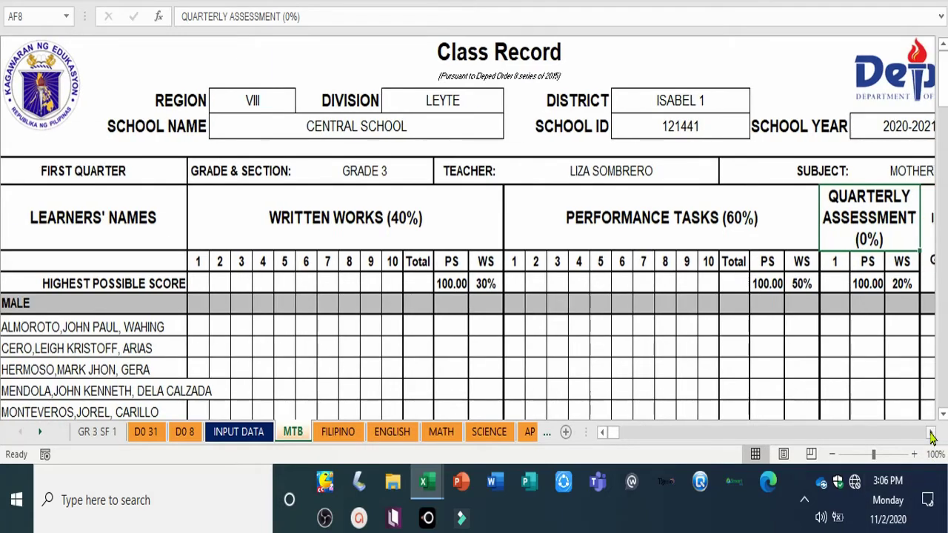
Step: Enter weighted scores 40, 60 and 0 in the MTB highest-score row for the three components
left_click(346, 283)
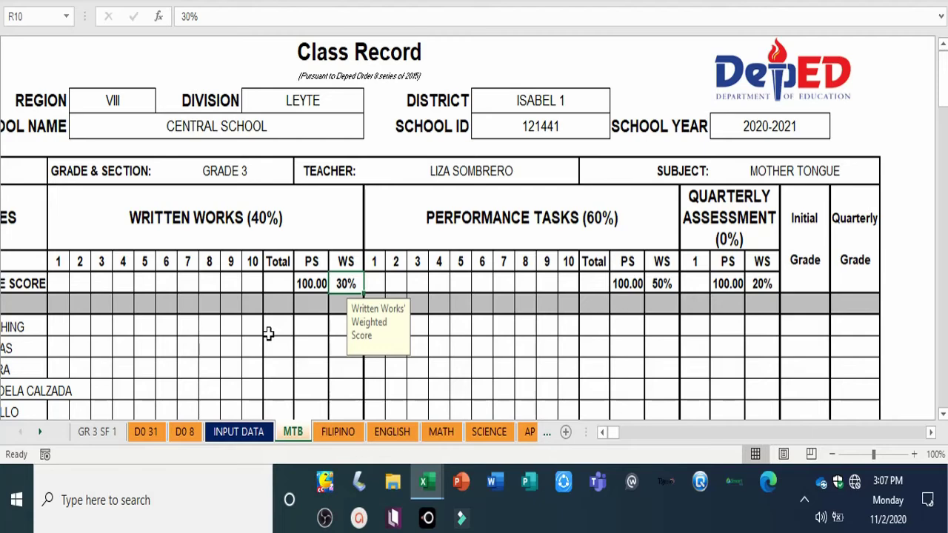
type("40")
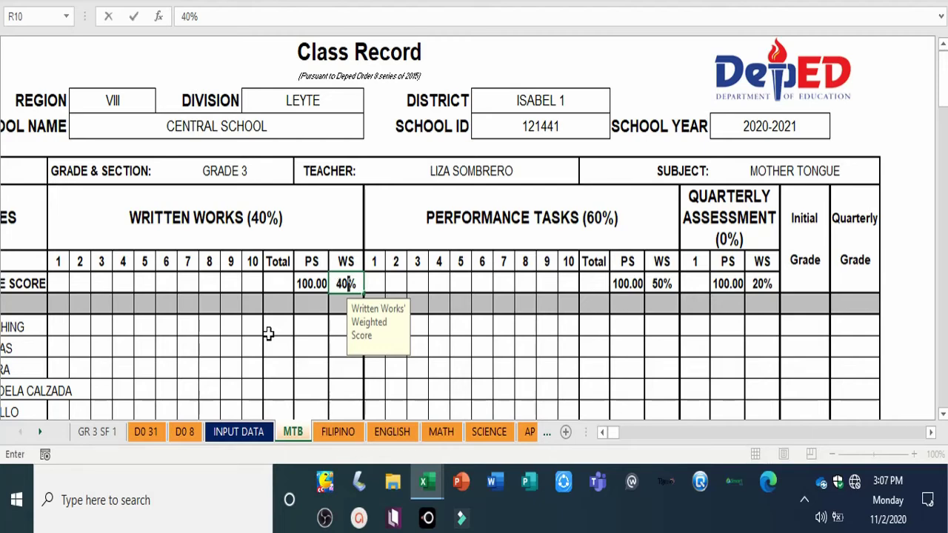
key("Right")
key("Right")
key("Right")
key("Right")
key("Right")
key("Right")
key("Right")
key("Right")
key("Right")
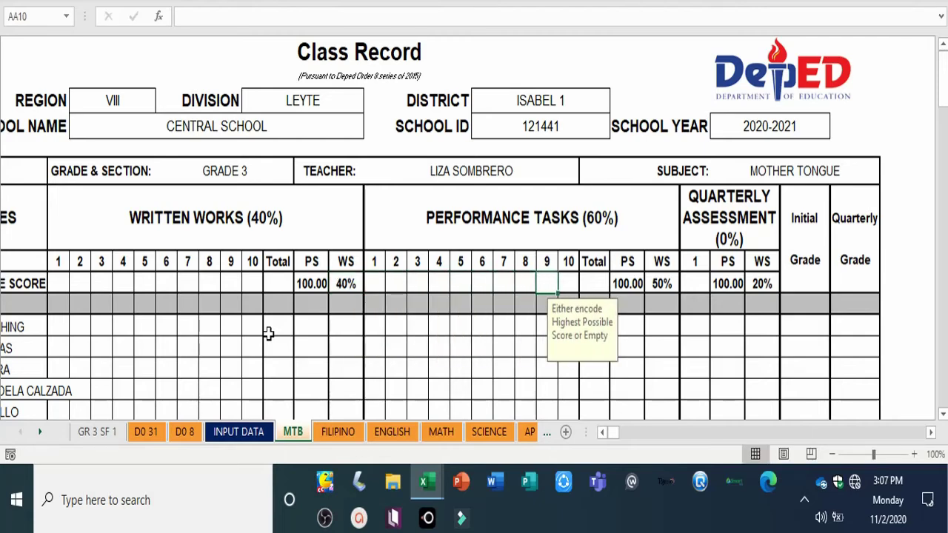
key("Right")
key("Right")
key("Right")
key("Right")
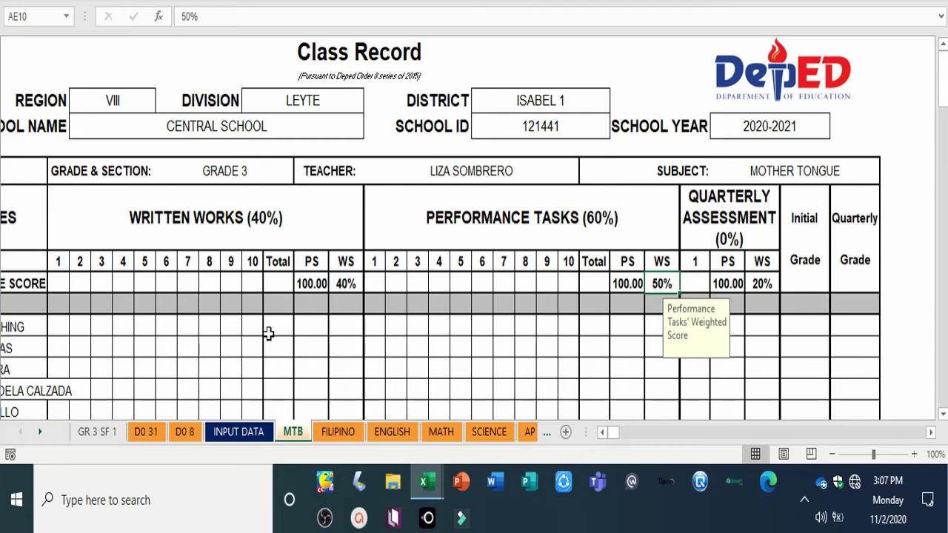
type("60")
key("Right")
key("Right")
key("Right")
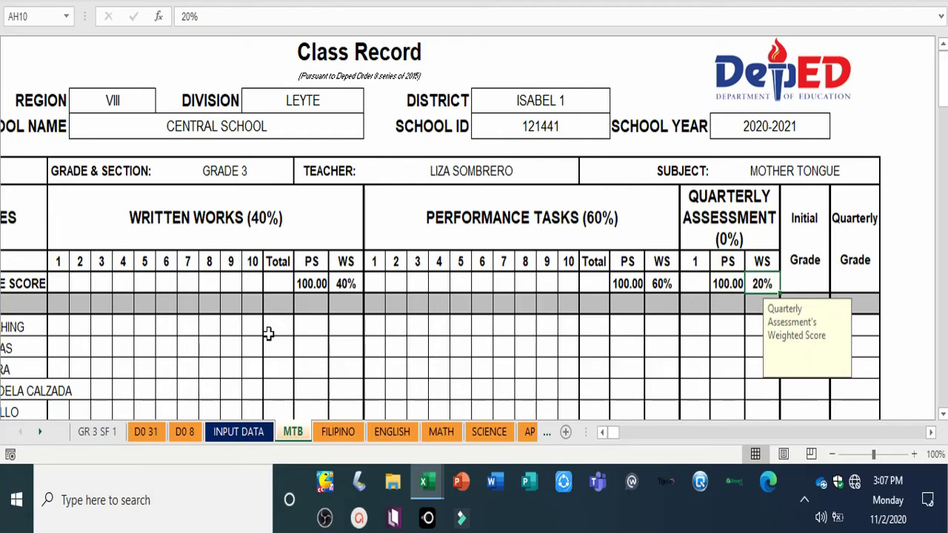
type("0")
key("Return")
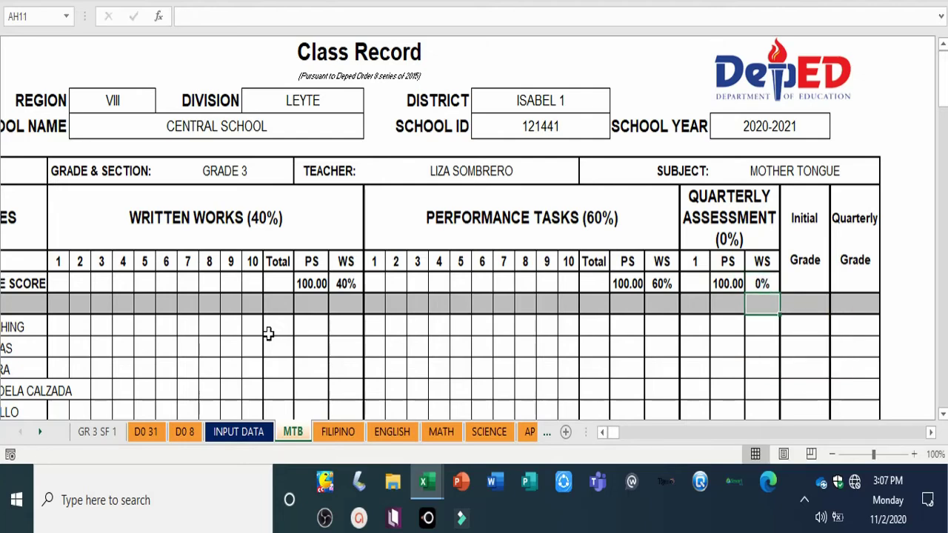
left_click(491, 334)
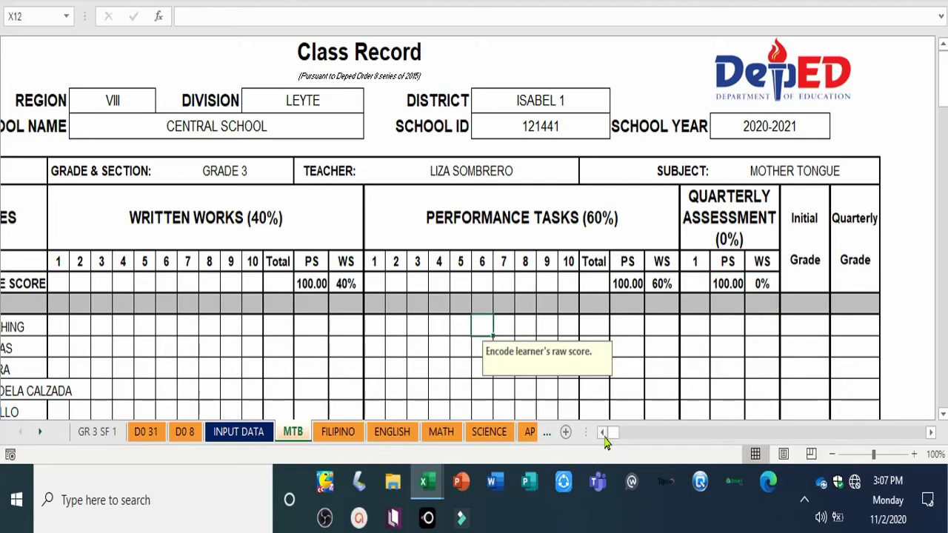
scroll(608, 434, "left", 5)
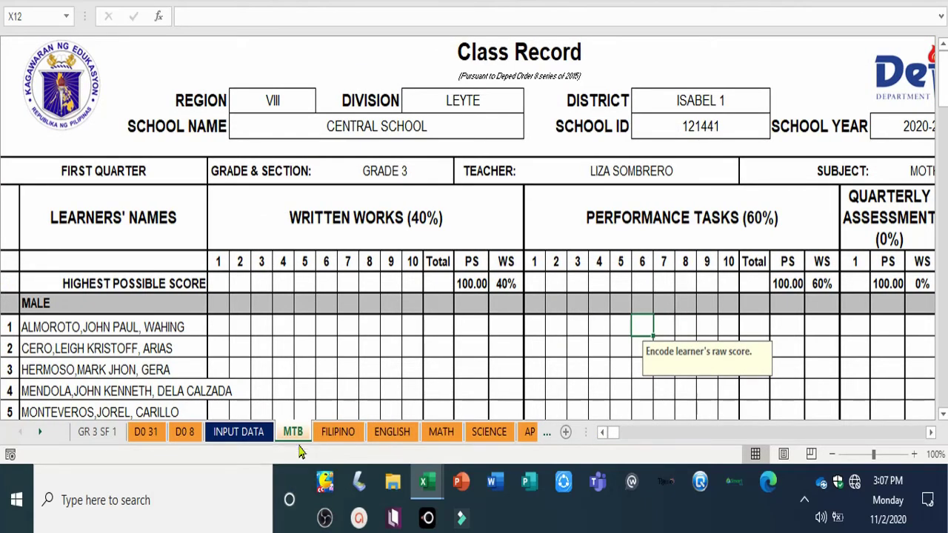
Step: Copy MTB's WRITTEN WORKS (40%) header and paste it over FILIPINO's 30% header
left_click(328, 436)
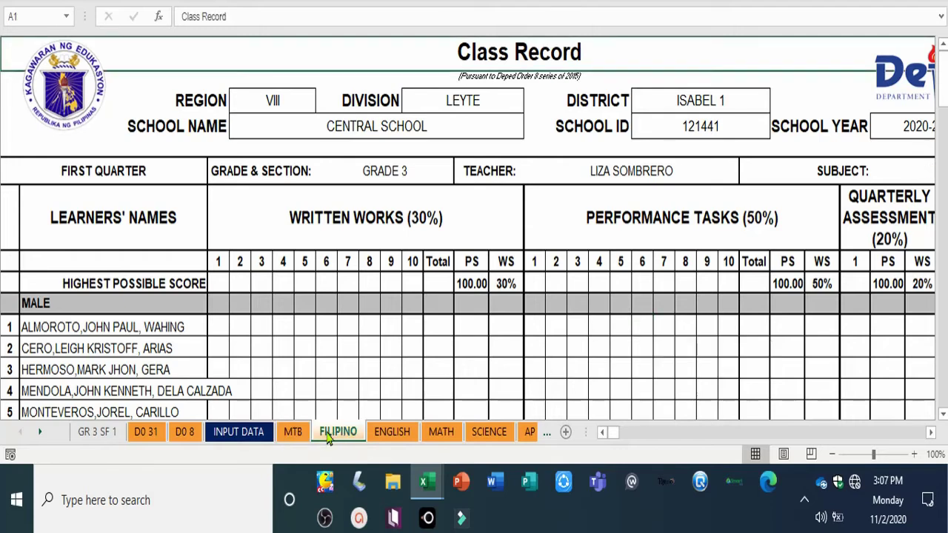
left_click(293, 436)
left_click(338, 436)
left_click(295, 436)
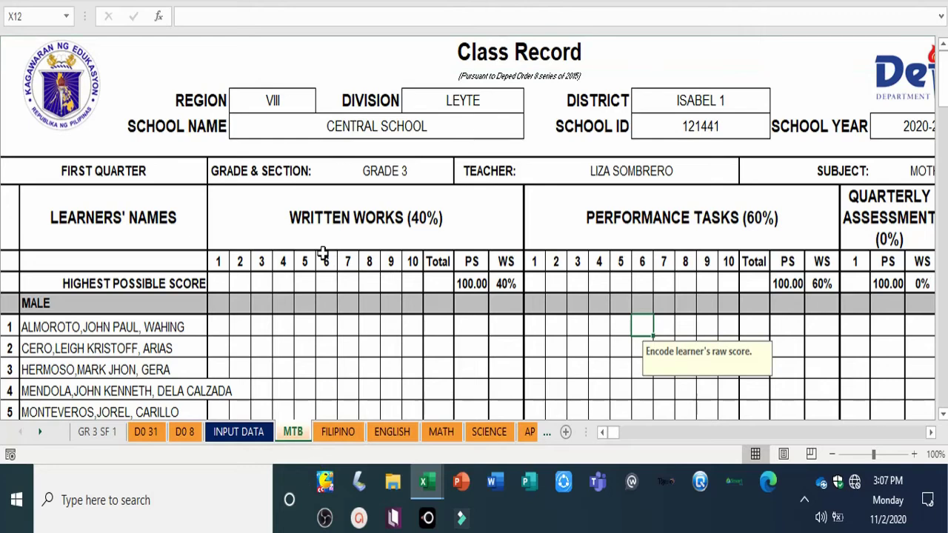
left_click(304, 217)
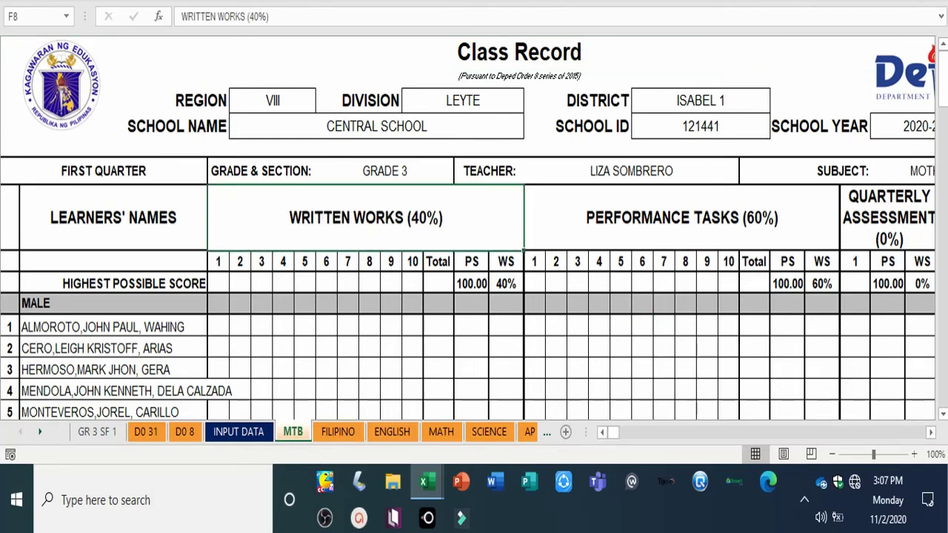
key("ctrl+c")
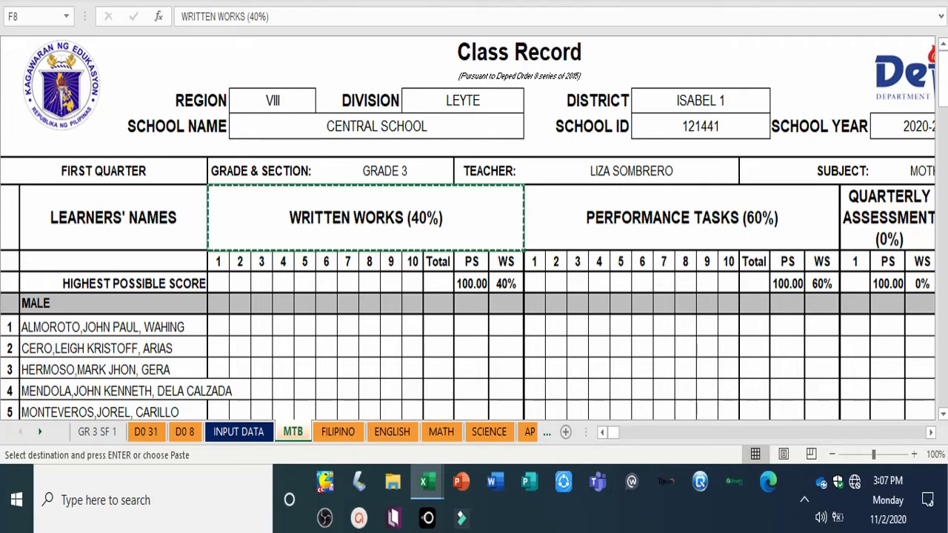
left_click(338, 432)
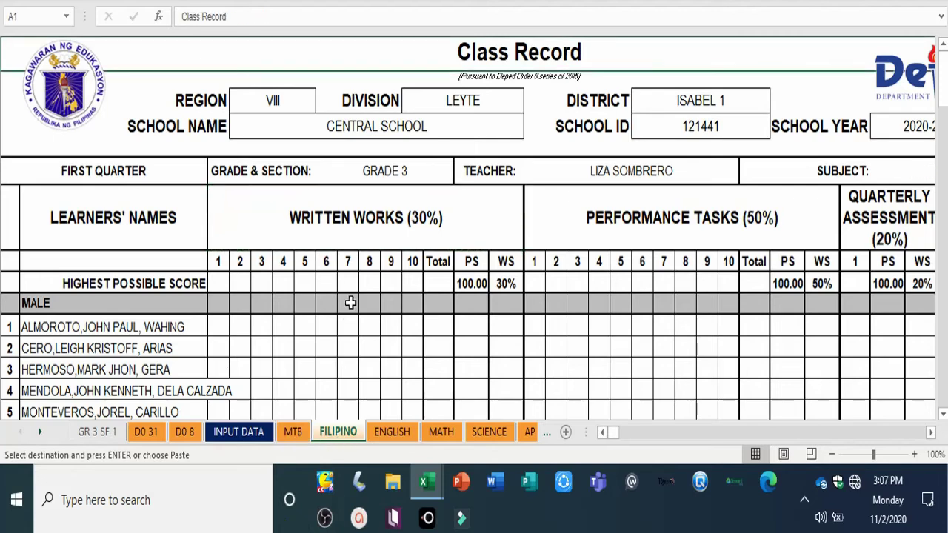
left_click(347, 219)
key("ctrl+v")
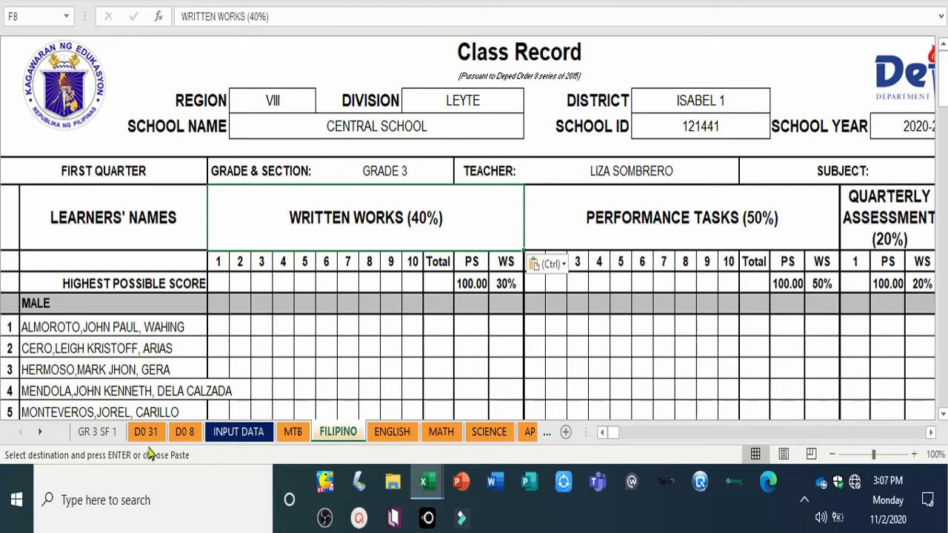
Step: Paste the WRITTEN WORKS (40%) header onto the AP and ESP sheets
left_click(529, 435)
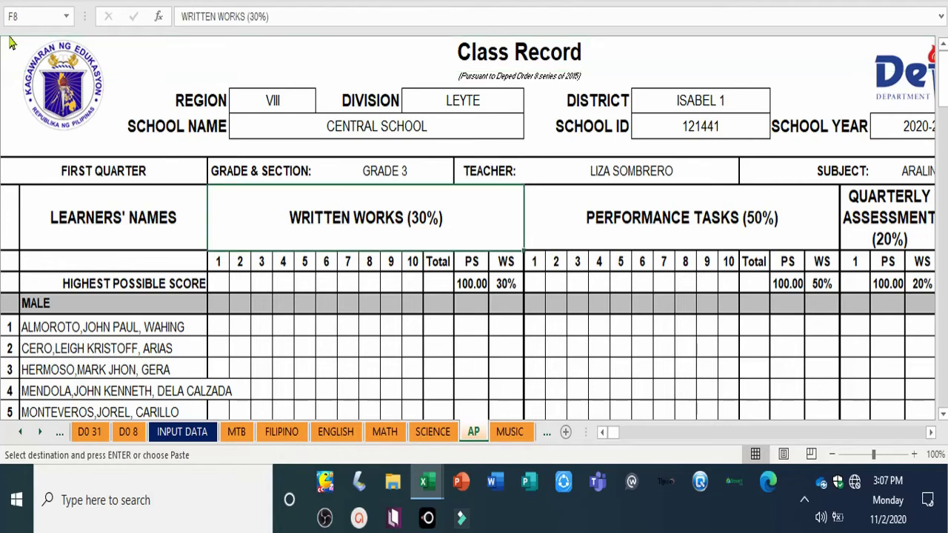
key("ctrl+v")
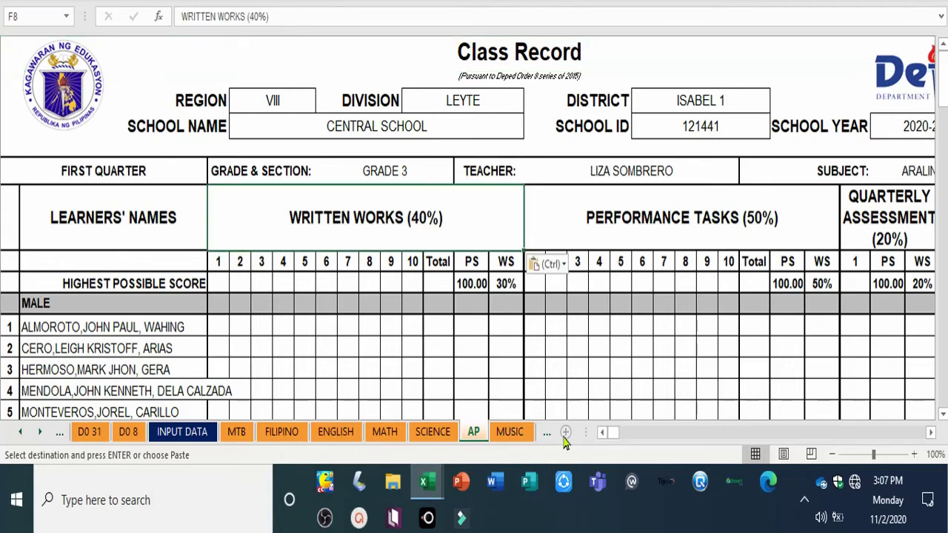
left_click(39, 432)
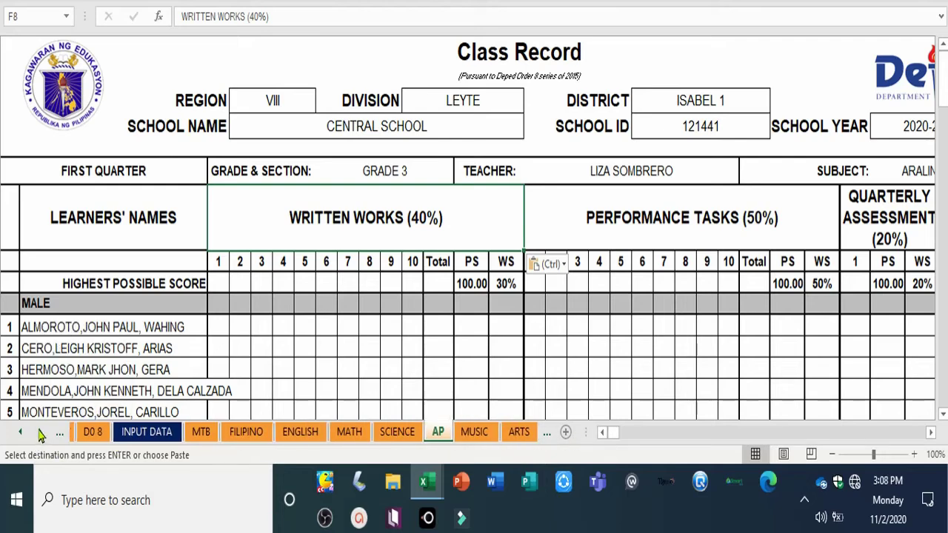
left_click(39, 432)
left_click(39, 432)
left_click(40, 432)
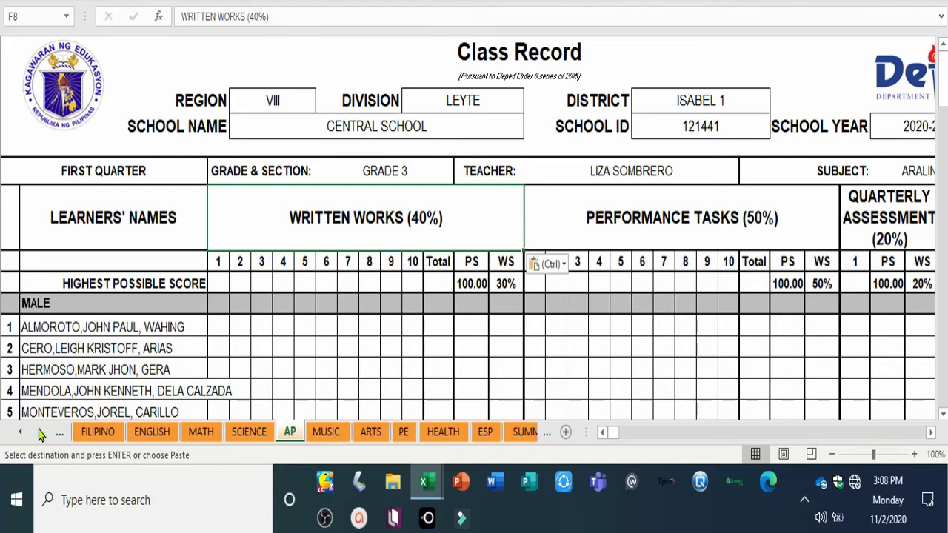
left_click(483, 442)
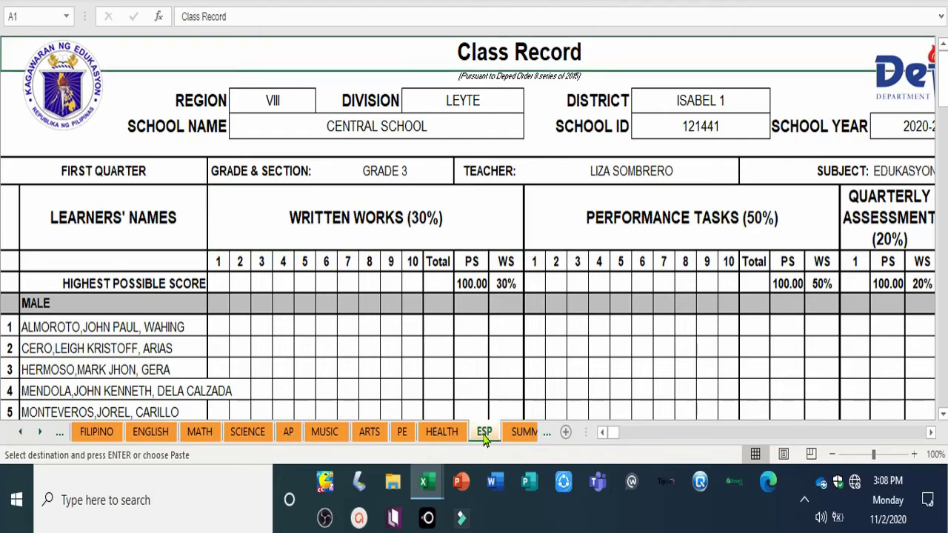
left_click(402, 226)
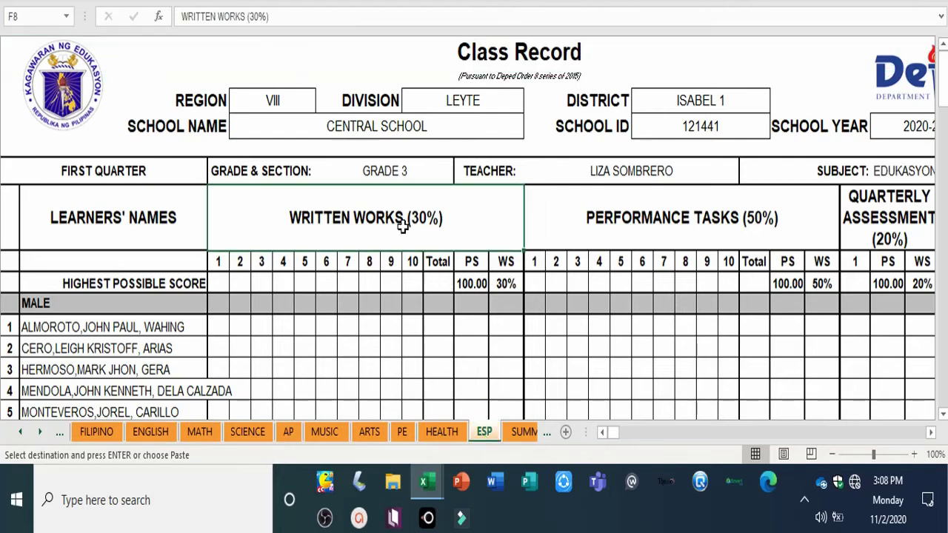
key("Return")
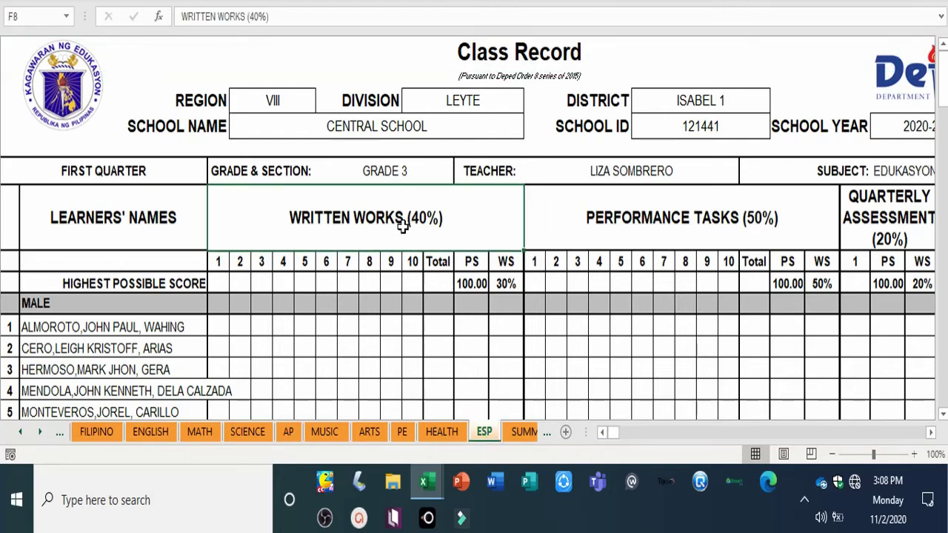
Step: Copy MTB's Performance Tasks and Quarterly Assessment headers to FILIPINO, declining the replace prompt
left_click(23, 437)
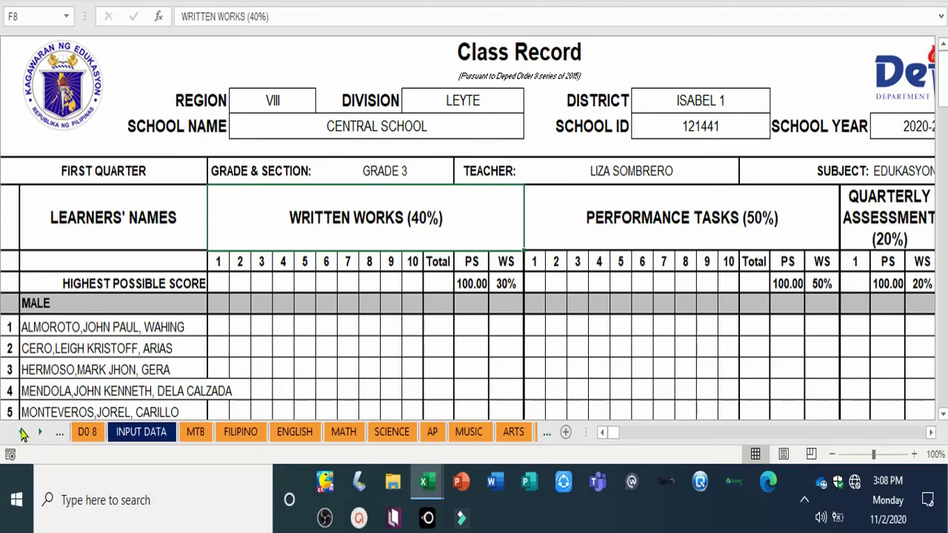
left_click(195, 437)
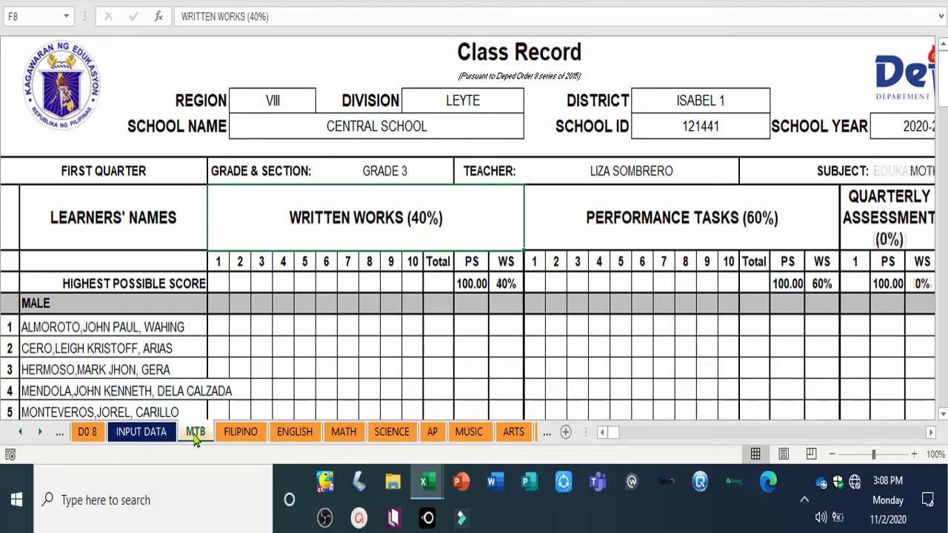
left_click(613, 222)
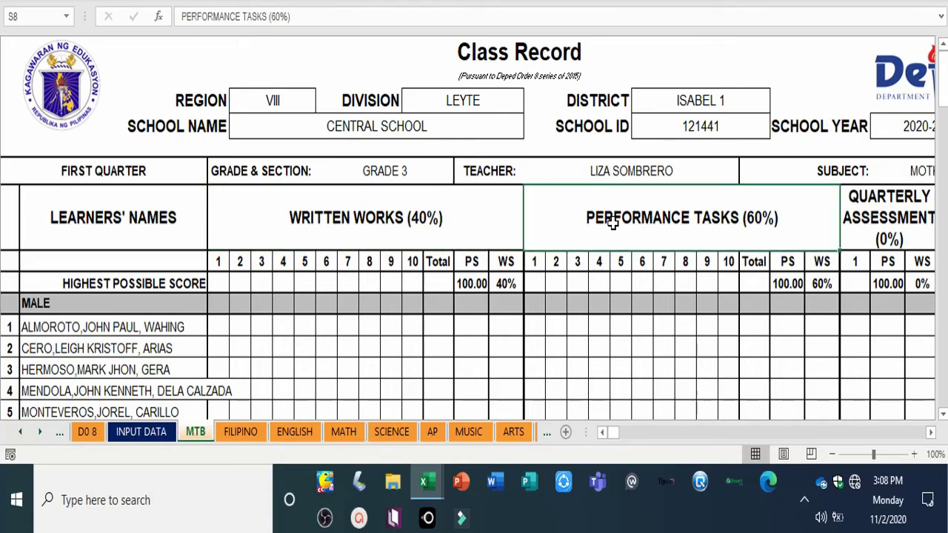
mouse_move(710, 229)
left_mouse_down()
mouse_move(862, 218)
mouse_move(722, 239)
left_mouse_up()
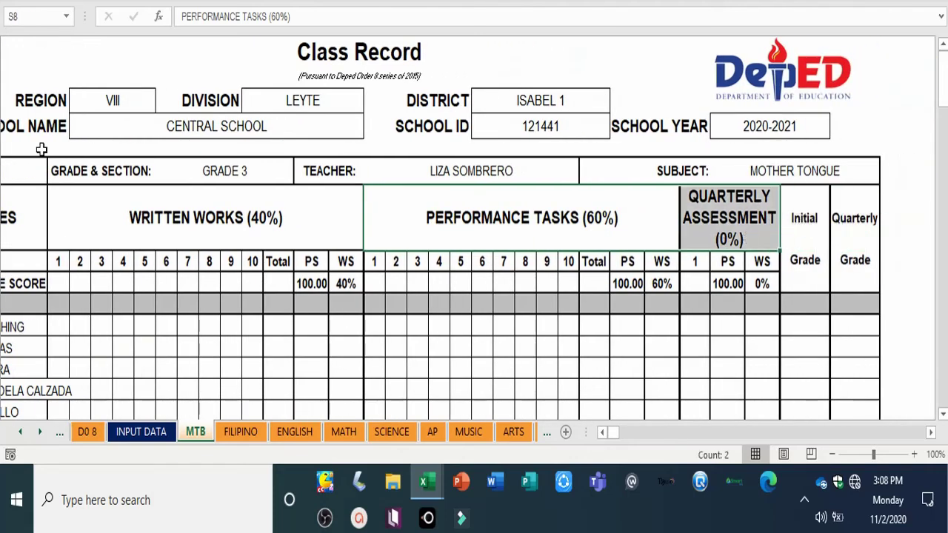
key("ctrl+c")
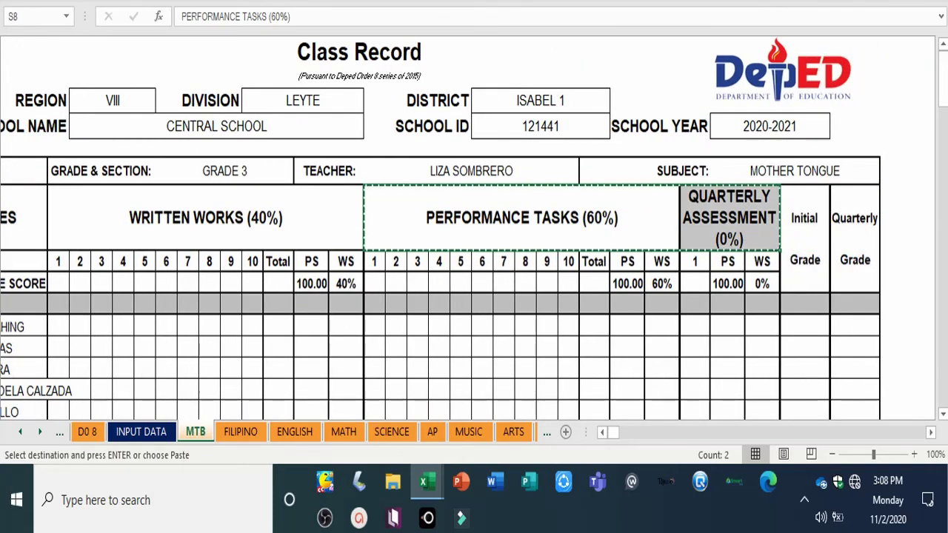
left_click(240, 432)
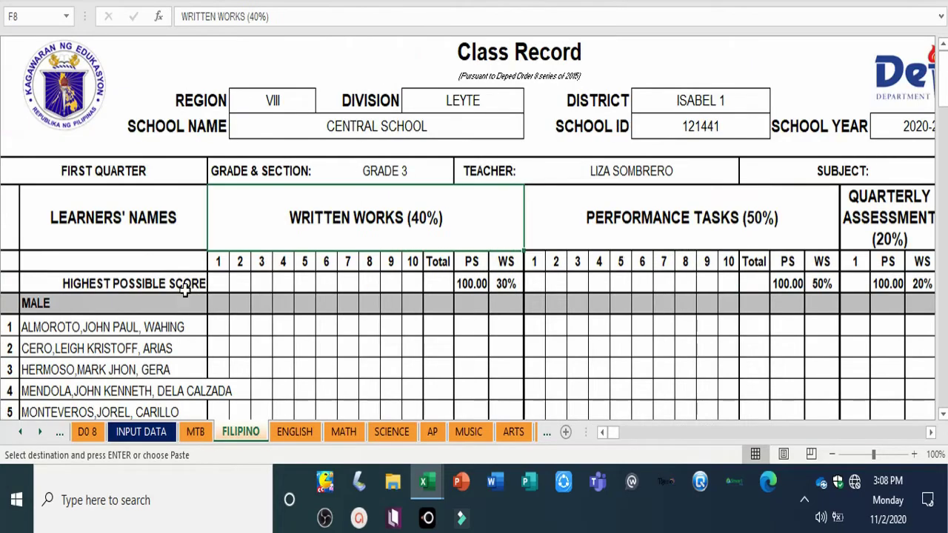
left_click(621, 222)
key("ctrl+v")
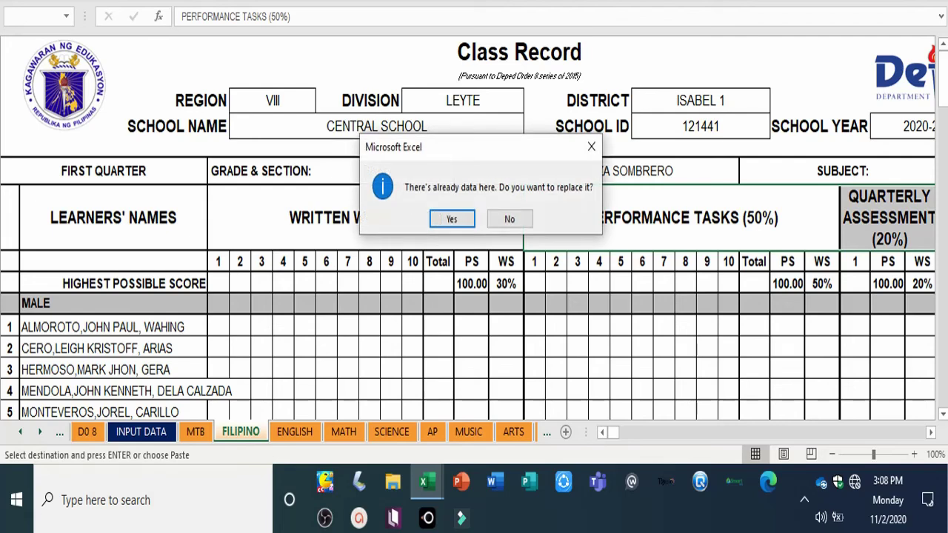
left_click(506, 218)
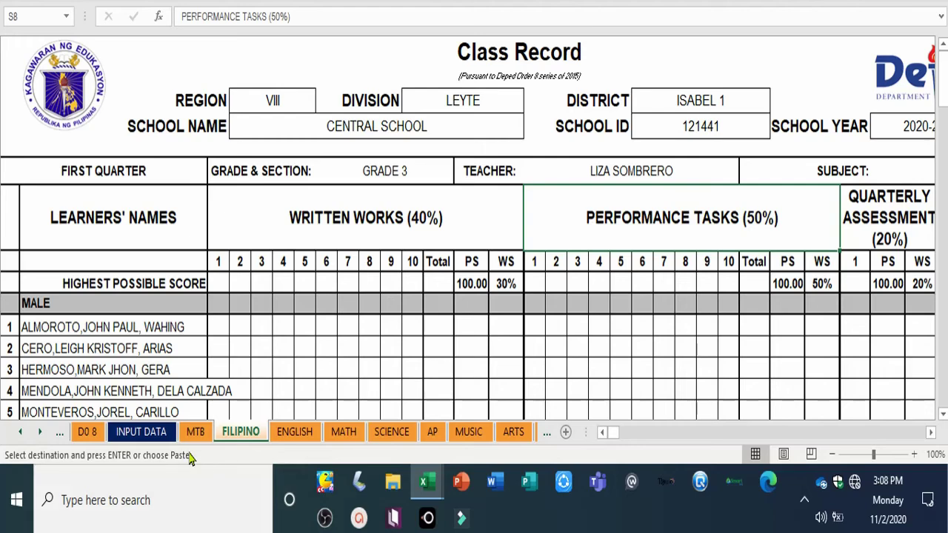
Step: Compare the Performance Tasks headers on MTB and FILIPINO, leaving FILIPINO unchanged
left_click(196, 431)
double_click(503, 219)
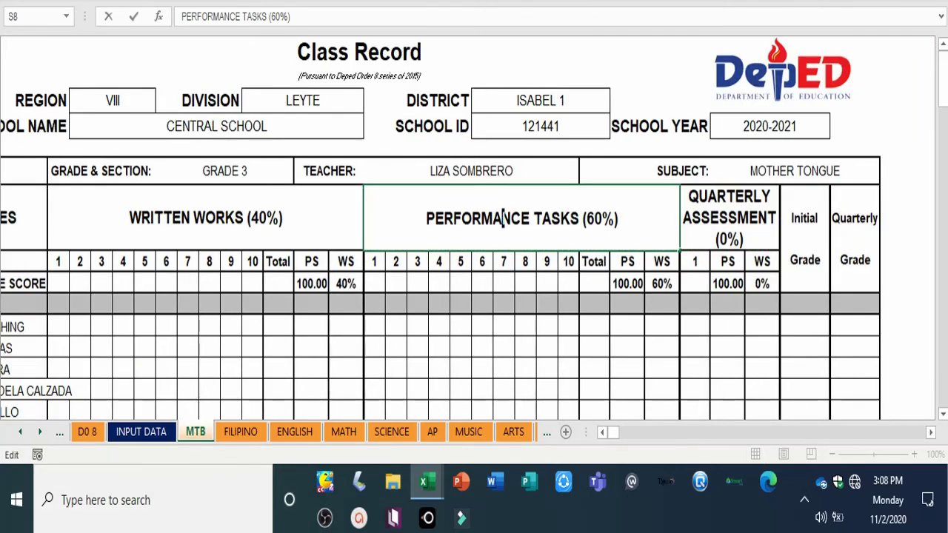
left_click(238, 433)
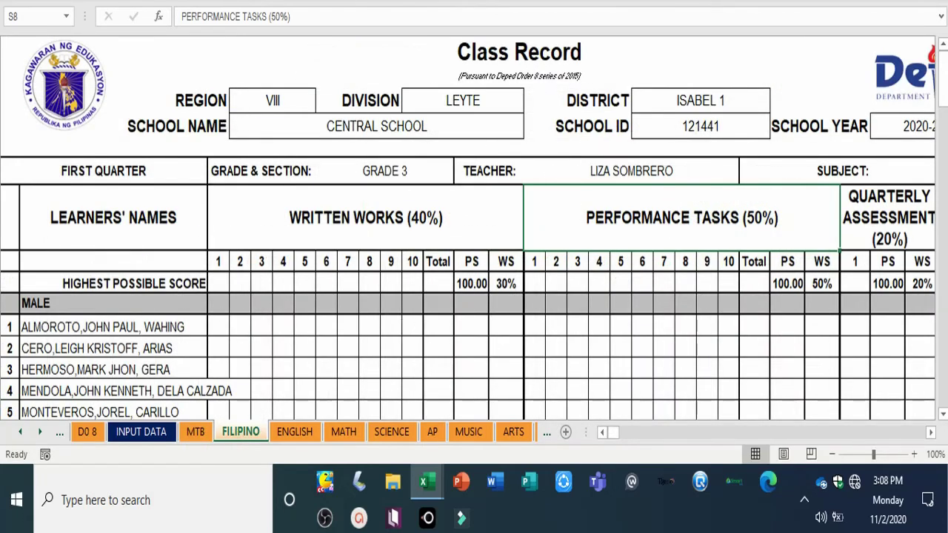
right_click(662, 232)
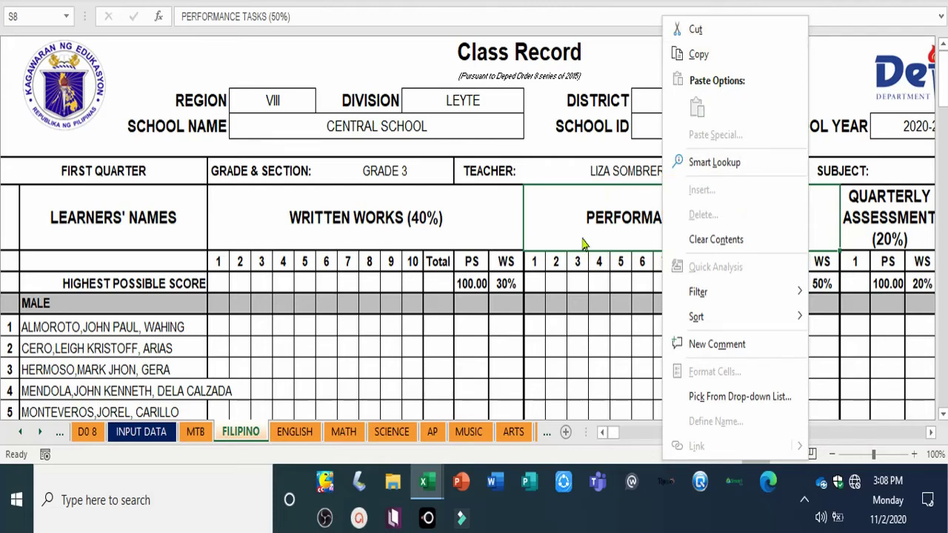
left_click(514, 220)
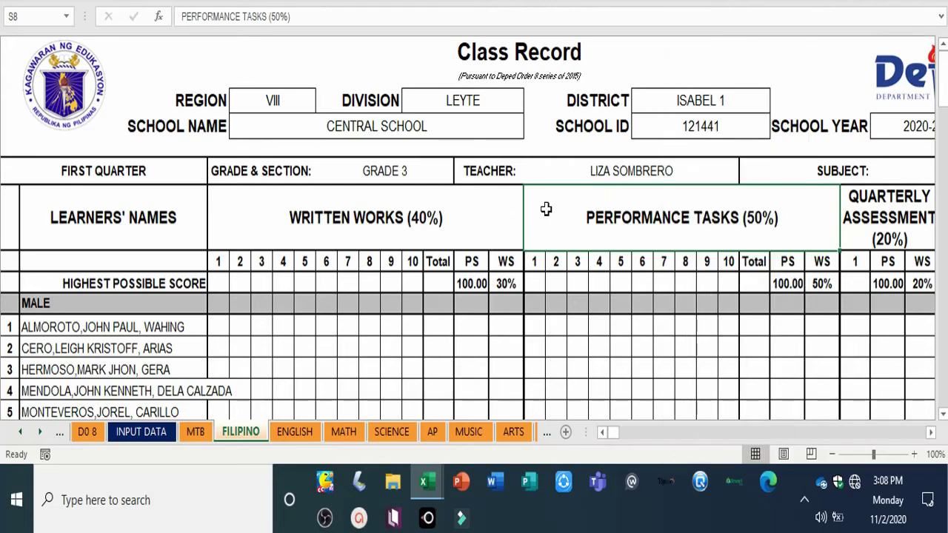
left_click(409, 231)
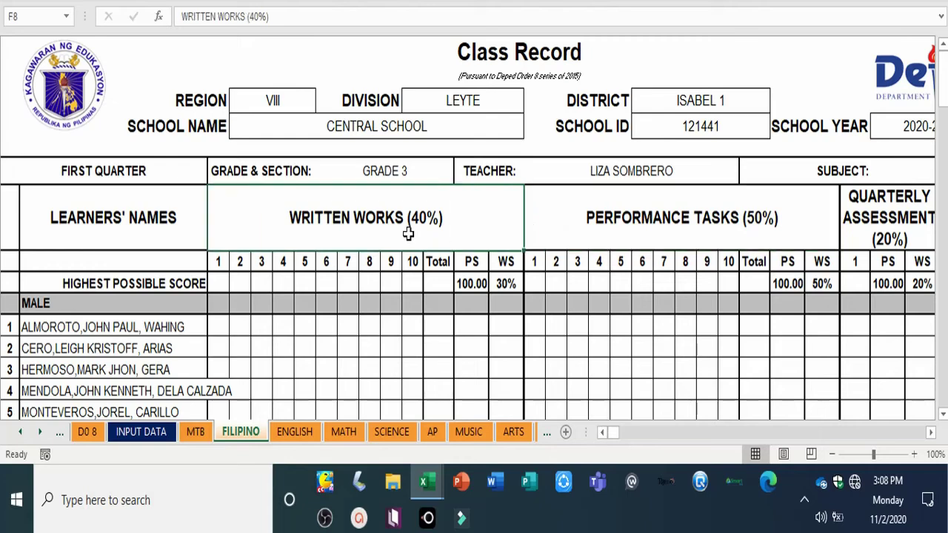
Step: Change FILIPINO's headers to PERFORMANCE TASKS (60%) and QUARTERLY ASSESSMENT (0%)
left_click(624, 226)
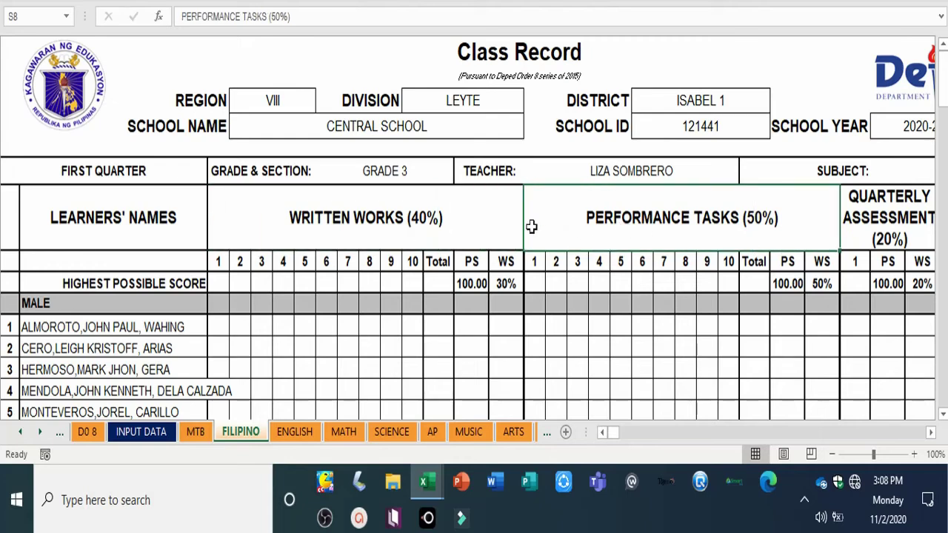
left_click(280, 23)
left_click(279, 16)
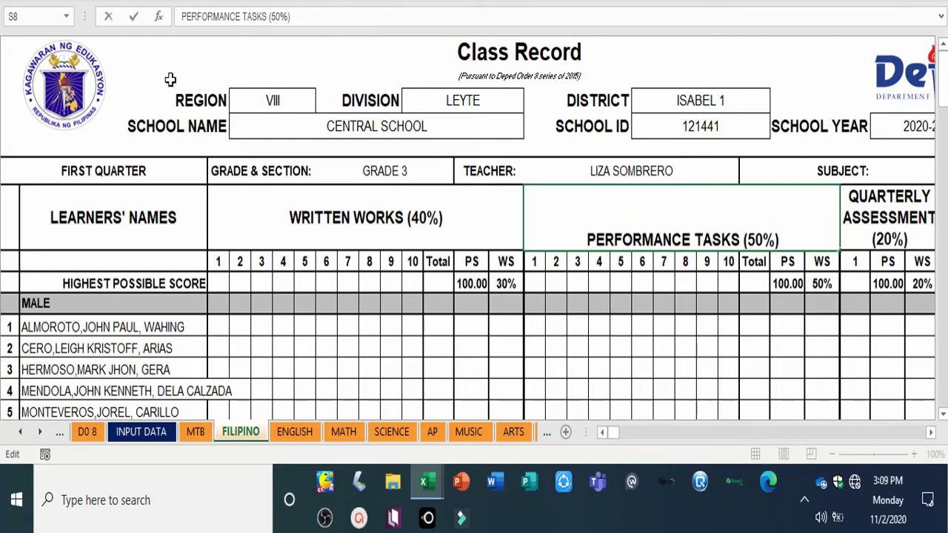
key("BackSpace")
type("6")
key("Return")
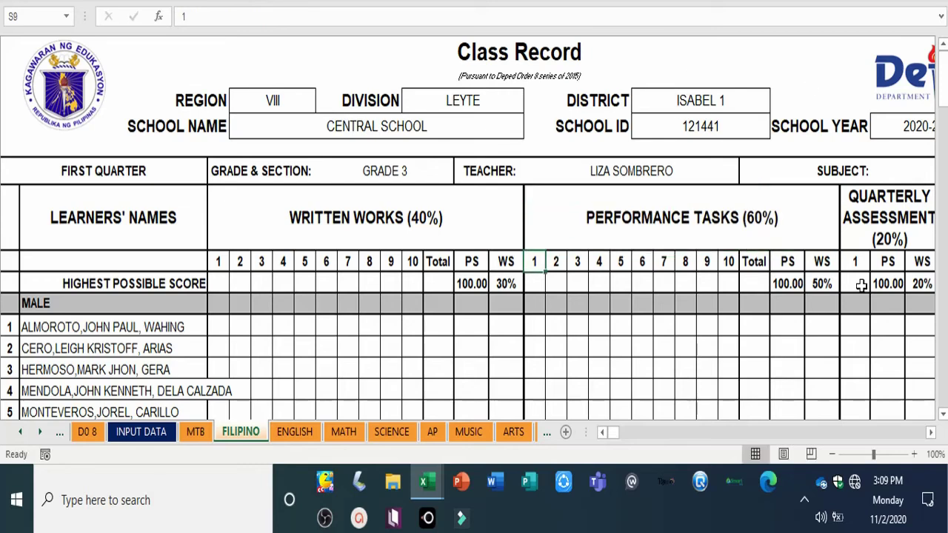
left_click(881, 239)
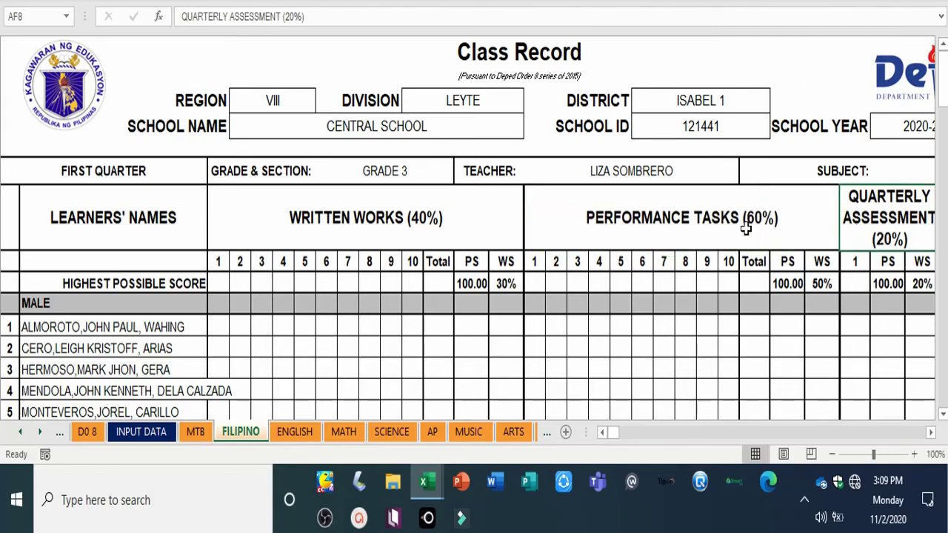
left_click(293, 18)
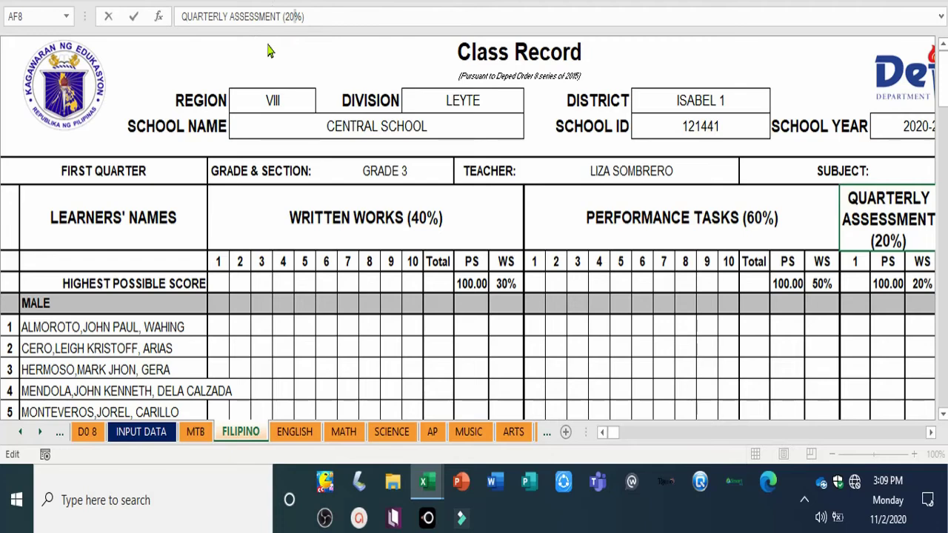
key("BackSpace")
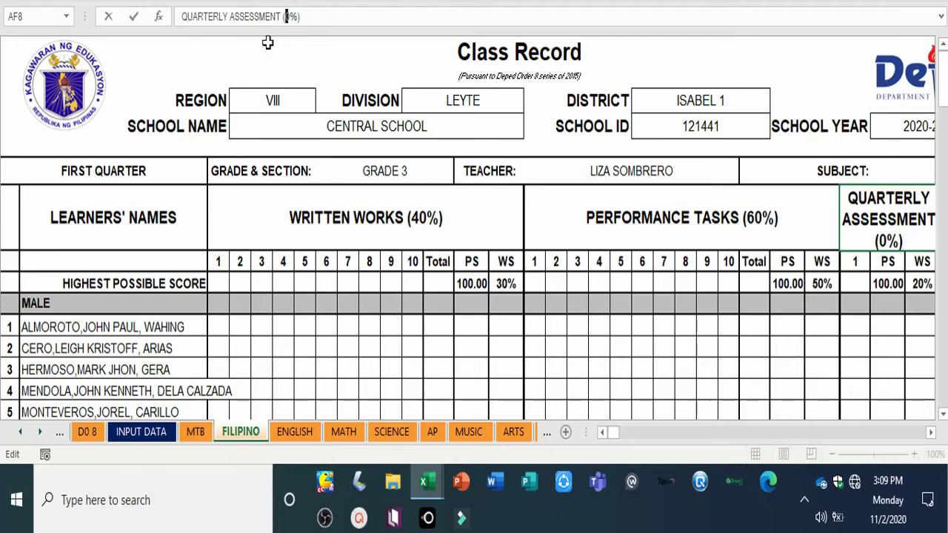
key("Return")
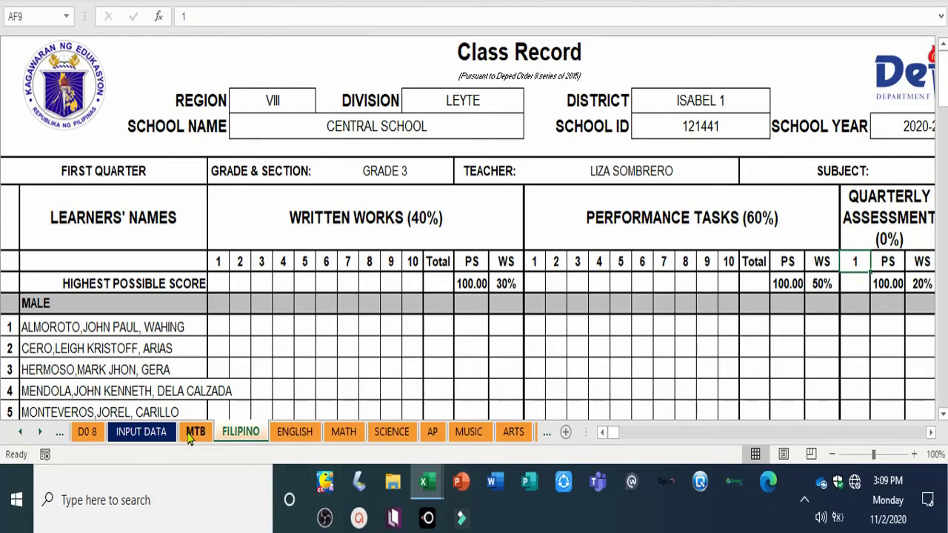
Step: Enter weighted scores 40, 60 and 0 in R10, AE10 and AH10
left_click(511, 286)
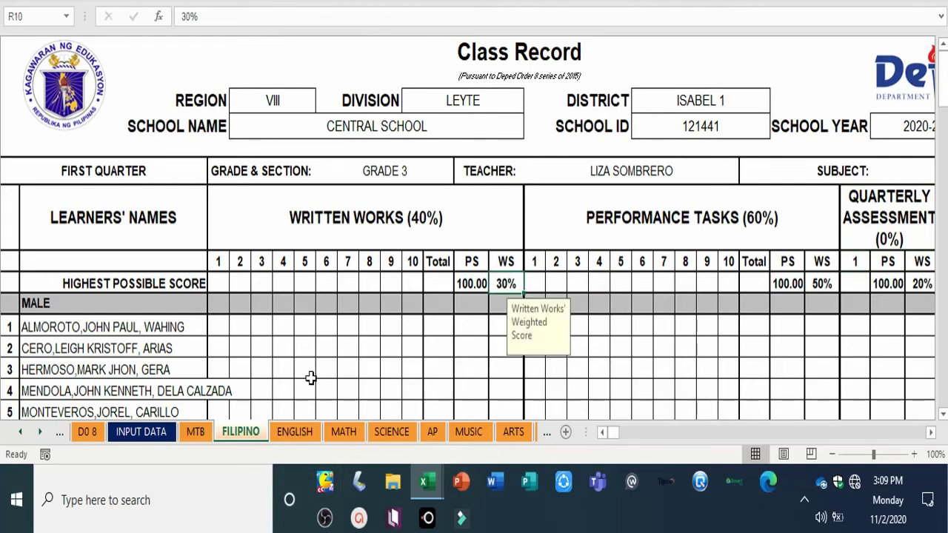
type("40")
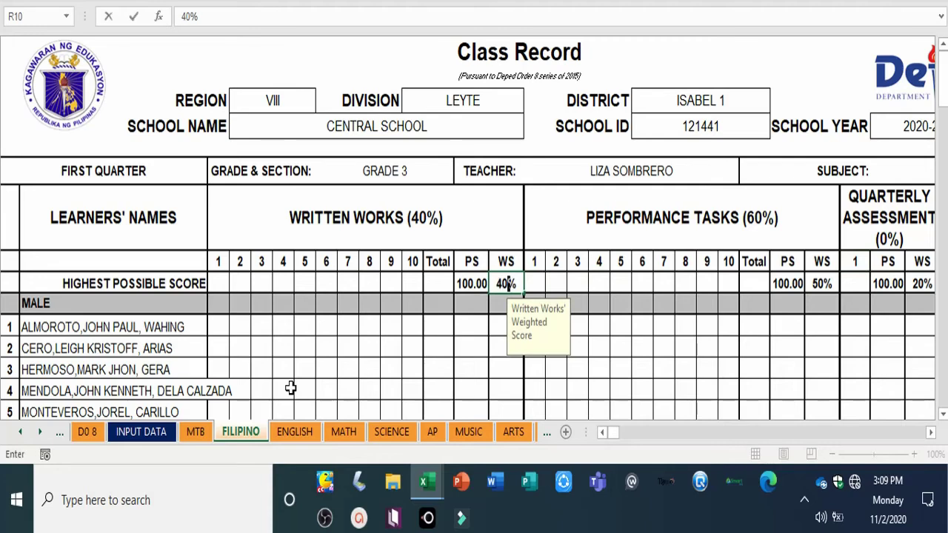
left_click(822, 285)
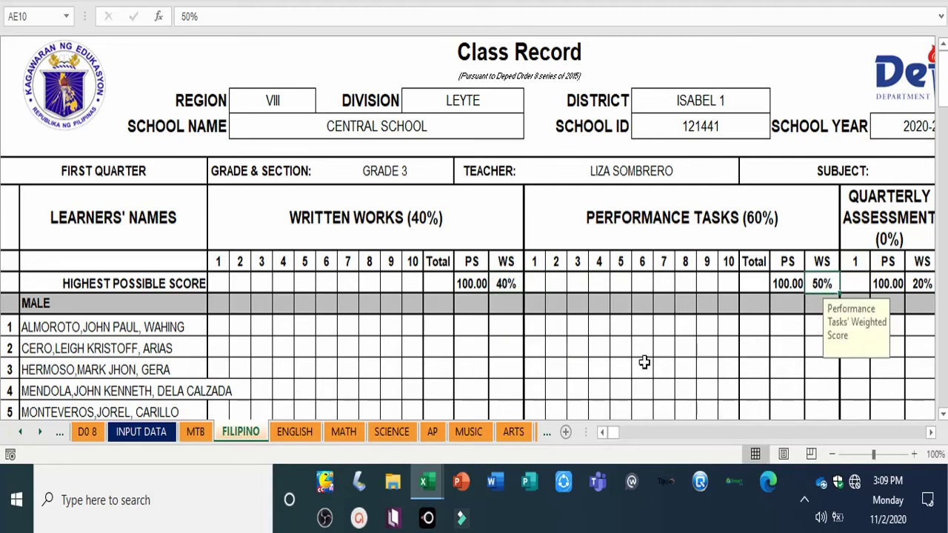
type("60")
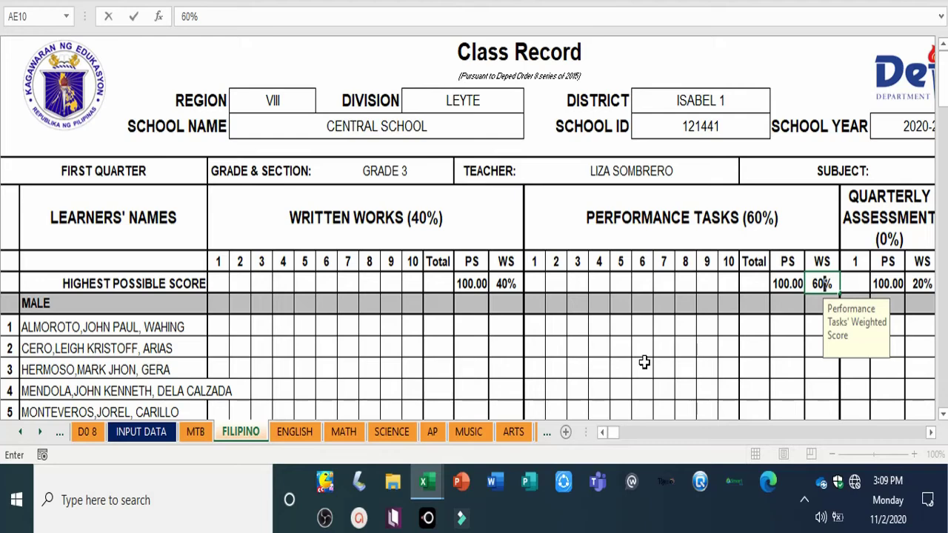
left_click(924, 283)
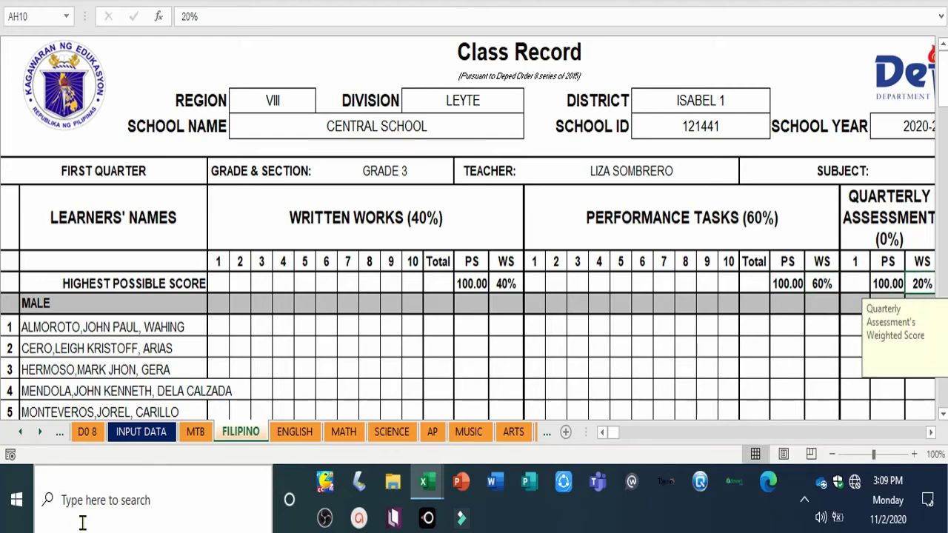
type("0")
key("Return")
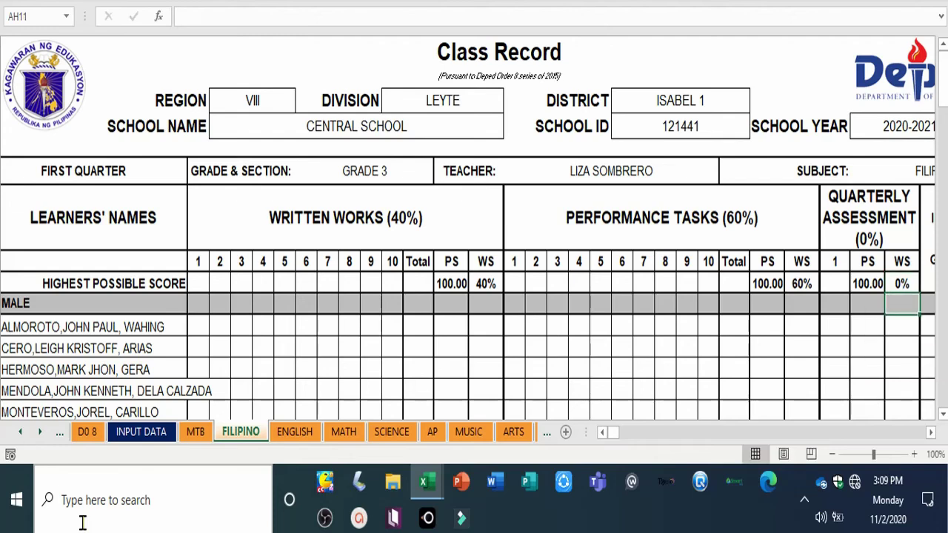
left_click(292, 436)
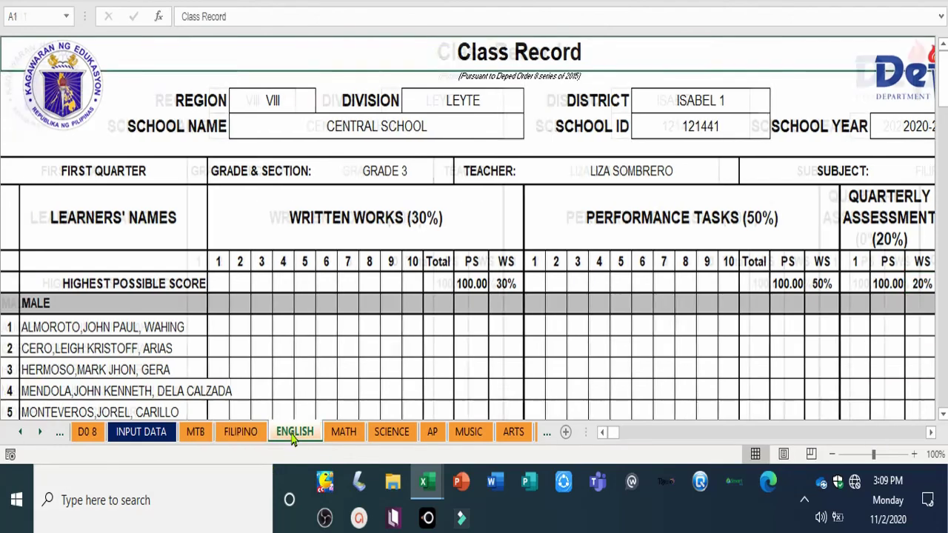
Step: Change ENGLISH's header to WRITTEN WORKS (40%)
left_click(365, 216)
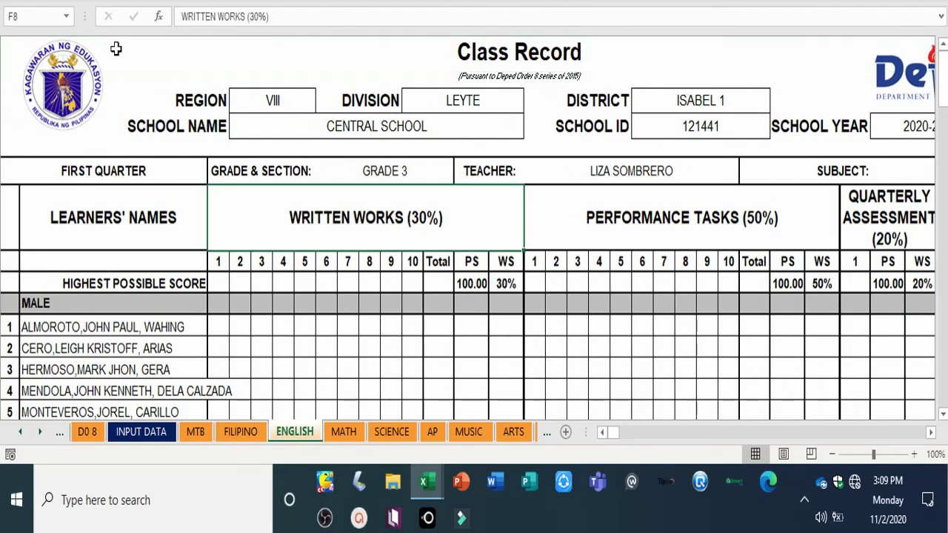
left_click(253, 16)
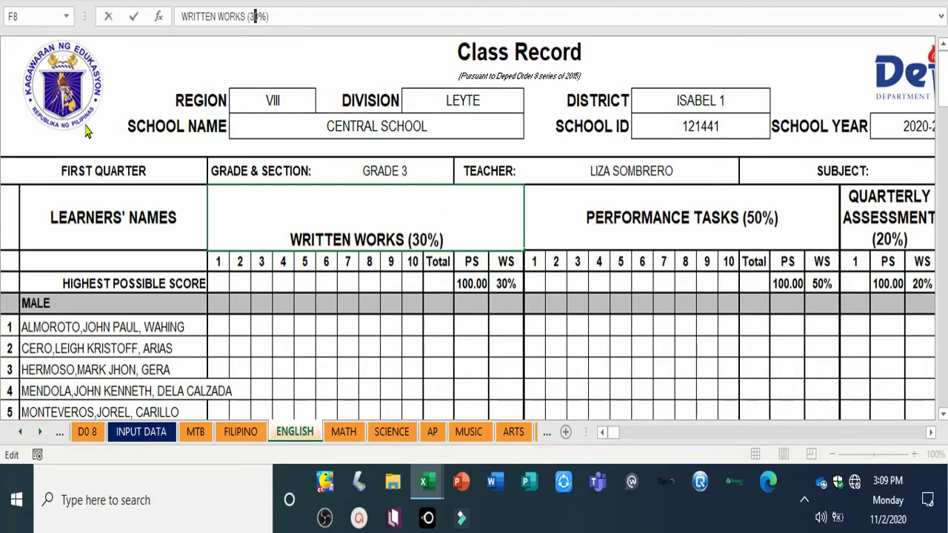
key("BackSpace")
type("4")
key("Return")
Step: Change the Performance Tasks header to PERFORMANCE TASKS (60%), removing a stray 5
left_click(633, 222)
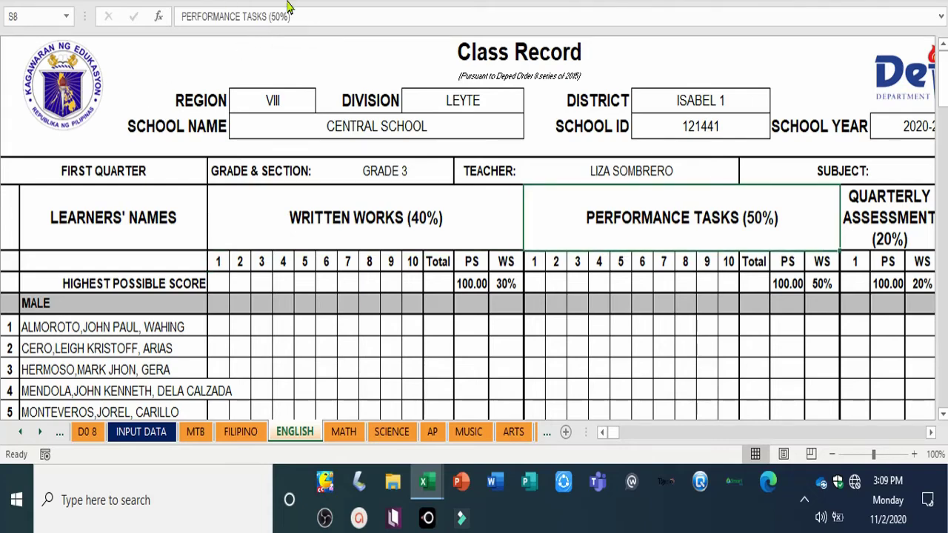
left_click(271, 15)
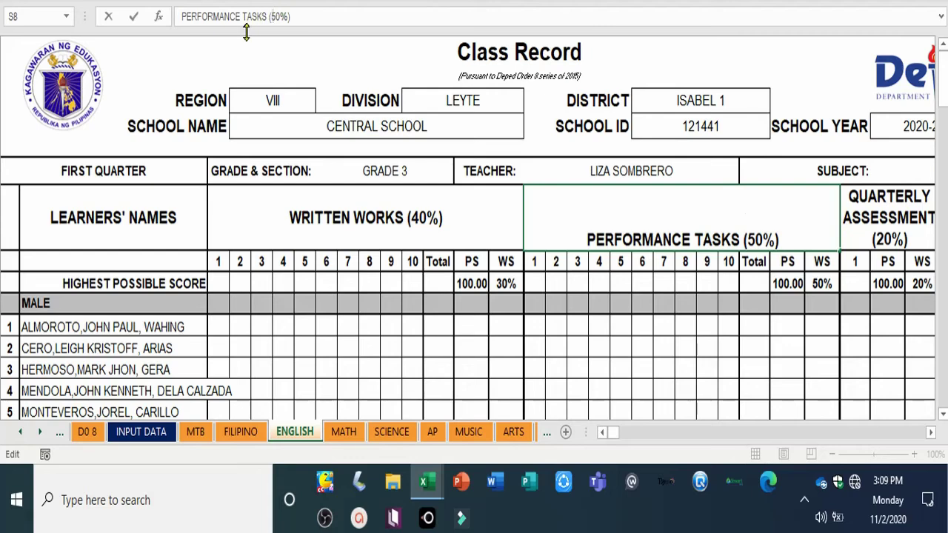
type("6")
key("Return")
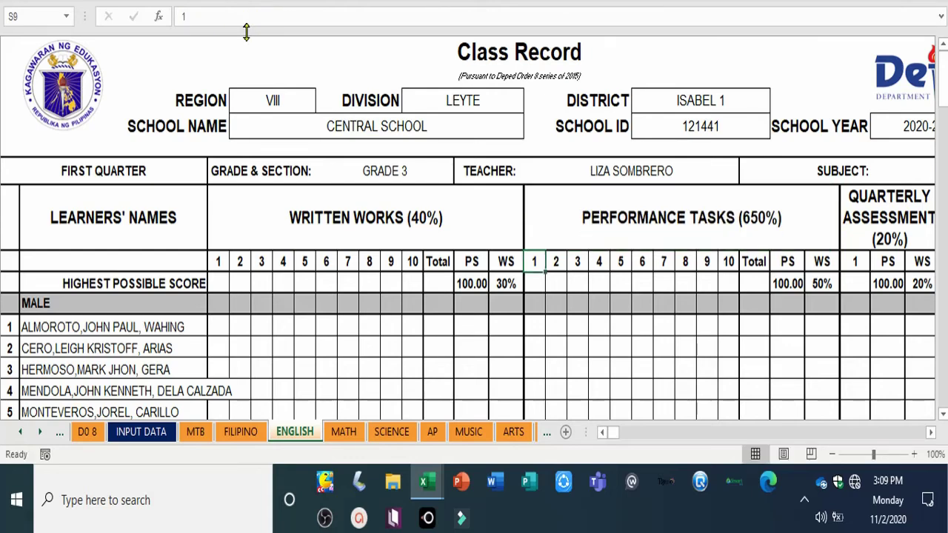
left_click(592, 212)
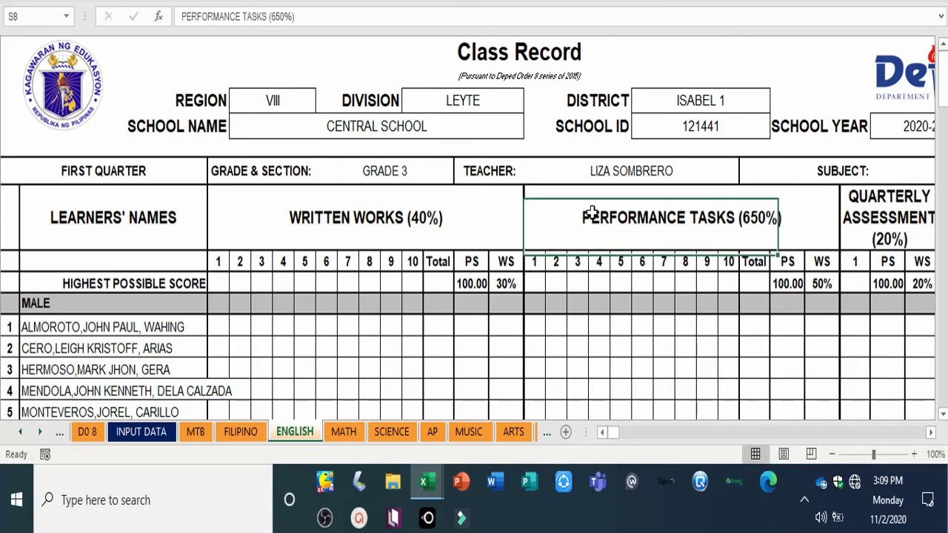
left_click(280, 16)
key("BackSpace")
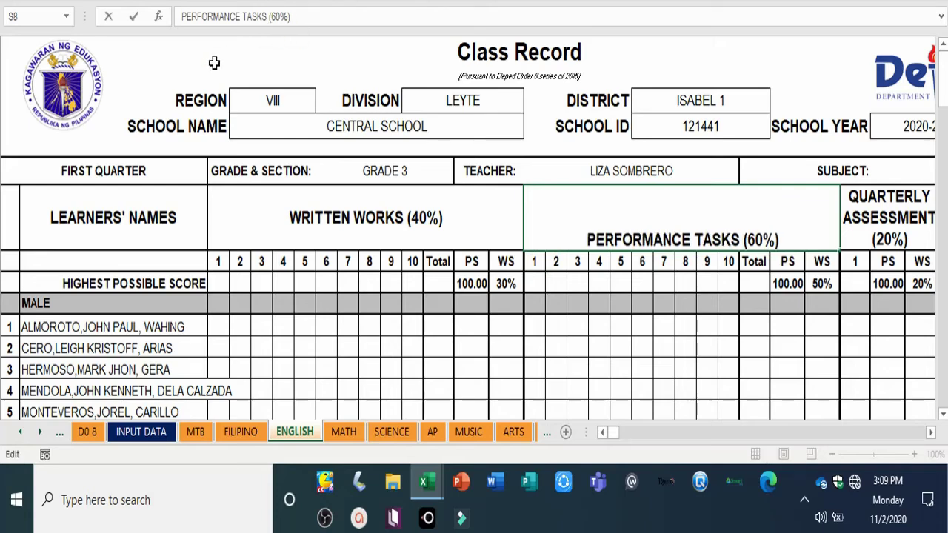
key("Return")
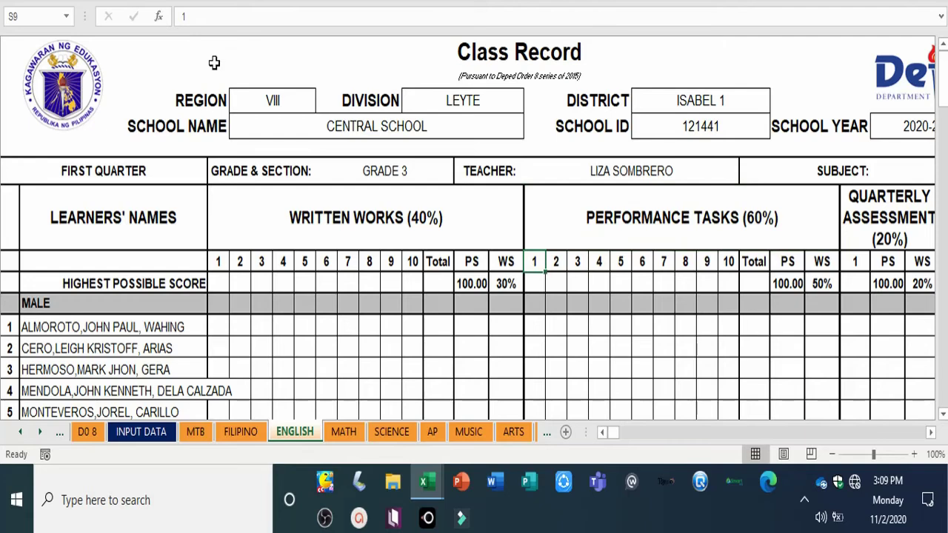
Step: Enter weighted scores 40, 60 and 0 in R10, AE10 and AH10
left_click(517, 285)
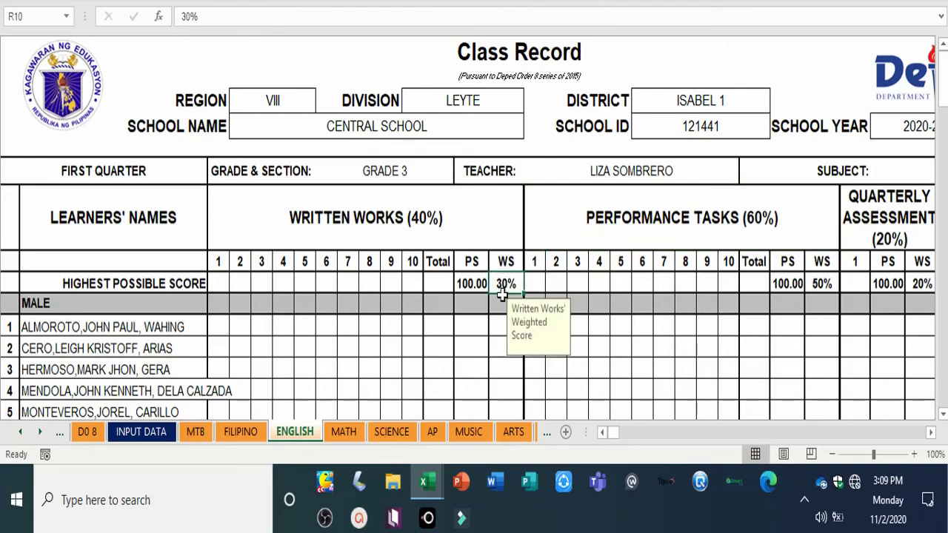
type("40")
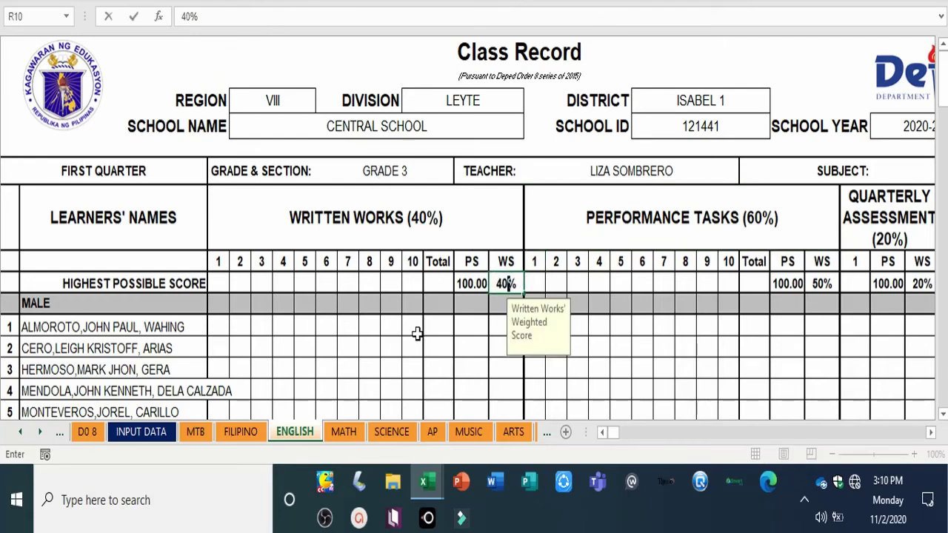
left_click(826, 286)
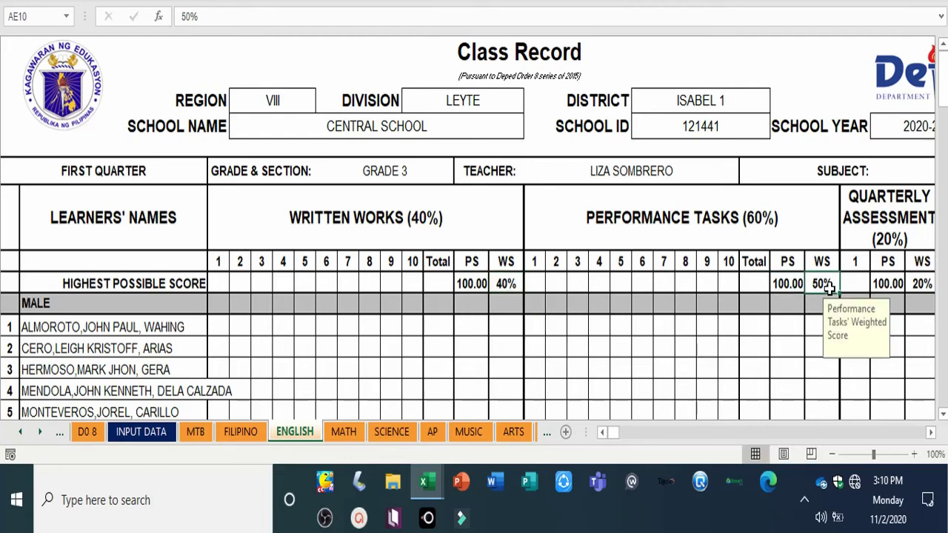
type("60")
key("Return")
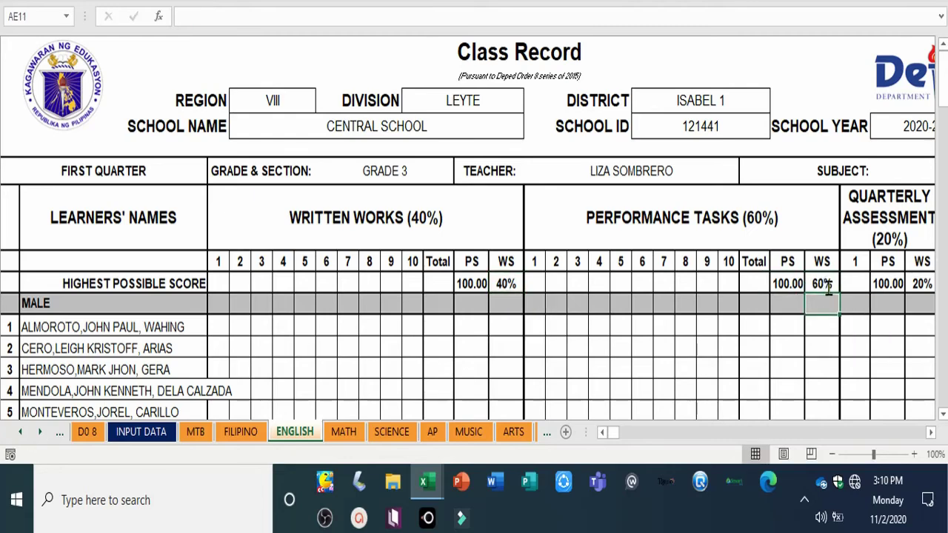
left_click(925, 282)
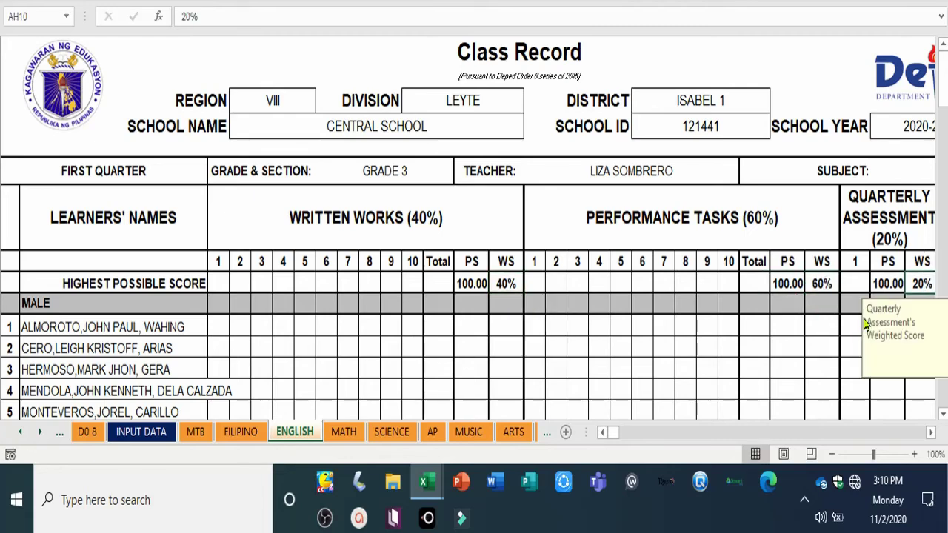
type("0")
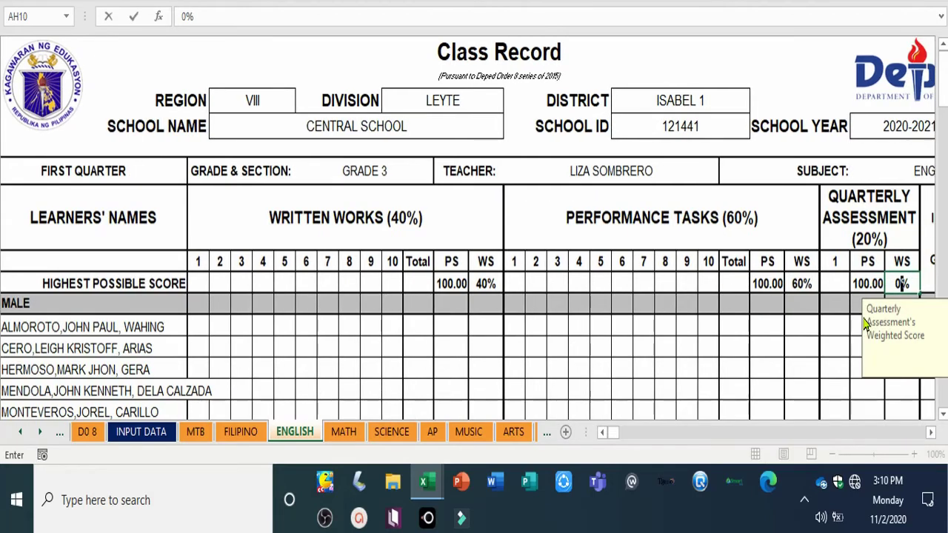
key("Return")
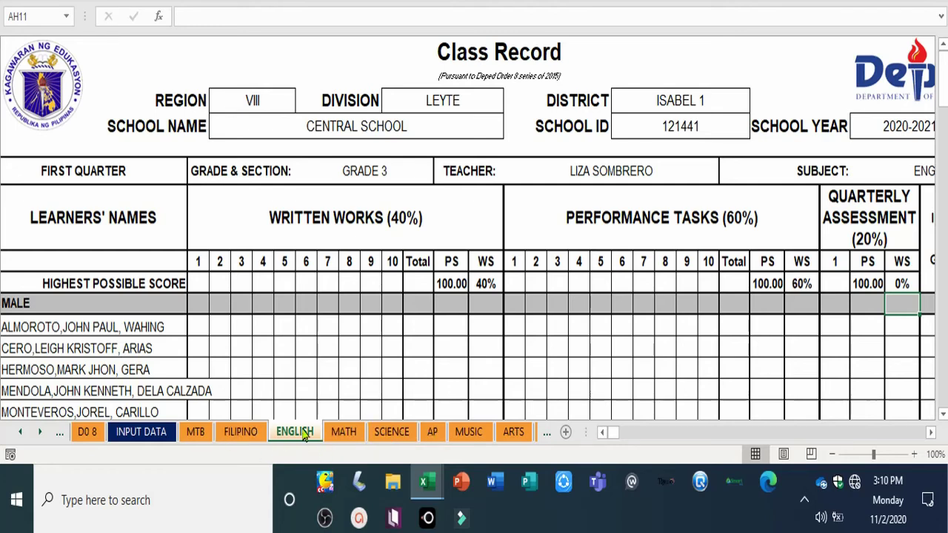
left_click(344, 432)
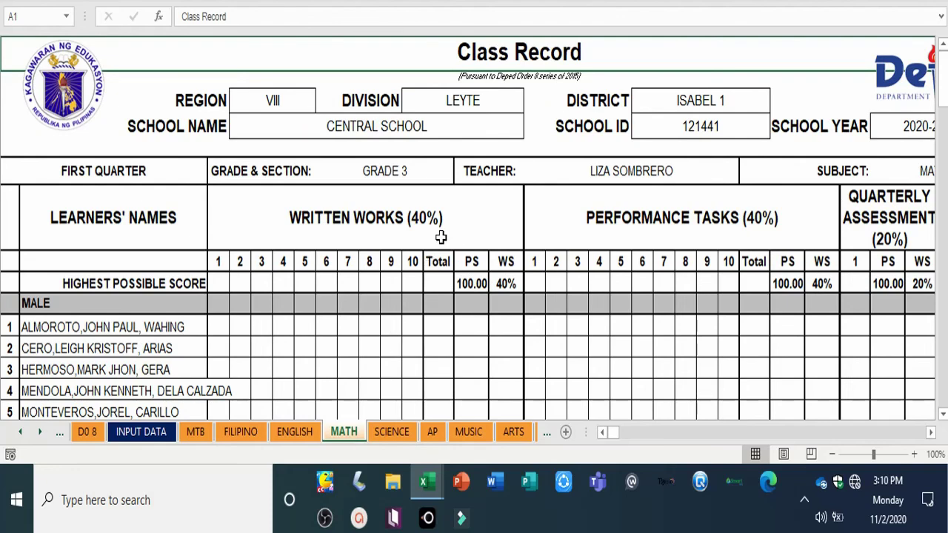
Step: Change MATH's Written Works and Performance Tasks headers from 40% to 50%
left_click(362, 229)
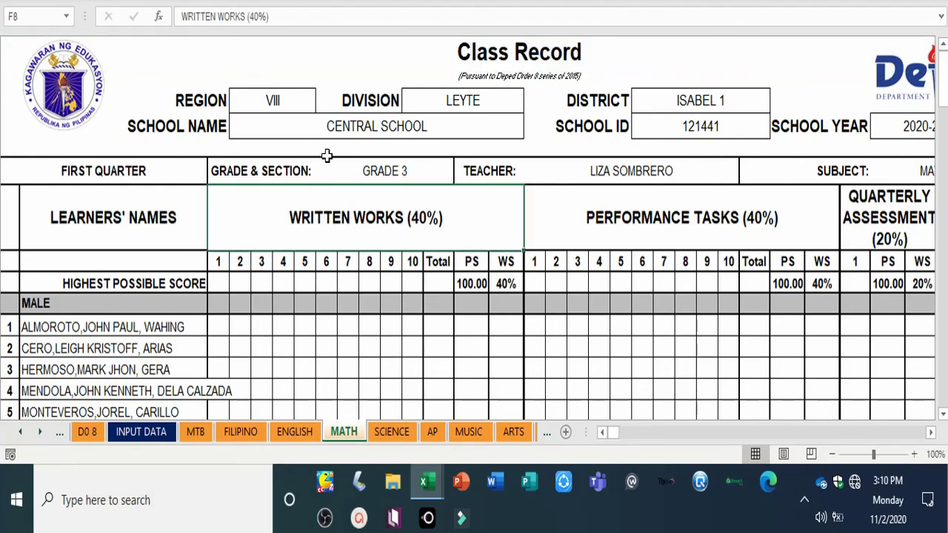
left_click(253, 17)
key("BackSpace")
type("5")
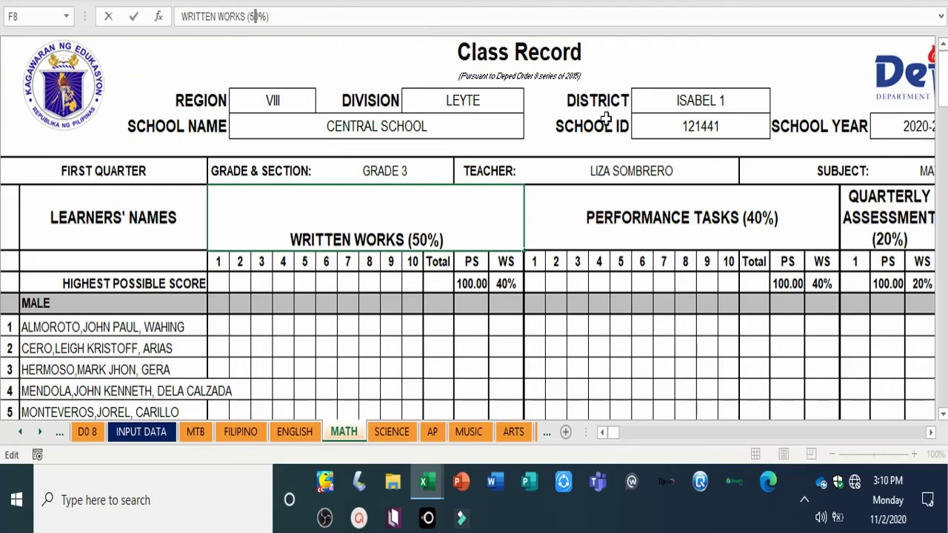
left_click(742, 211)
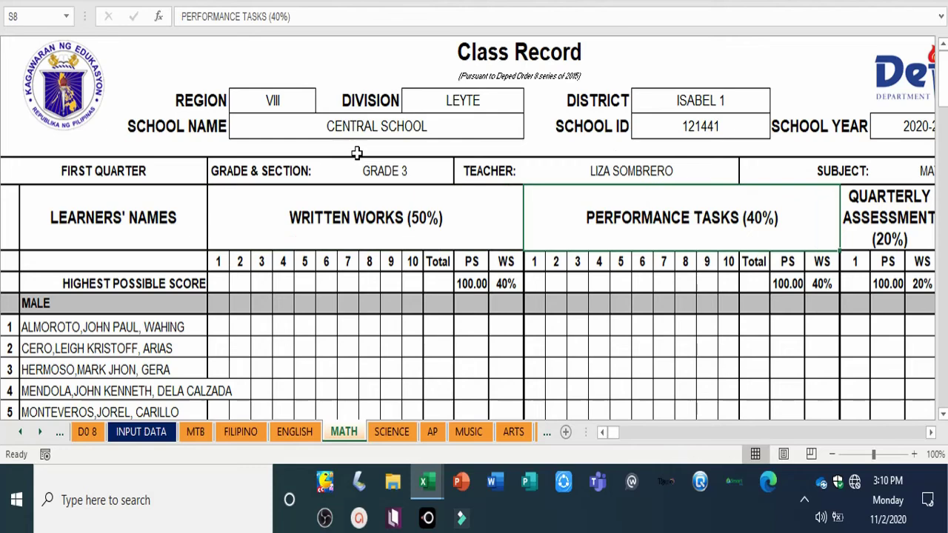
left_click(275, 17)
key("BackSpace")
type("5")
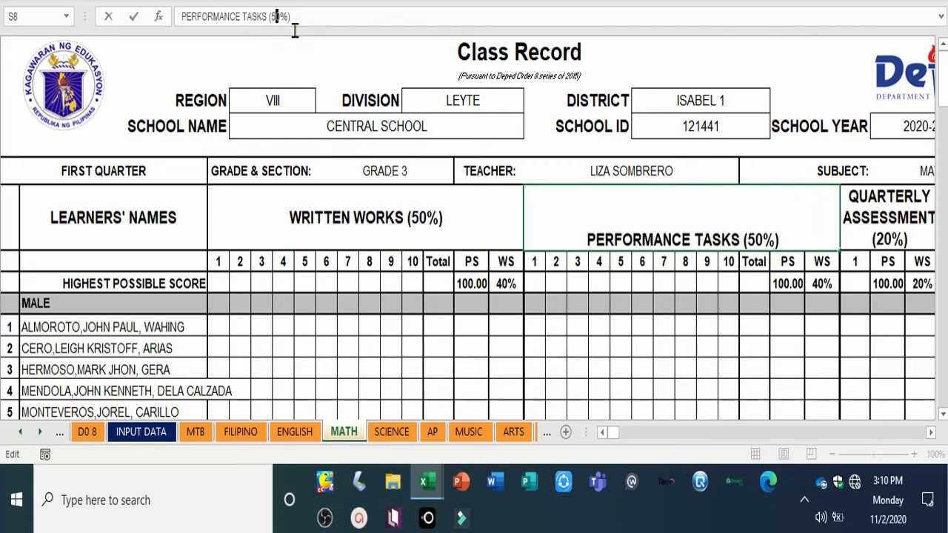
Step: Enter weighted scores 50, 50 and 0 in R10, AE10 and AH10
left_click(506, 282)
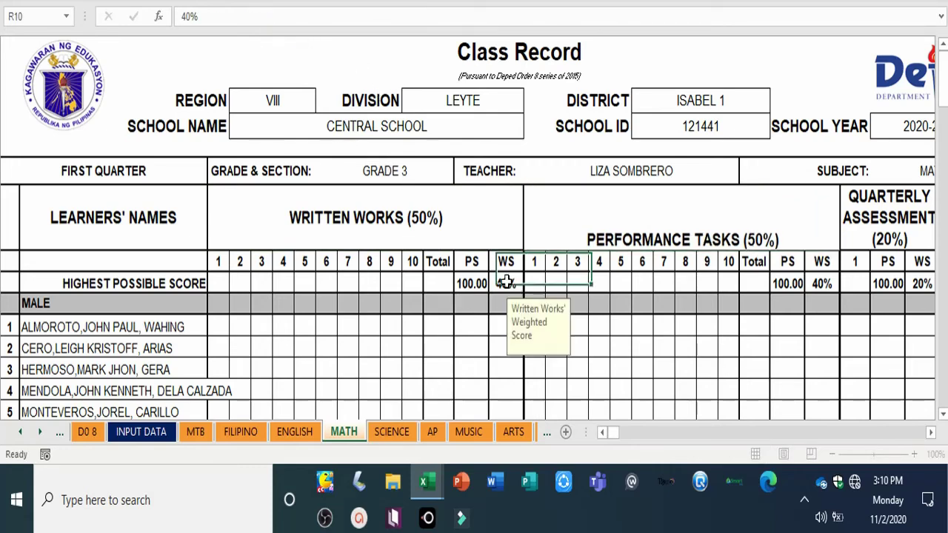
type("50")
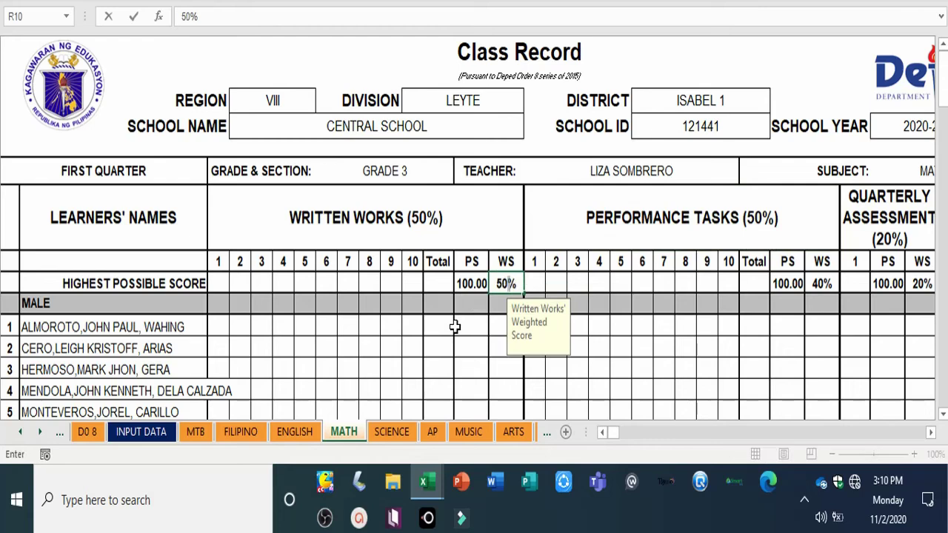
left_click(824, 287)
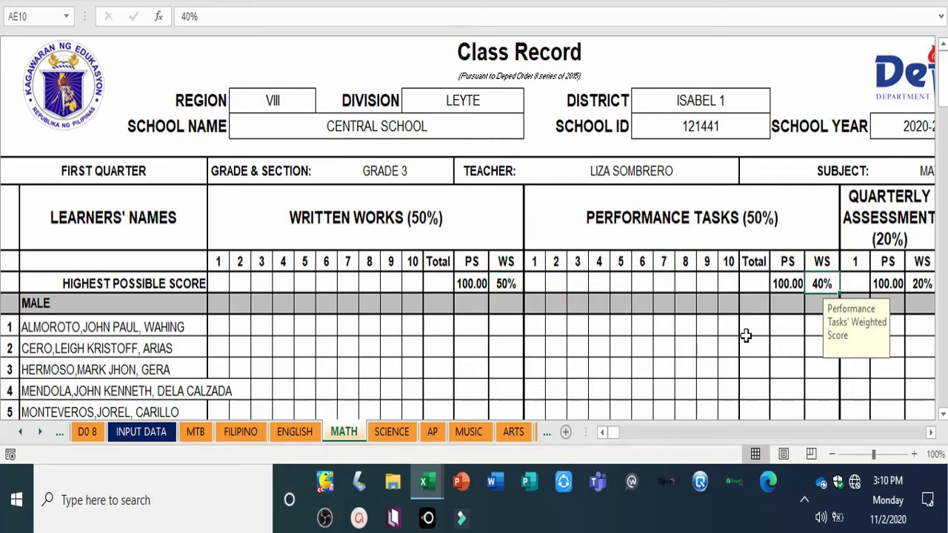
type("50")
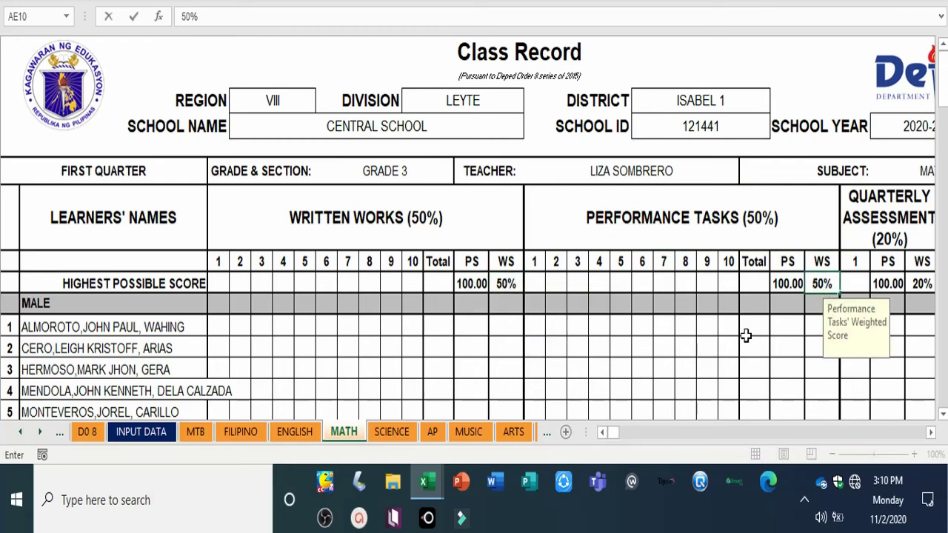
left_click(920, 282)
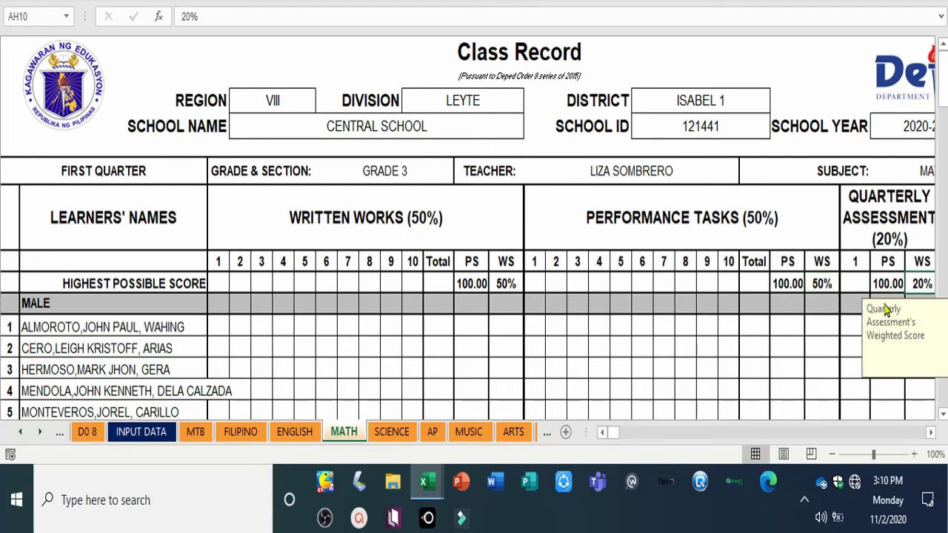
type("0")
left_click(770, 348)
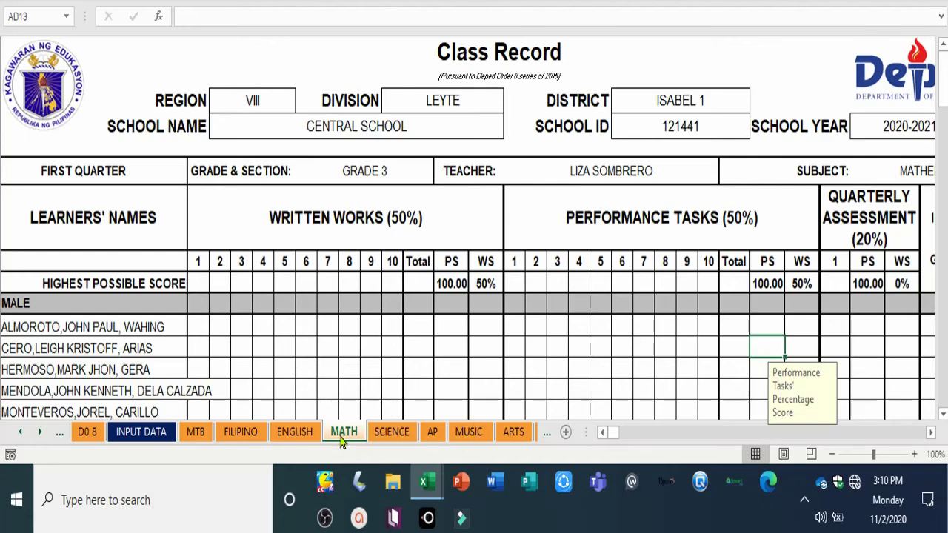
left_click(384, 435)
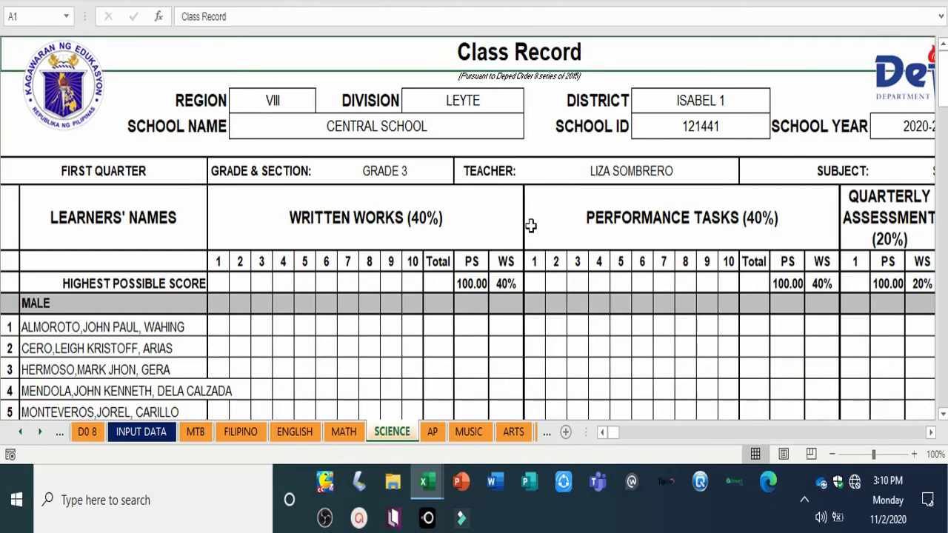
Step: On the MUSIC sheet, change the headers to WRITTEN WORKS (30%) and PERFORMANCE TASKS (70%)
left_click(469, 433)
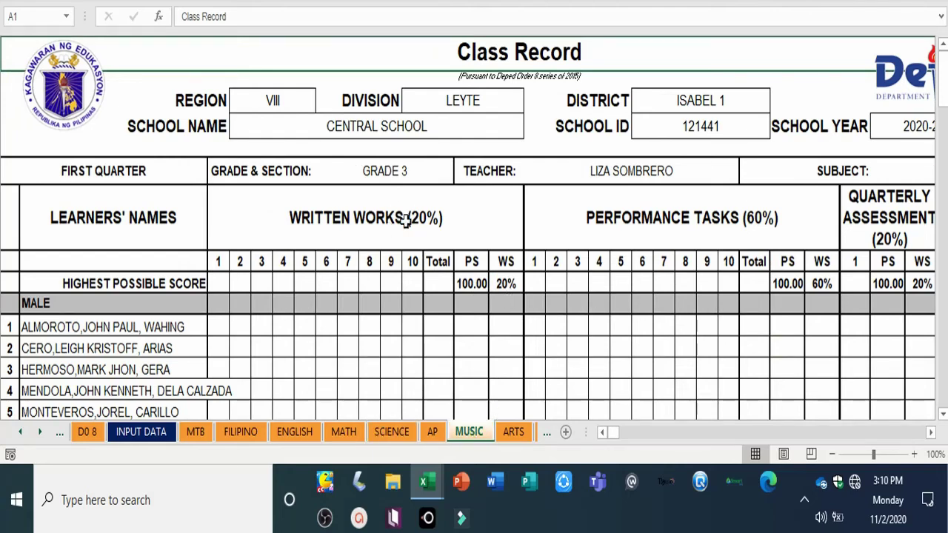
left_click(309, 222)
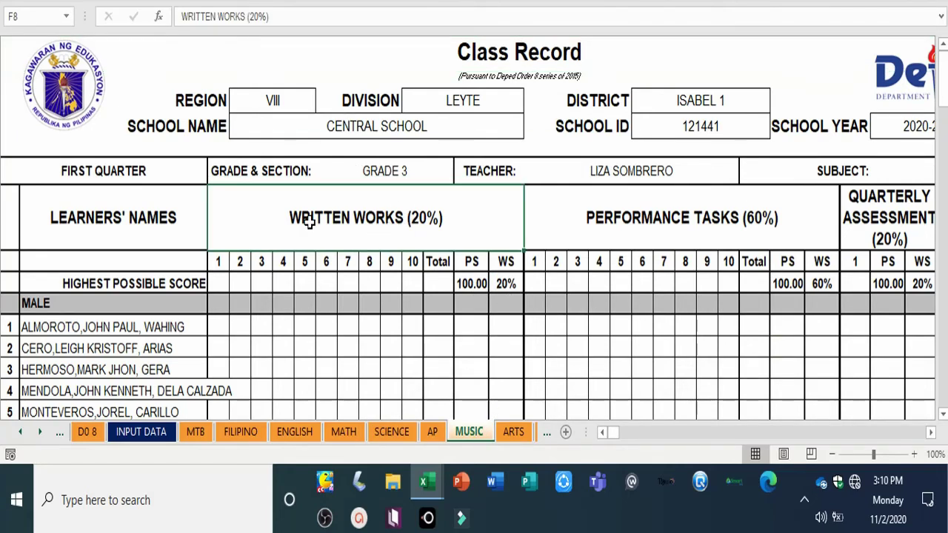
left_click(250, 16)
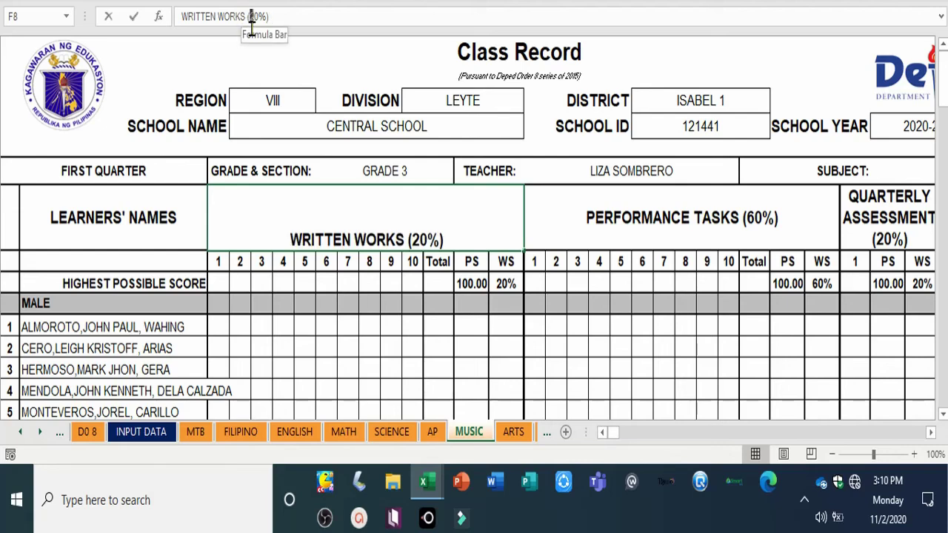
left_click(249, 18)
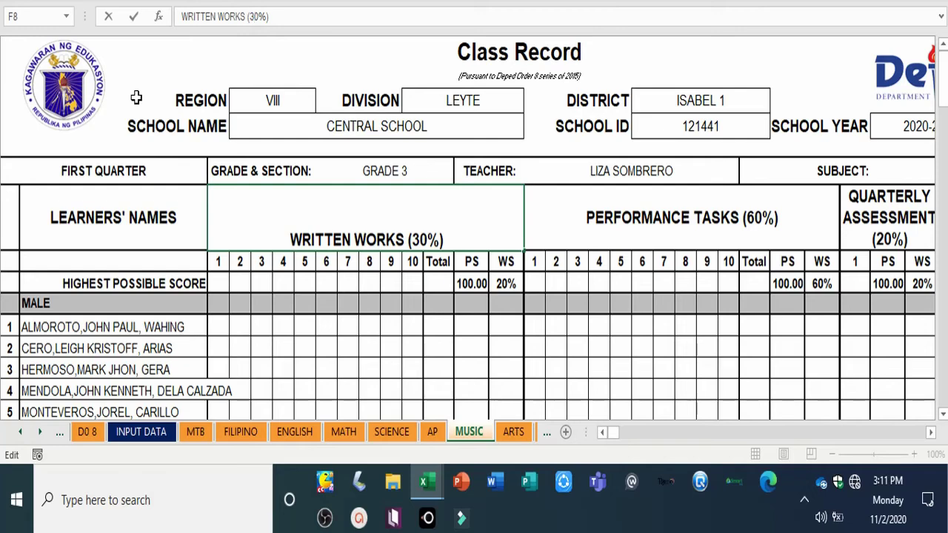
key("Return")
left_click(664, 213)
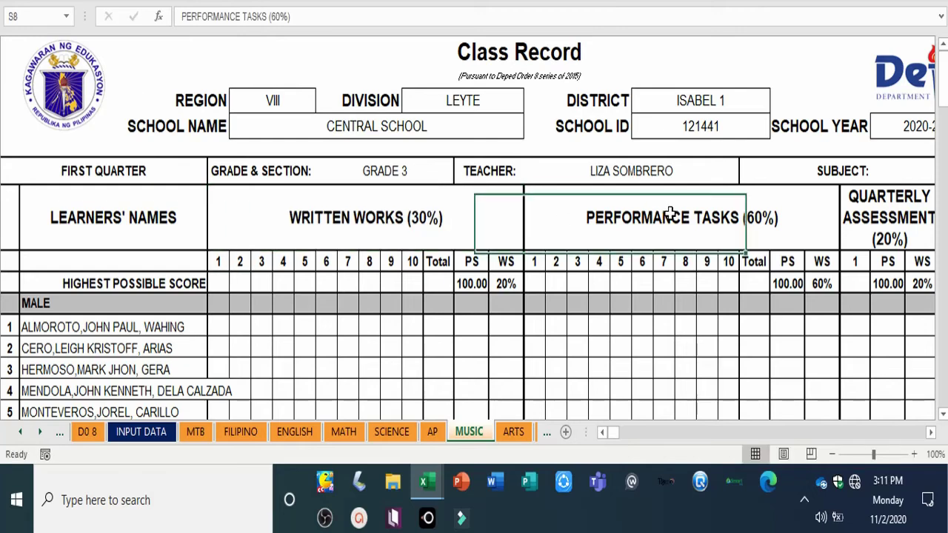
left_click(275, 22)
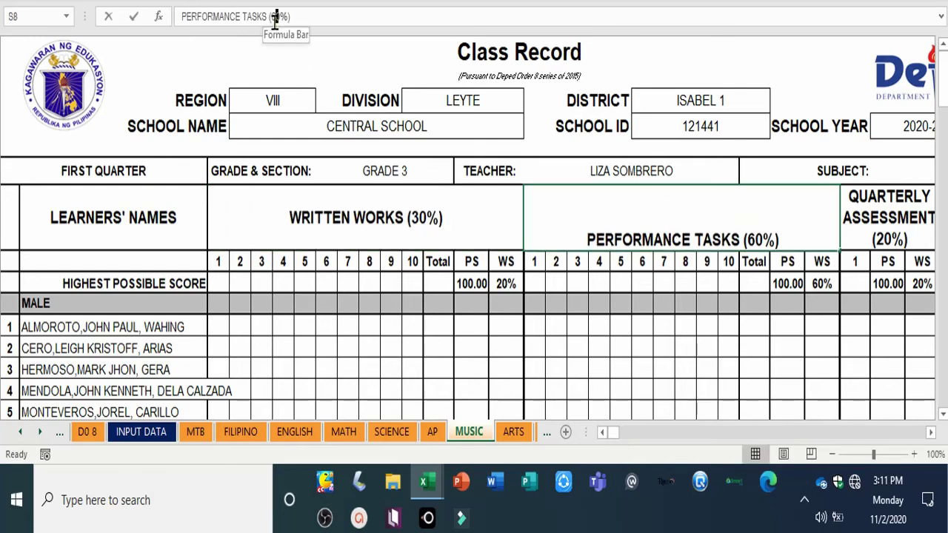
left_click(272, 21)
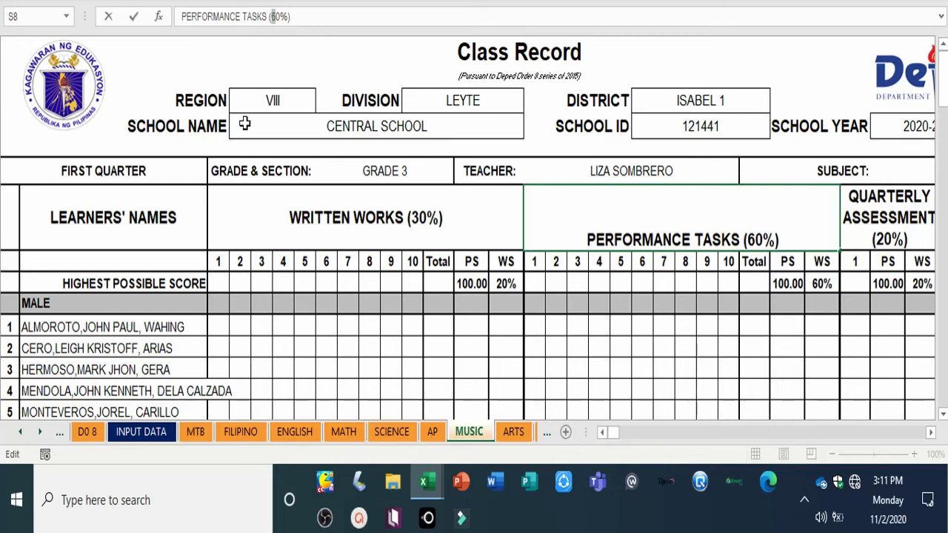
key("Return")
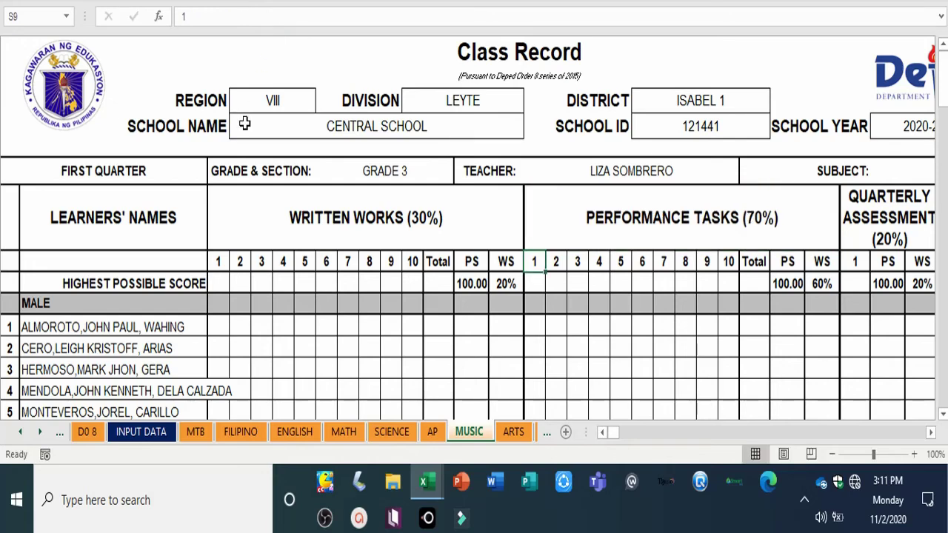
Step: Enter weights of 30% written works, 70% performance tasks and 0% quarterly assessment
left_click(497, 286)
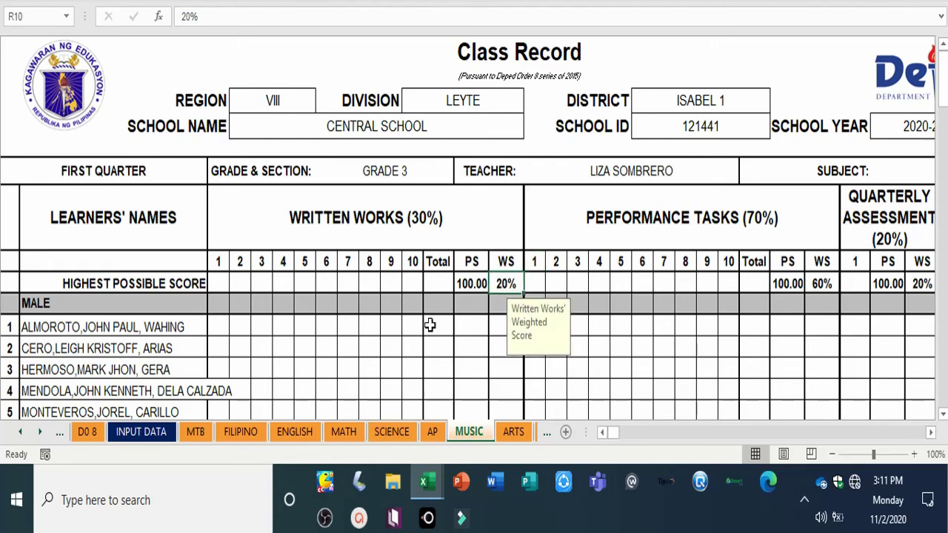
type("30")
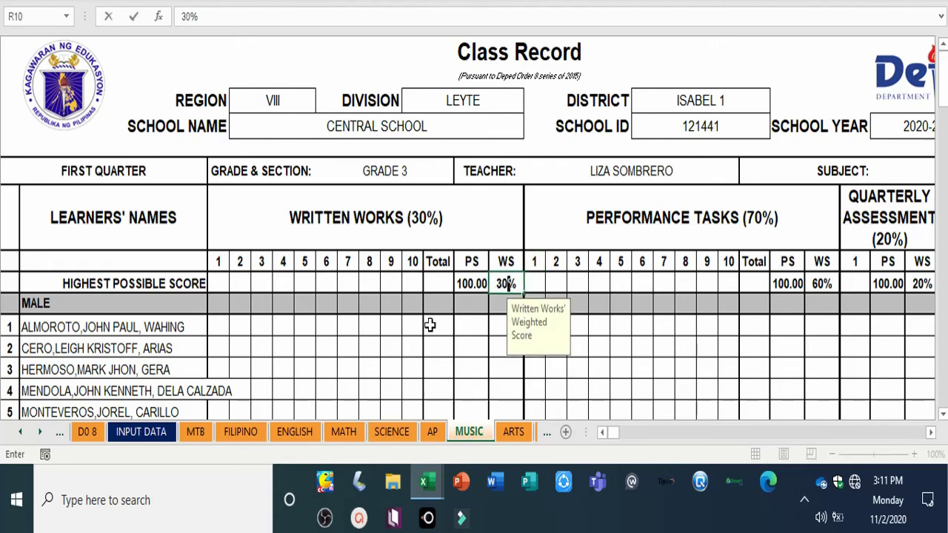
key("Return")
left_click(820, 286)
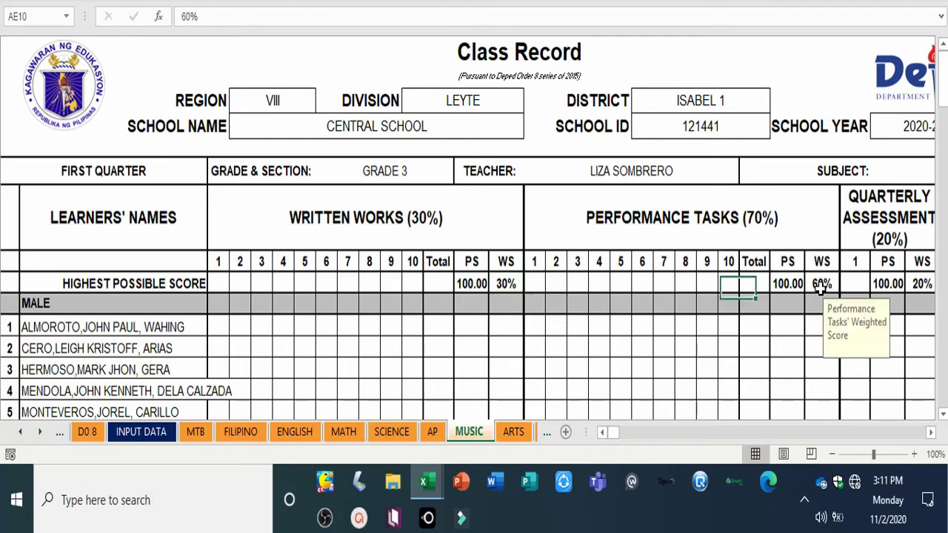
type("70")
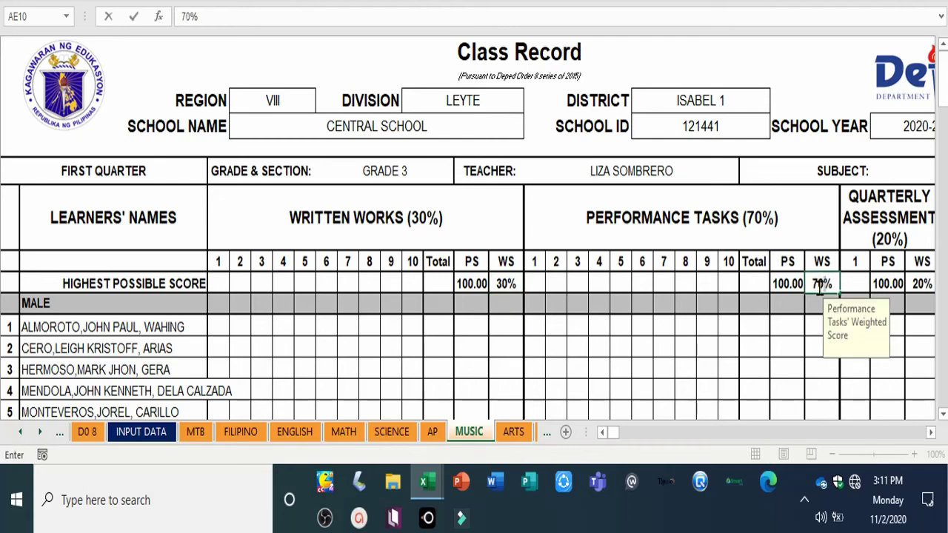
left_click(925, 282)
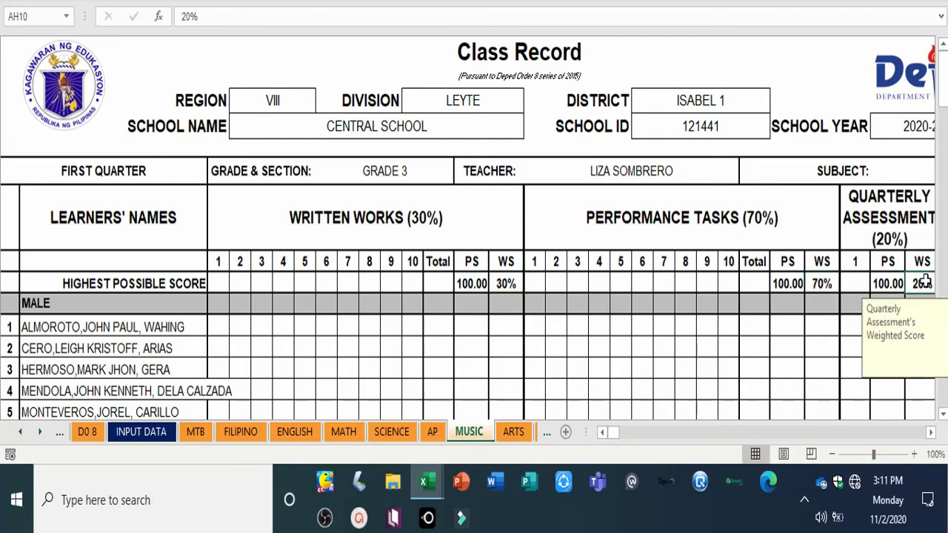
type("0")
key("Return")
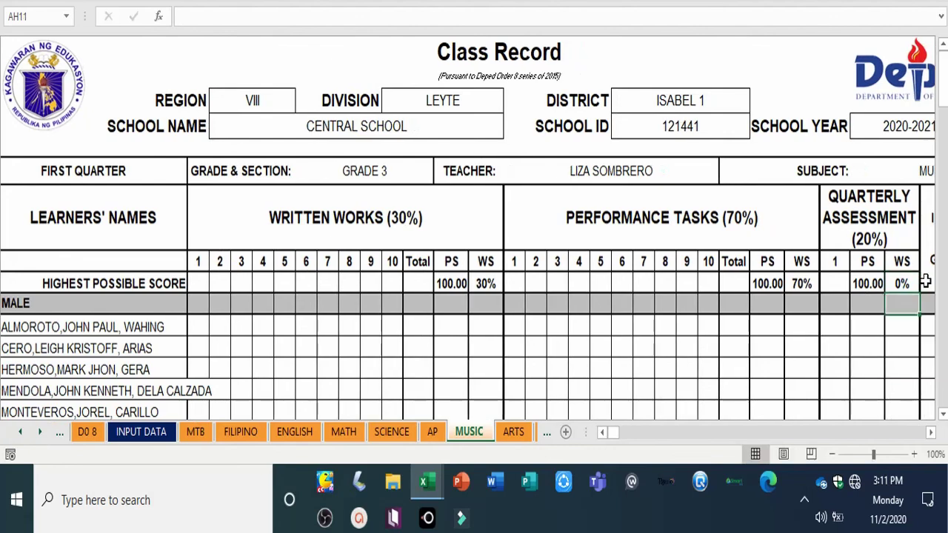
Step: Change the header to QUARTERLY ASSESSMENT (0%), then return to the MTB sheet
left_click(869, 244)
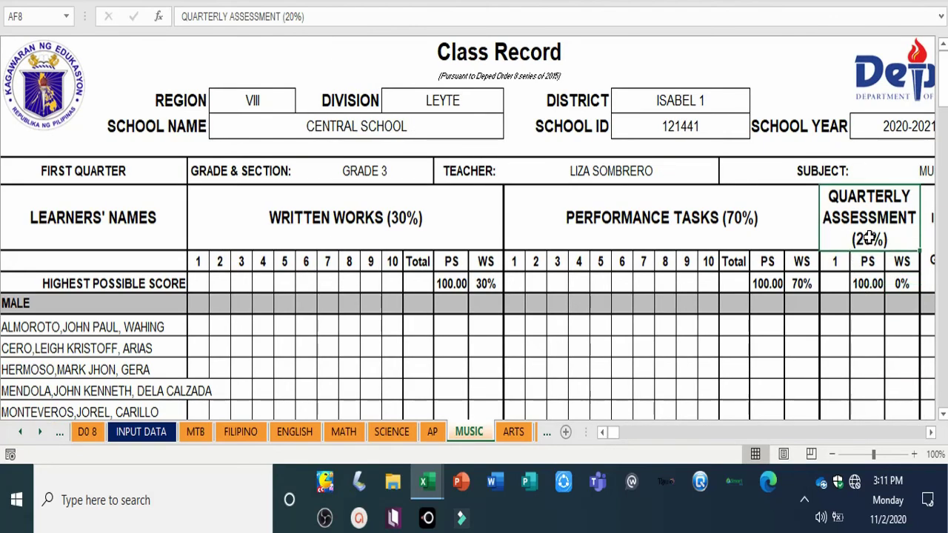
left_click(290, 17)
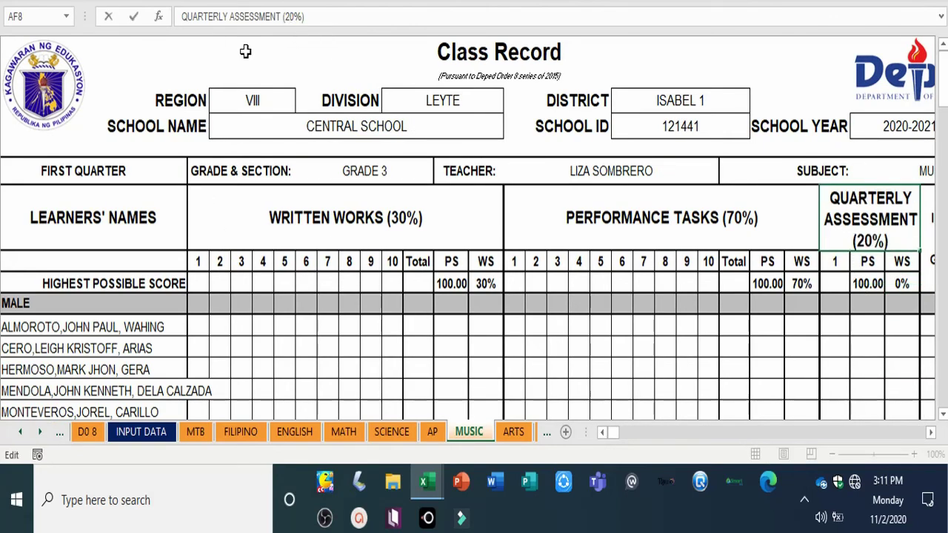
key("BackSpace")
key("Return")
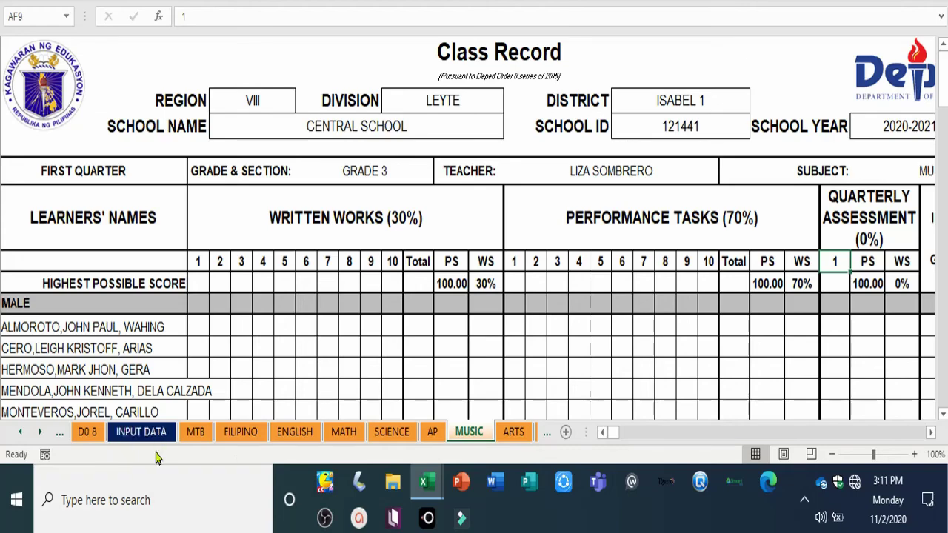
left_click(195, 433)
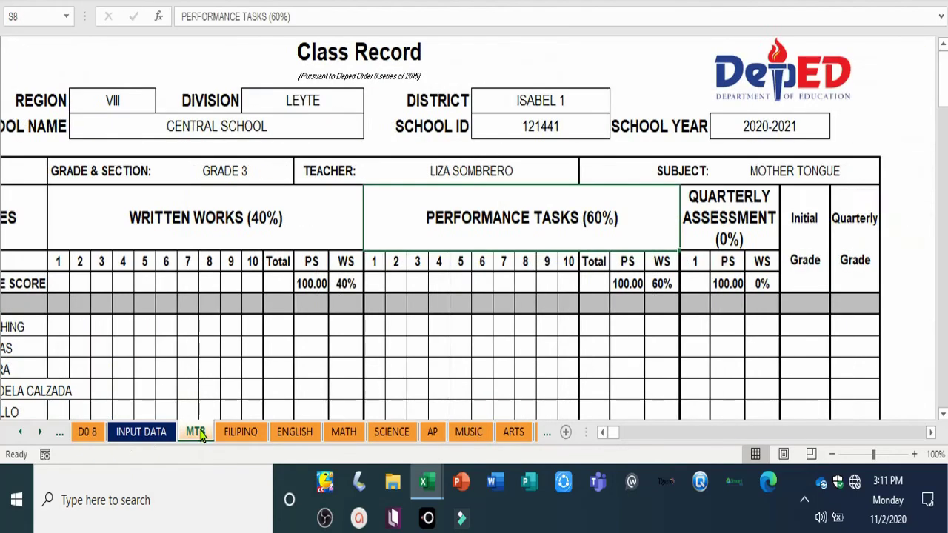
left_click(603, 435)
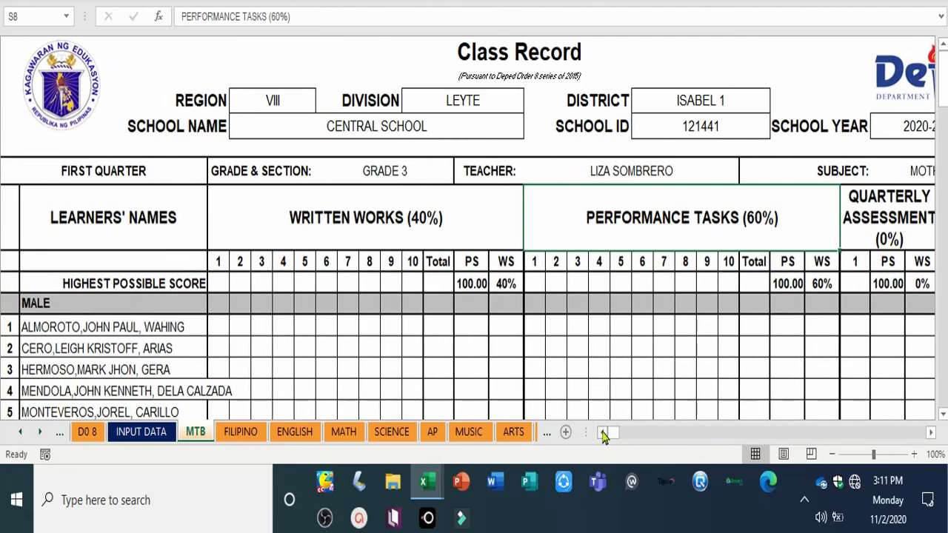
left_click(214, 328)
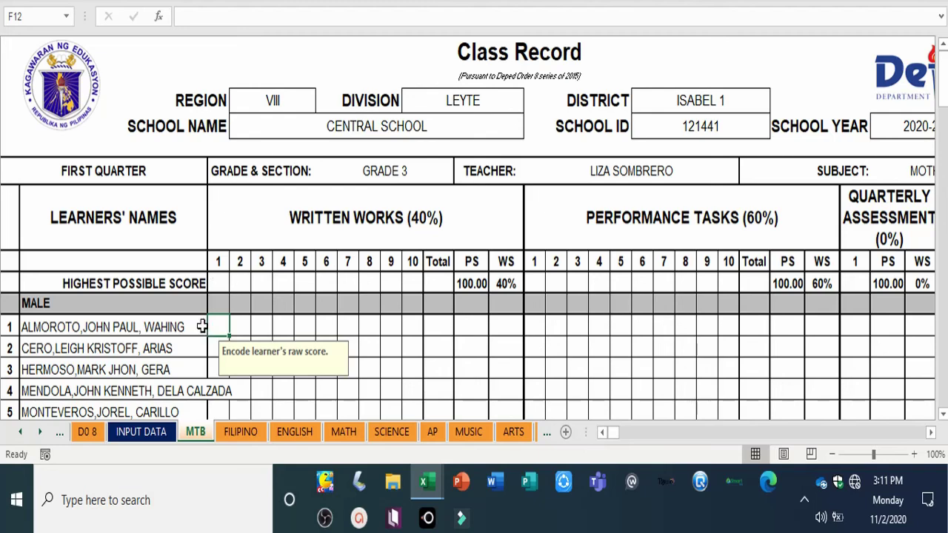
Step: Set the highest possible score of 10 for MTB written works 1–8, fixing the mistyped entry
left_click(217, 284)
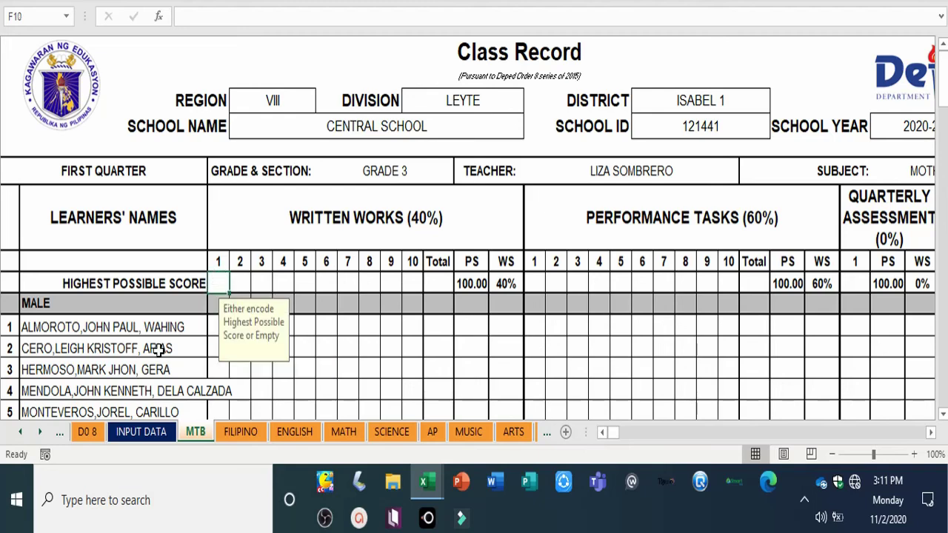
type("1")
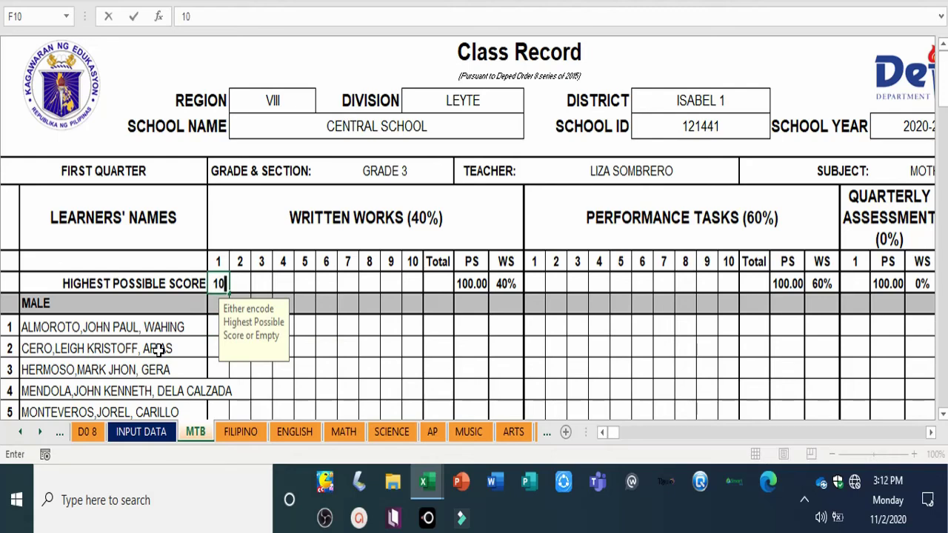
type("0")
key("Tab")
type("10")
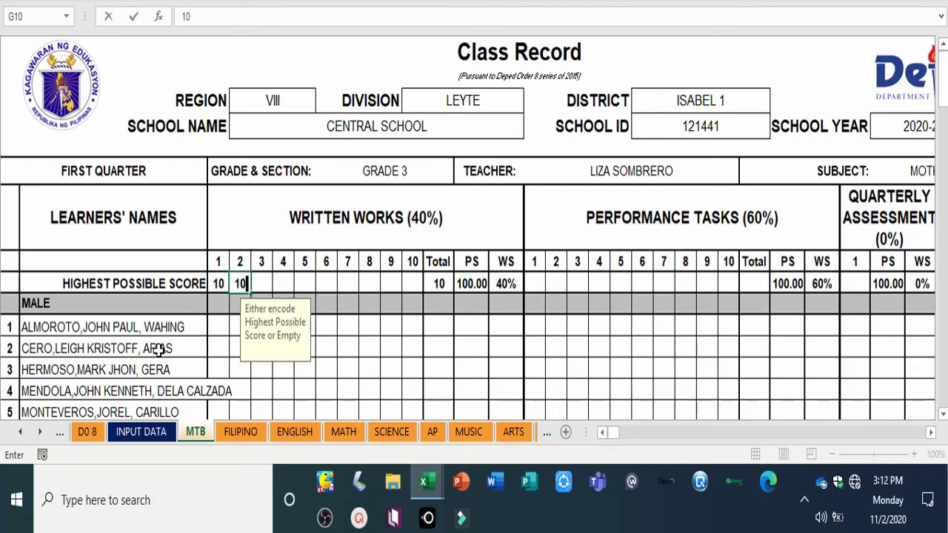
key("Tab")
type("10")
key("Tab")
type("10")
key("Tab")
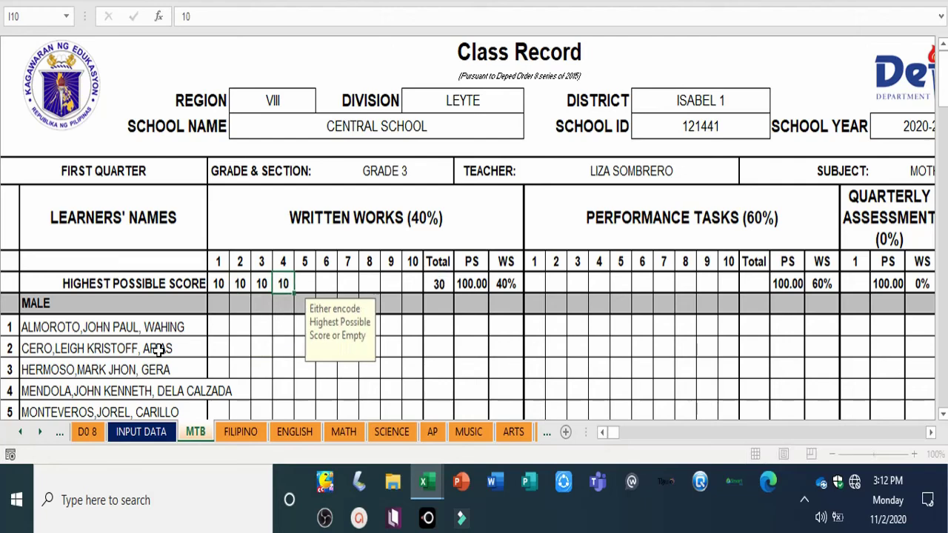
type("10")
key("Tab")
type("1")
key("Tab")
type("01")
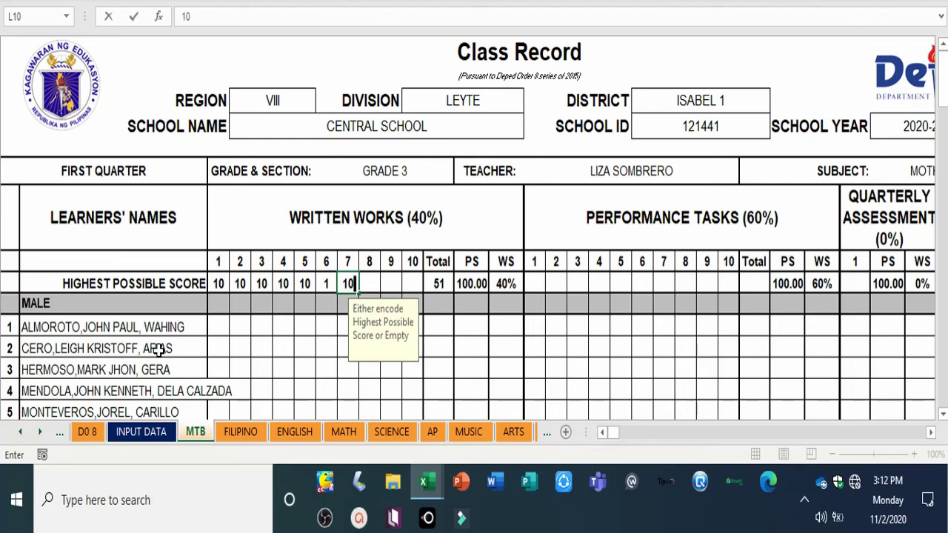
key("shift+Tab")
type("1")
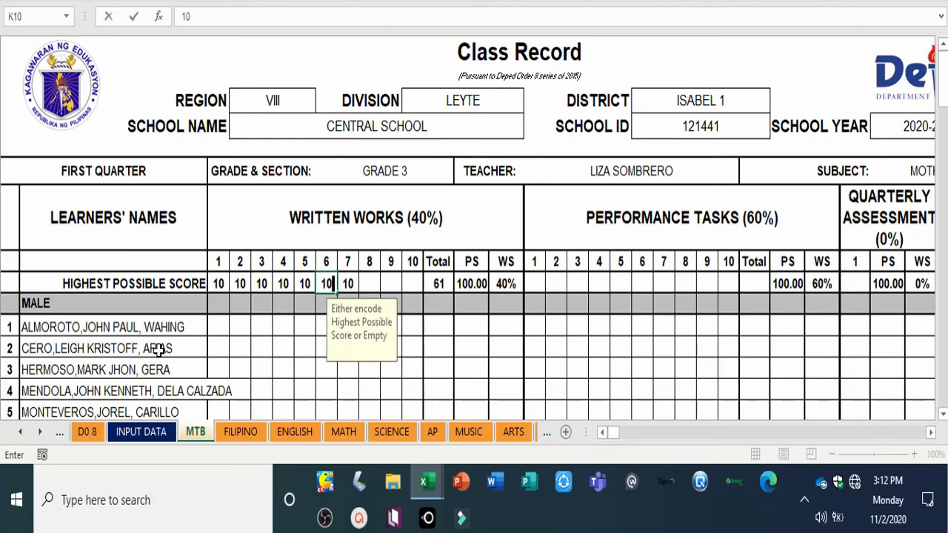
key("Tab")
key("Tab")
type("1")
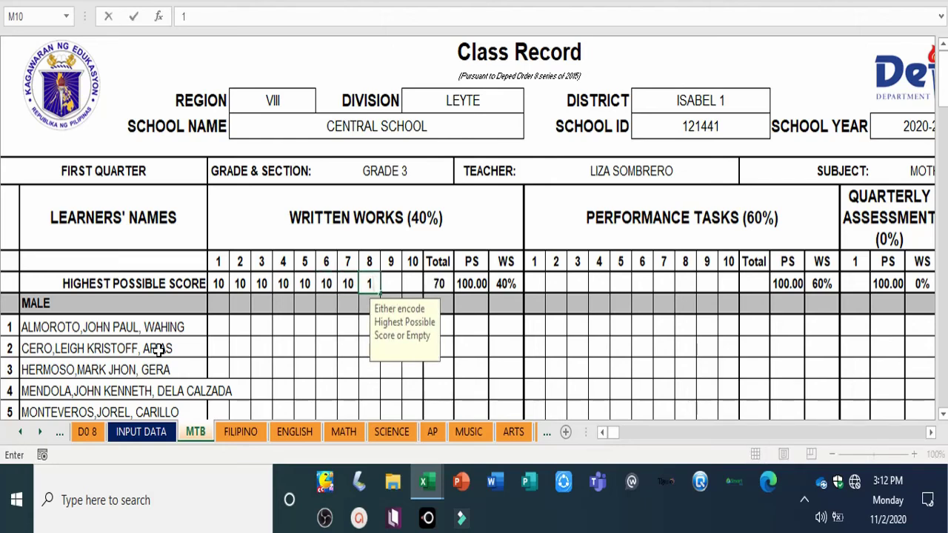
type("0")
left_click(331, 327)
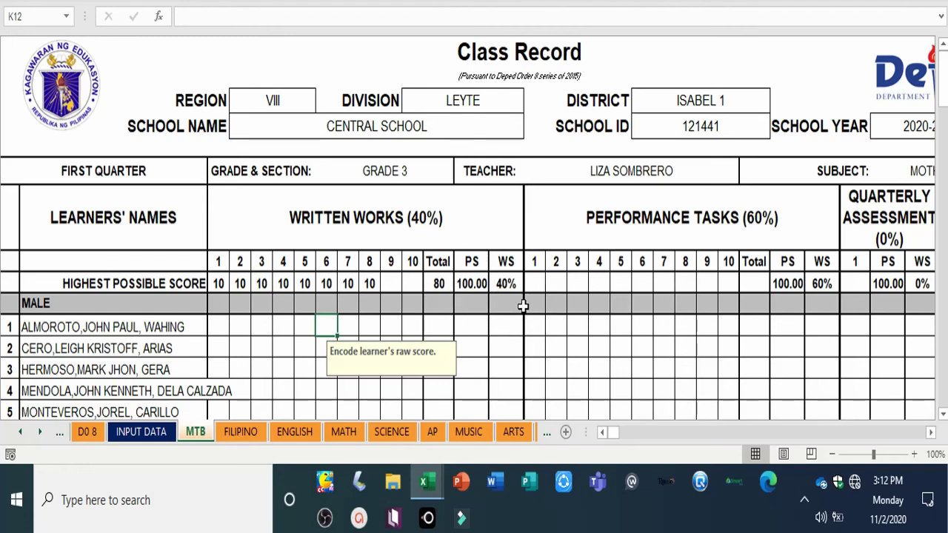
Step: Set the highest possible score of 10 for performance tasks 1–8, correcting mistyped entries
left_click(537, 281)
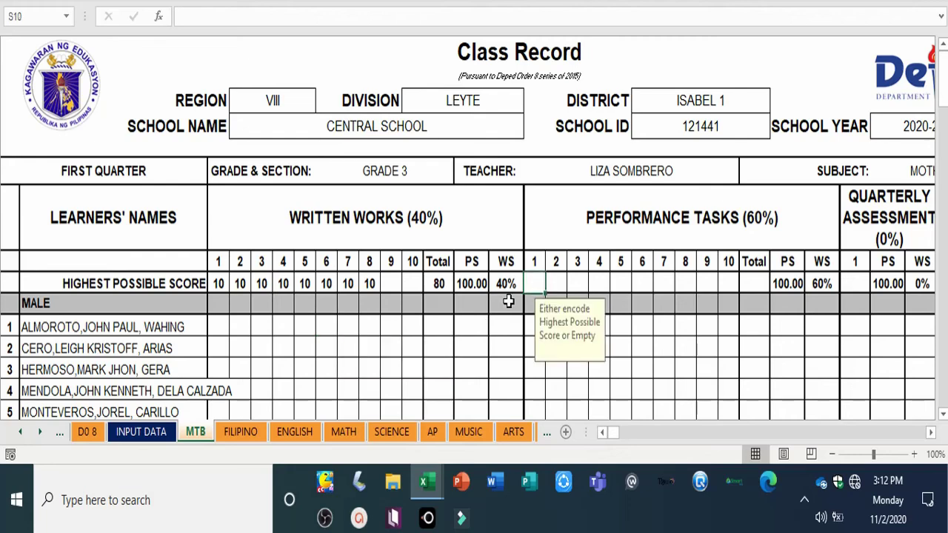
type("10")
key("Tab")
type("10")
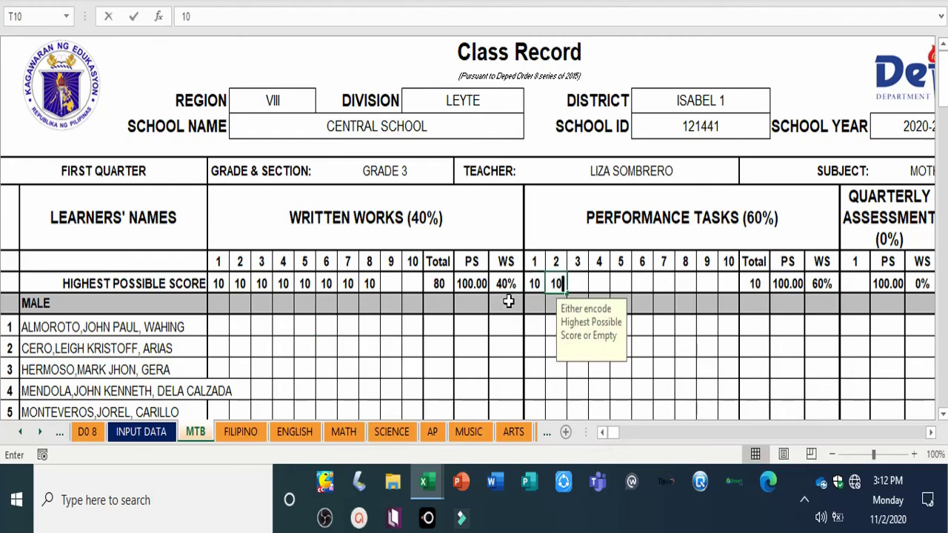
key("Tab")
type("1")
key("Tab")
type("01")
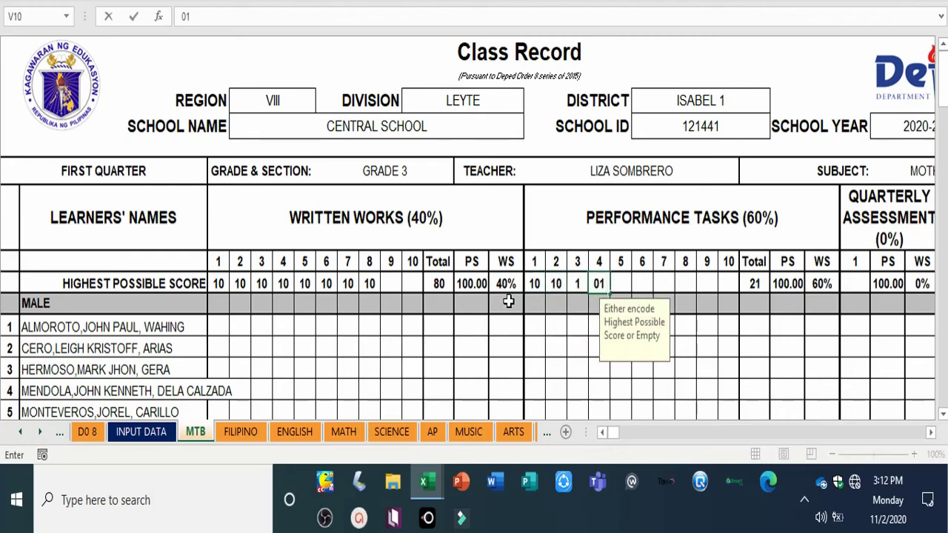
key("shift+Tab")
key("shift+Tab")
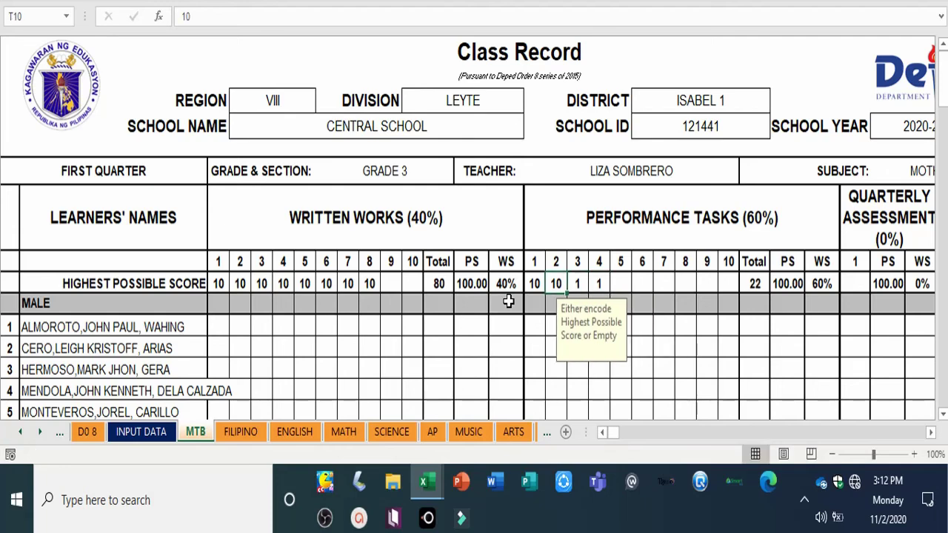
key("Tab")
type("101")
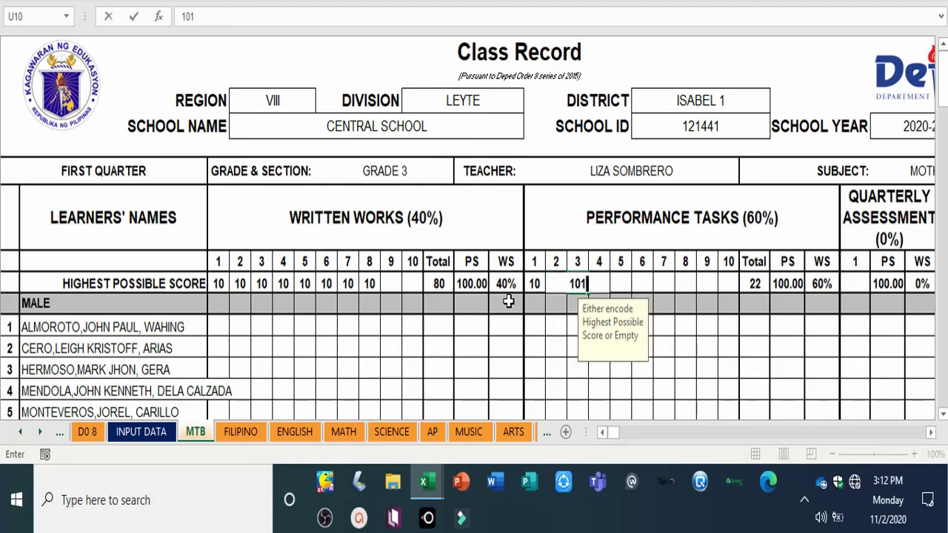
key("Tab")
key("shift+Tab")
key("shift+Tab")
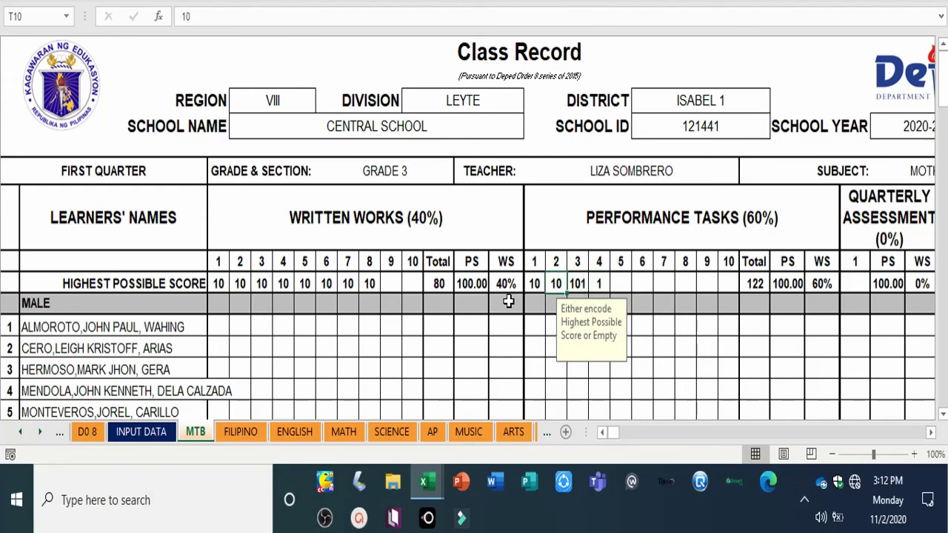
key("Tab")
type("10")
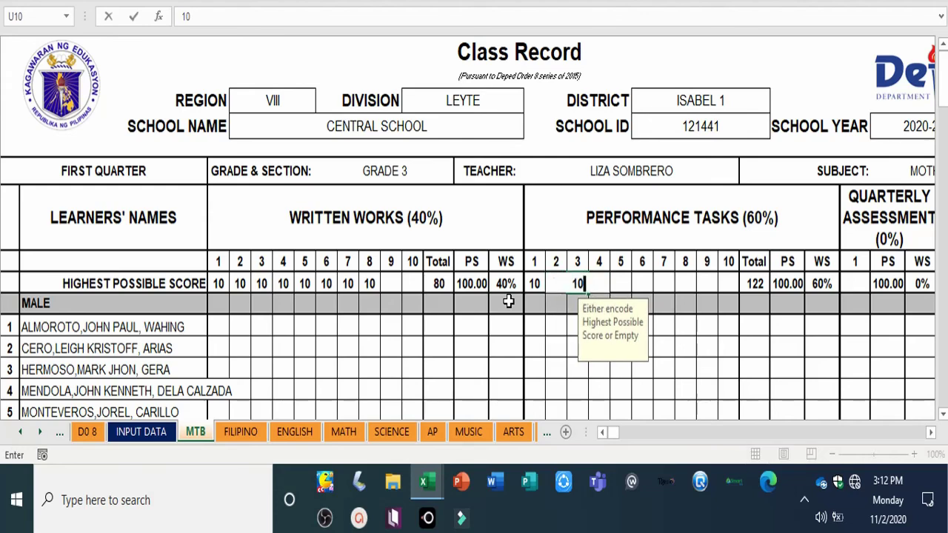
key("Tab")
type("10")
key("Tab")
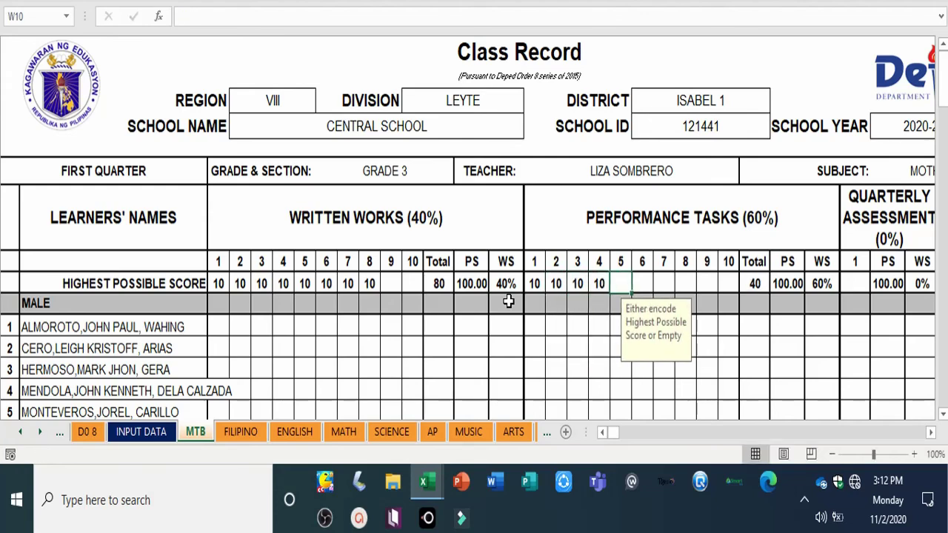
type("10")
key("Tab")
type("10")
key("Tab")
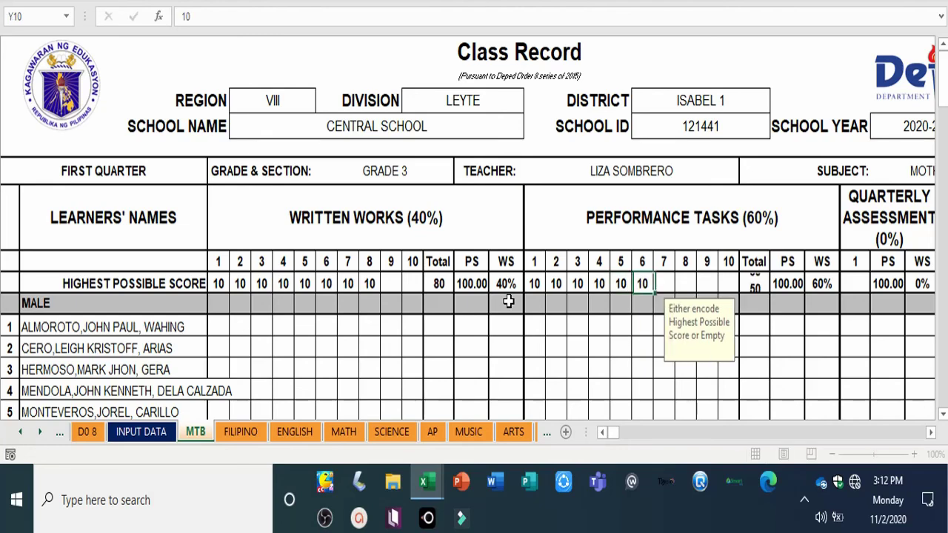
type("101")
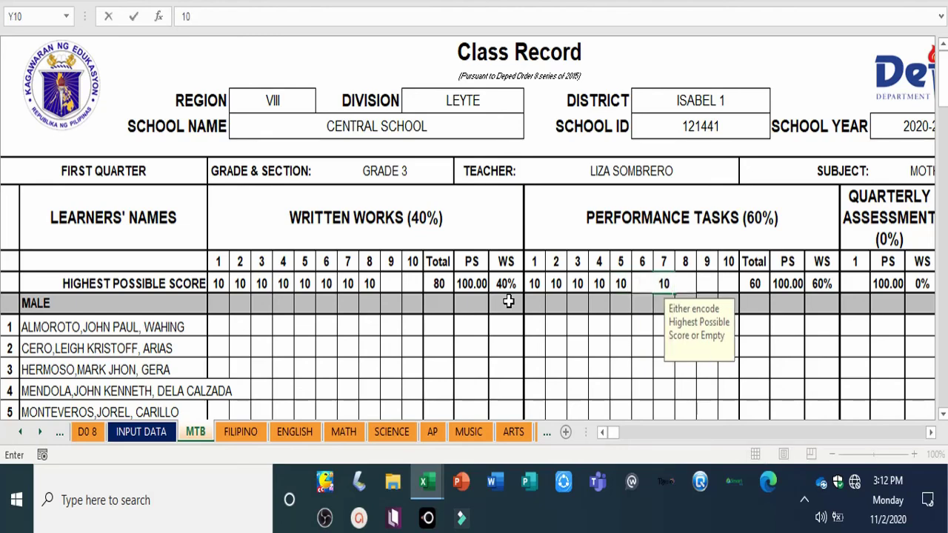
key("Tab")
type("10")
key("Tab")
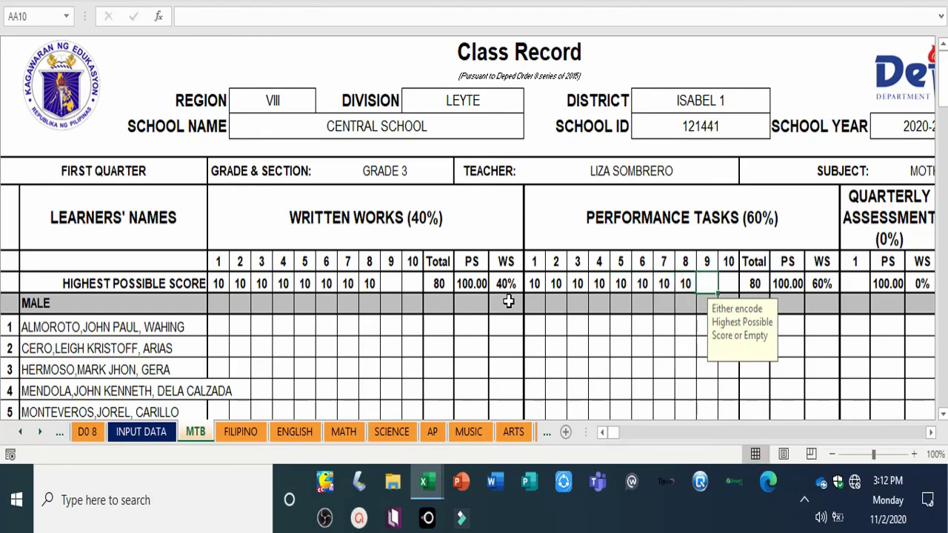
Step: Enter learner 1's written works scores 9, 9, 9, 9, 8, 8, 8, 9
left_click(227, 334)
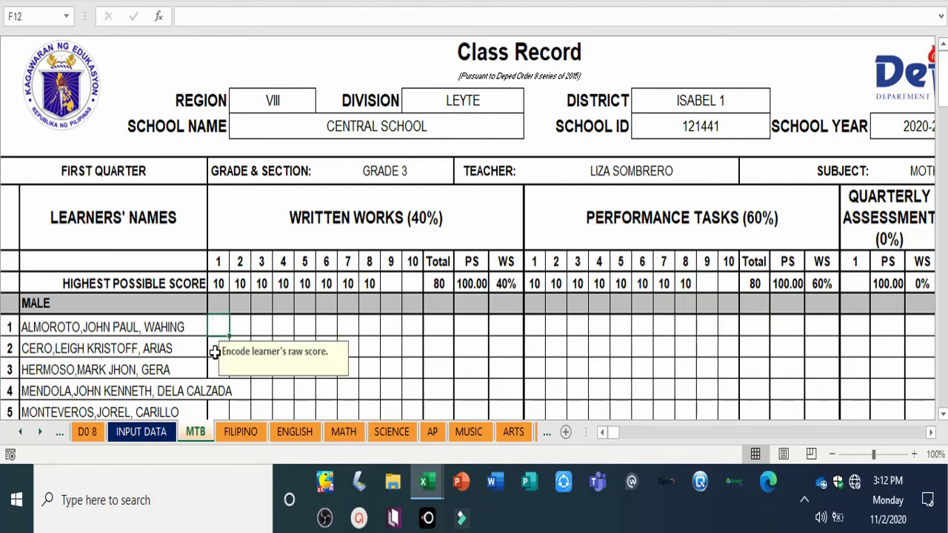
type("9")
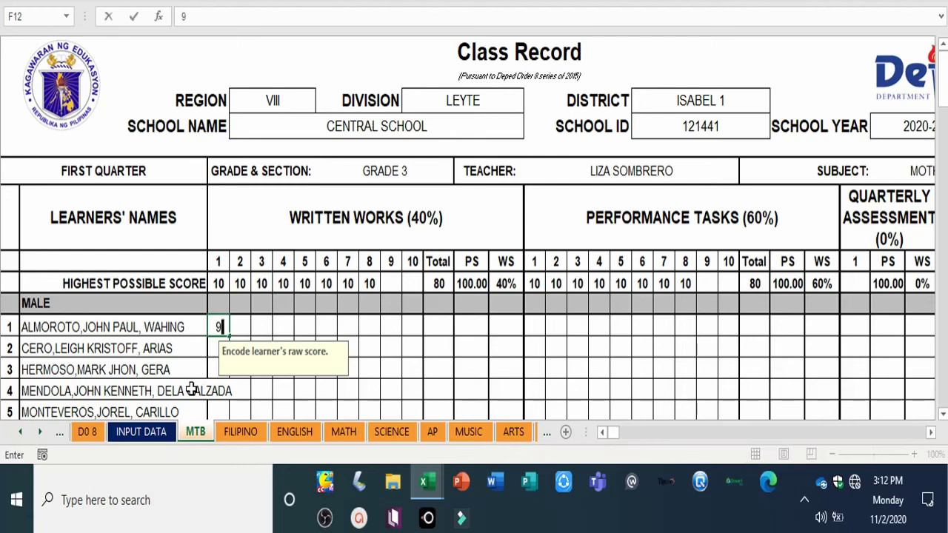
key("Tab")
type("9")
key("Tab")
type("9")
key("Tab")
type("9")
key("Tab")
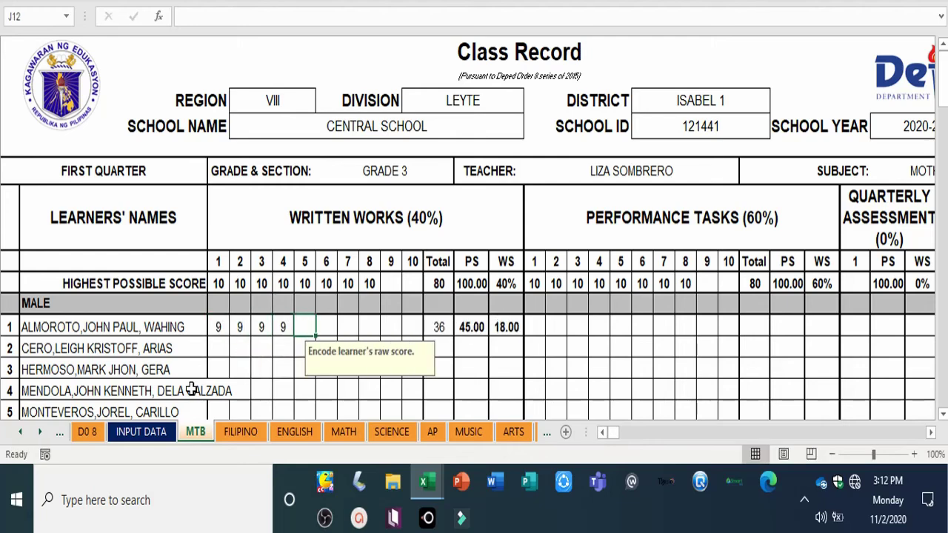
key("Tab")
type("8")
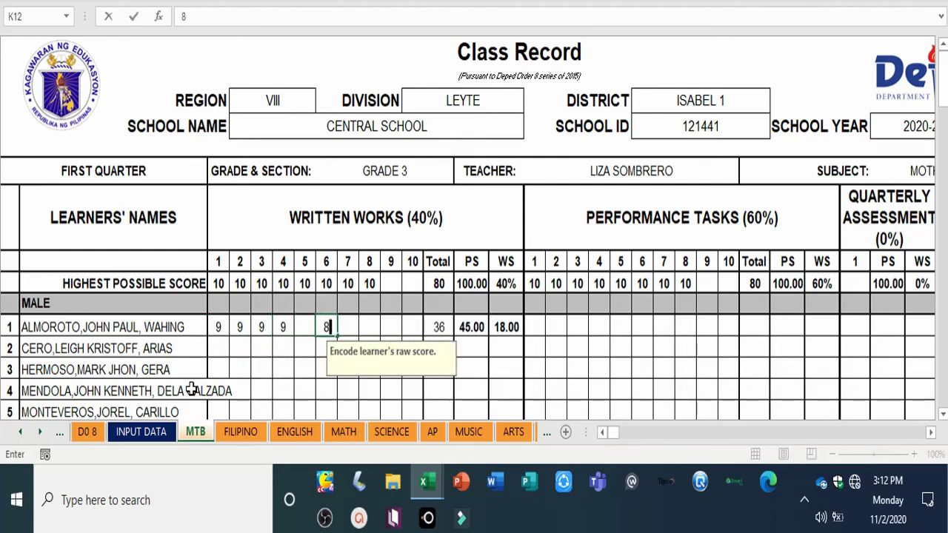
key("shift+Tab")
type("8")
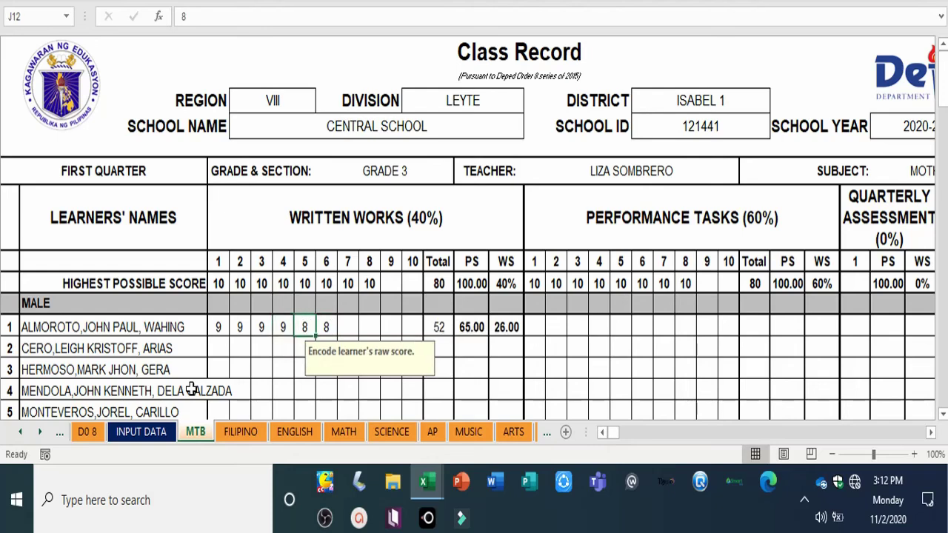
key("Tab")
key("Tab")
type("8")
key("Tab")
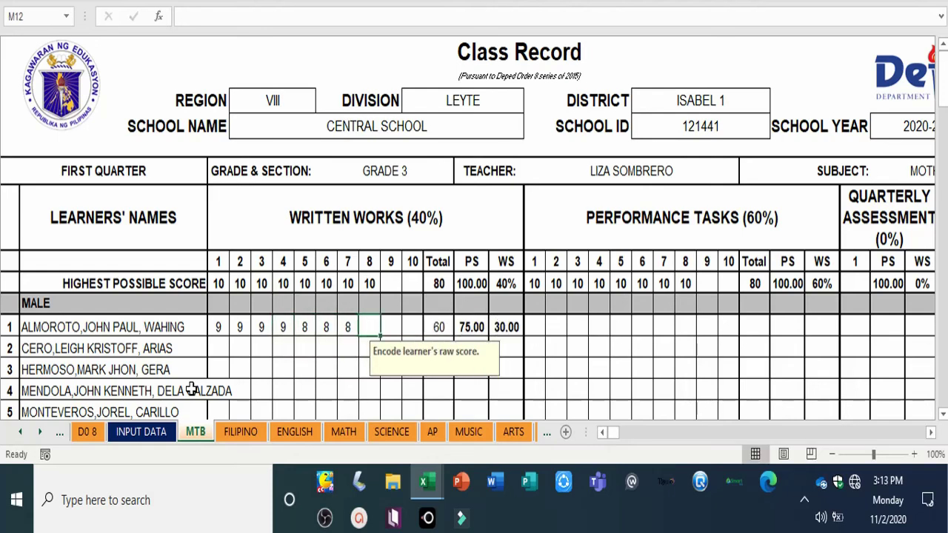
type("9")
key("Tab")
type("7")
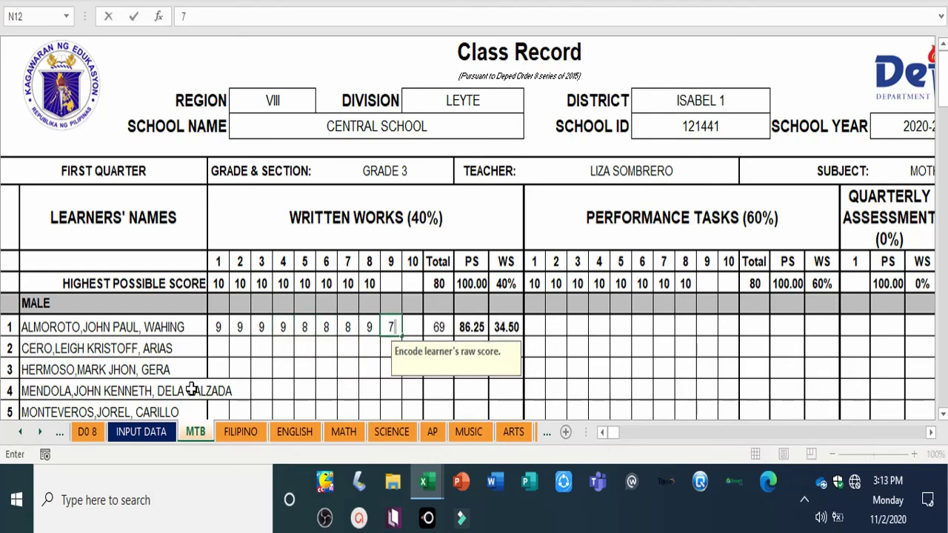
key("Escape")
Step: Enter learner 1's performance task scores 8, 8, 8, 9, 9, 9, 9, 9
key("Right")
key("Right")
key("Right")
key("Right")
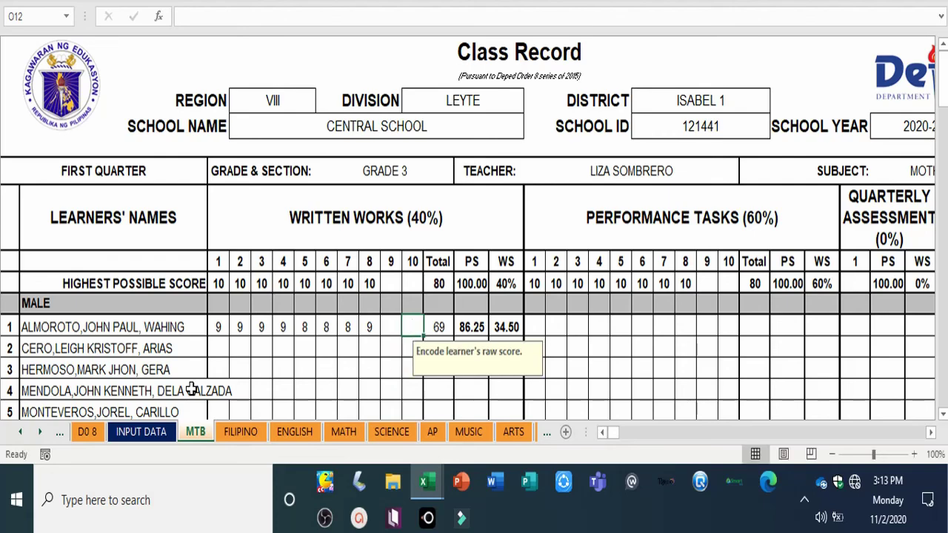
key("Right")
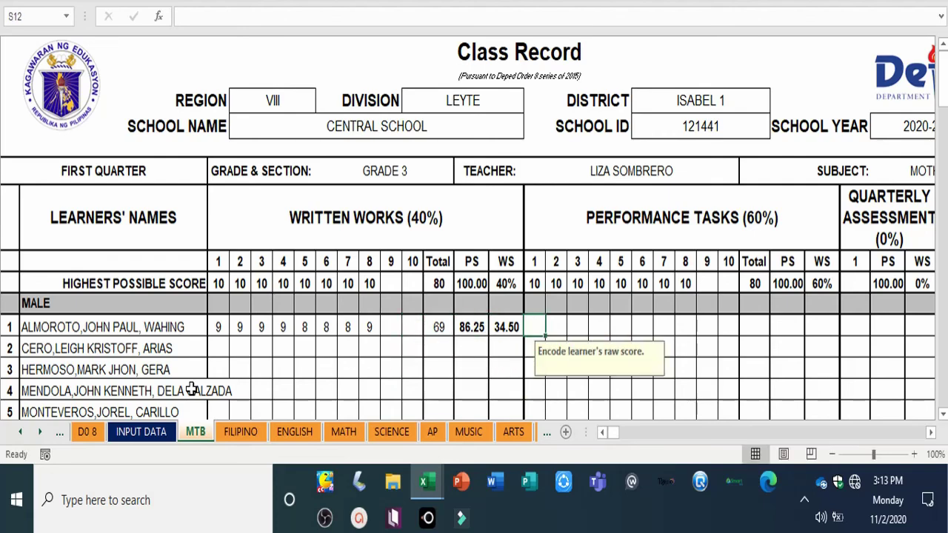
type("8")
key("Right")
type("8")
key("Right")
type("8")
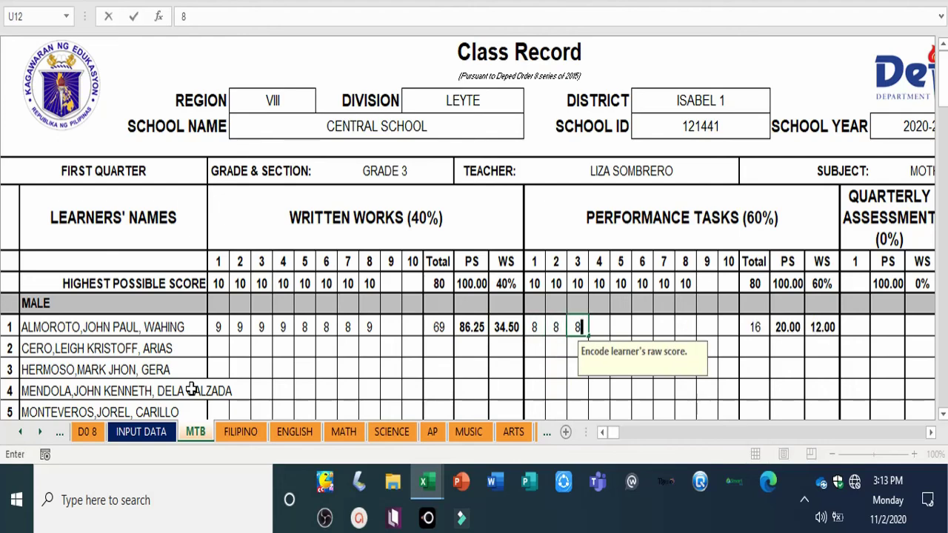
key("Right")
type("9")
key("Right")
type("9")
key("Right")
type("9")
key("Right")
type("9")
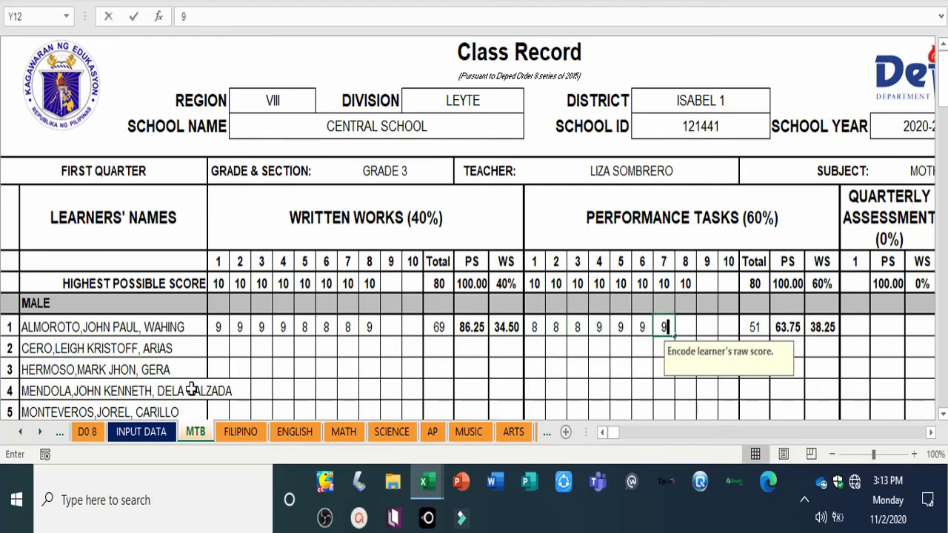
key("Right")
type("9")
key("Right")
key("Right")
key("Right")
key("Right")
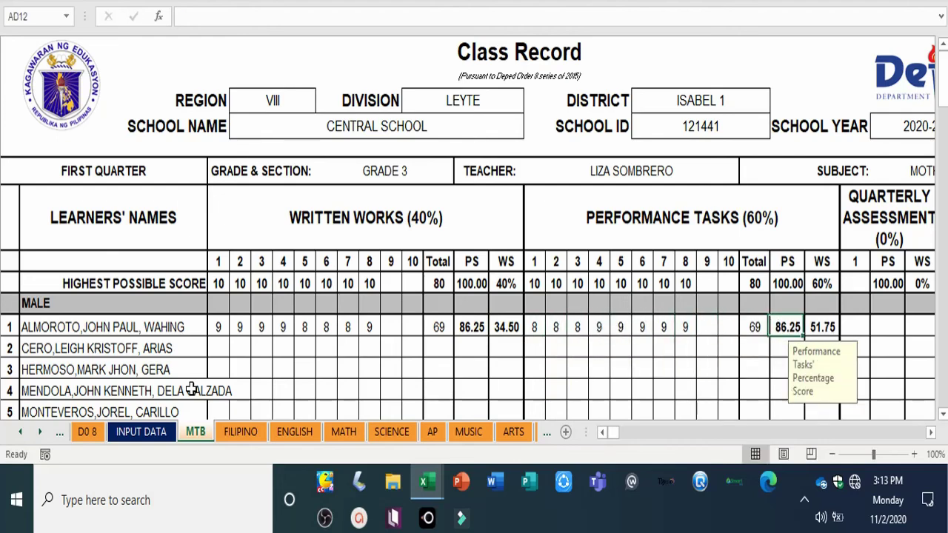
key("Right")
key("Right")
key("Right")
key("Right")
key("Right")
key("Right")
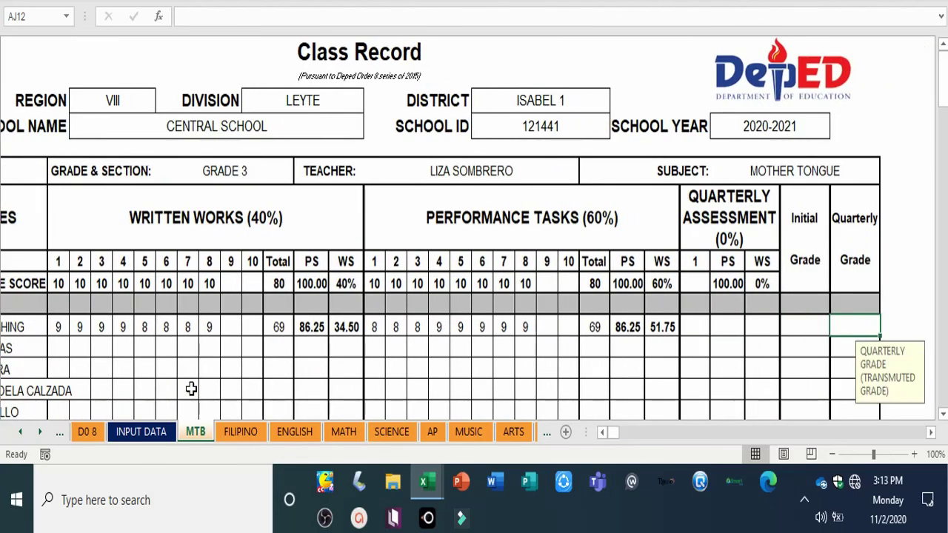
Step: Enter 0 as learner 1's quarterly assessment score, giving initial grade 86.25 and quarterly grade 91
key("Left")
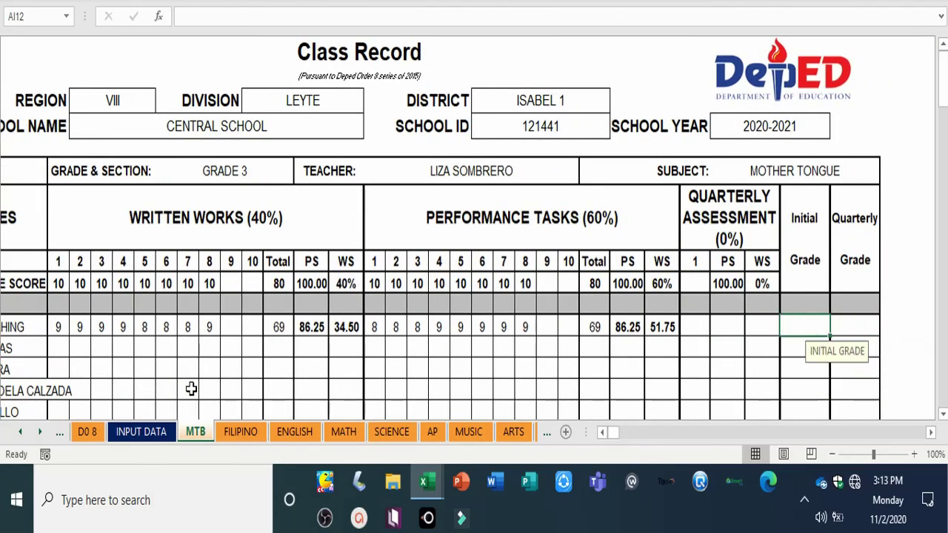
key("Left")
key("Left")
key("Left")
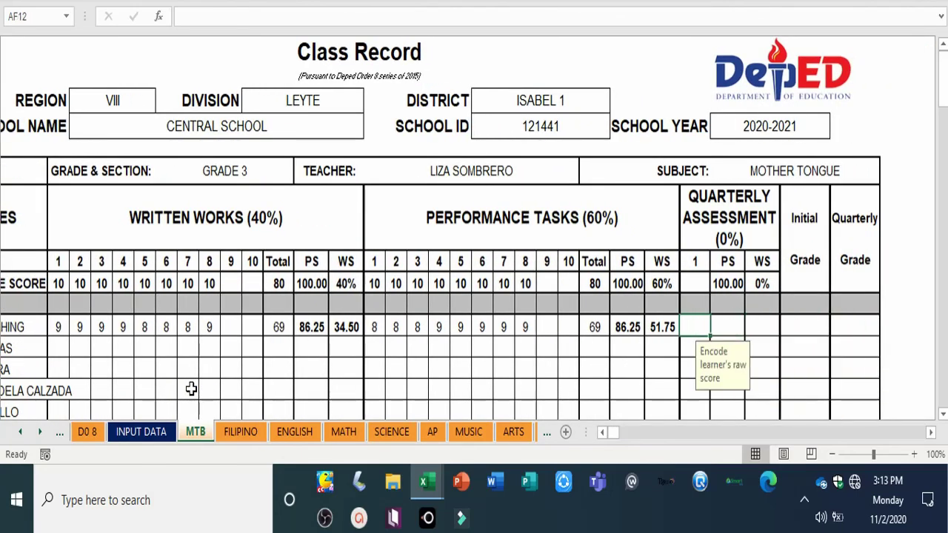
type("0")
key("Tab")
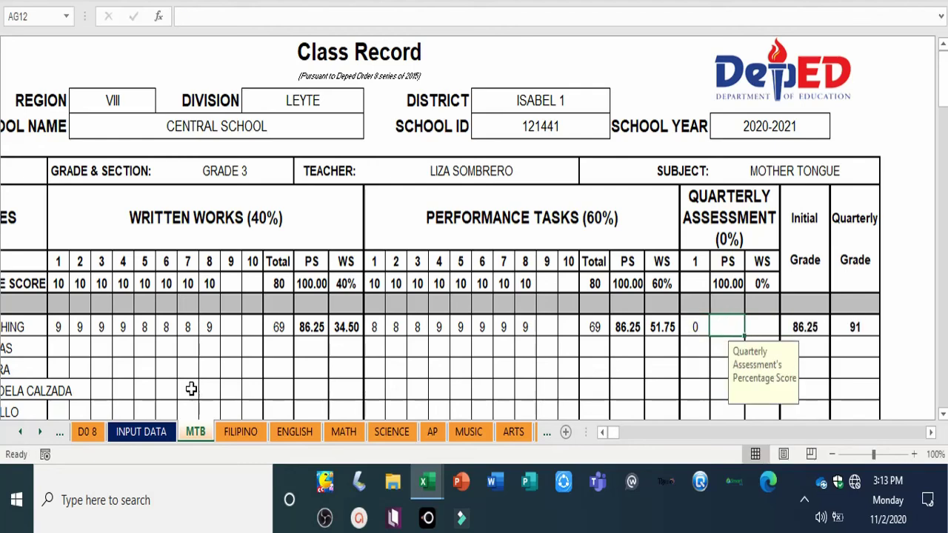
key("Right")
key("Right")
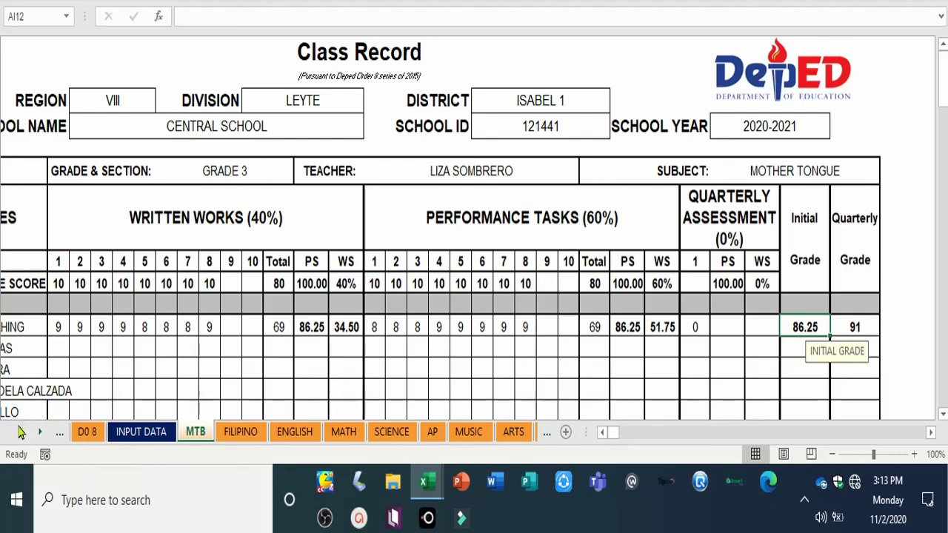
left_click(88, 432)
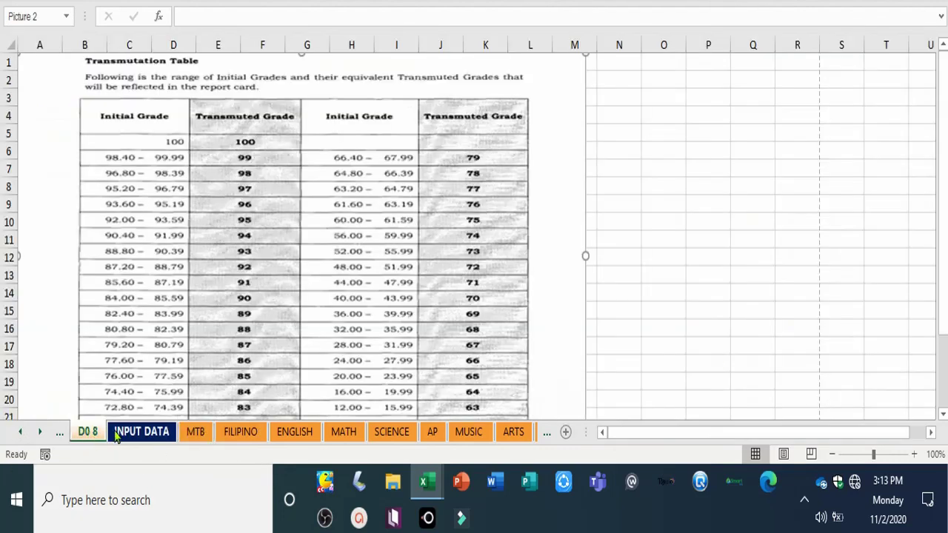
left_click(141, 432)
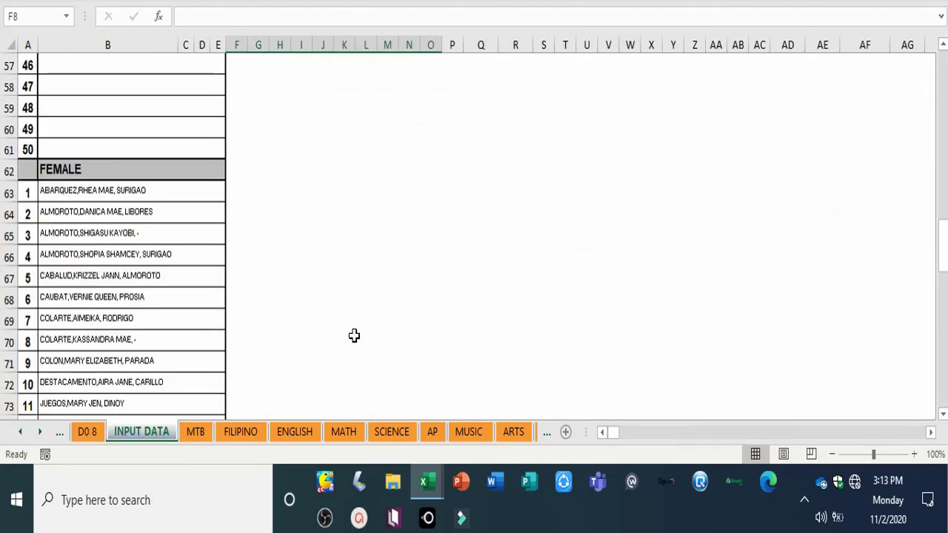
left_click(609, 437)
left_click(611, 435)
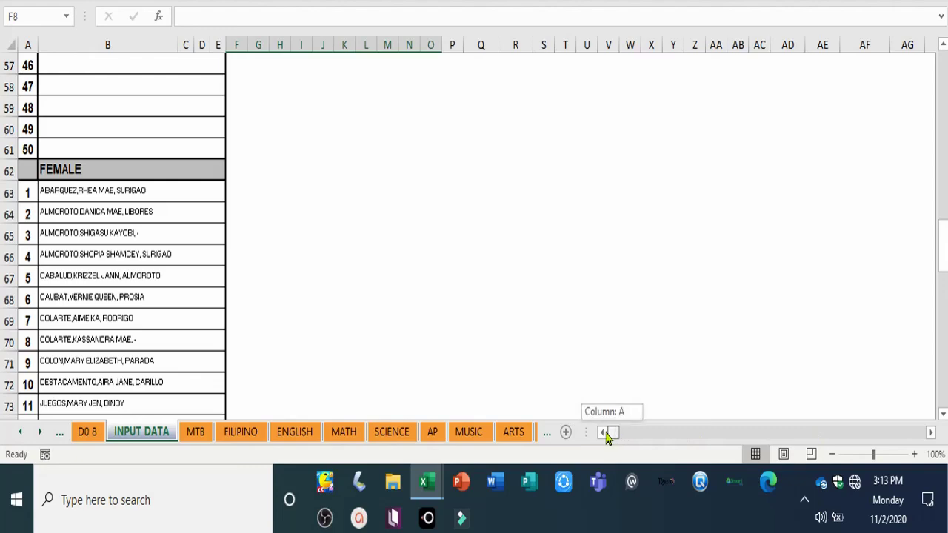
scroll(144, 407, "up", 19)
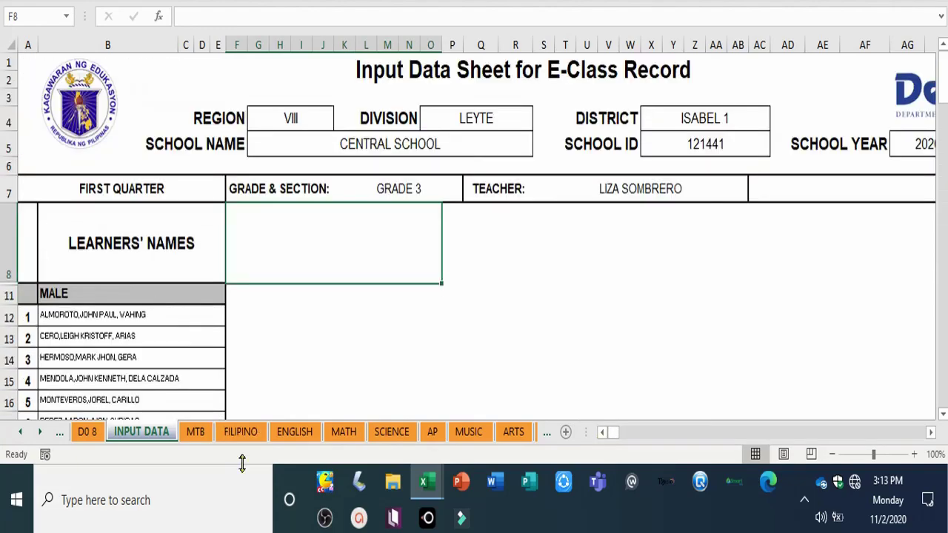
left_click(199, 433)
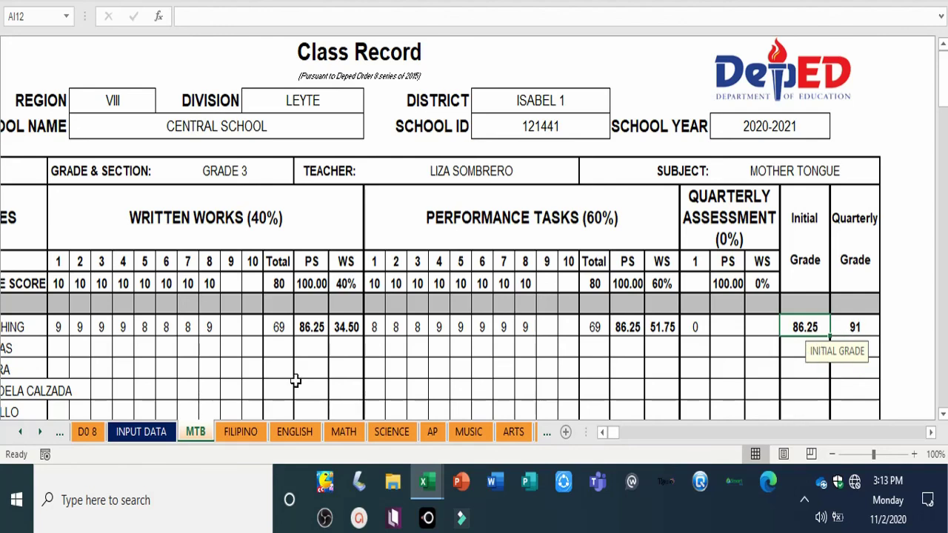
left_click(87, 433)
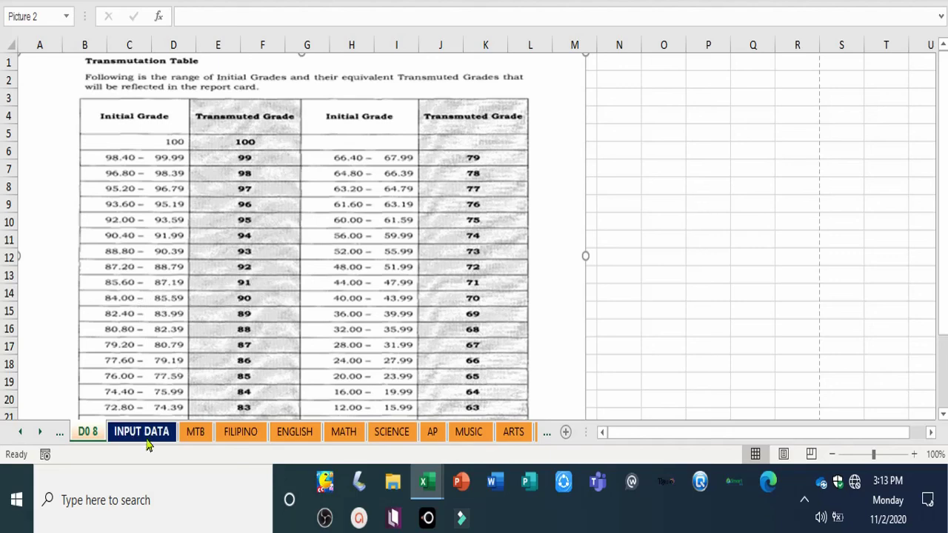
left_click(194, 433)
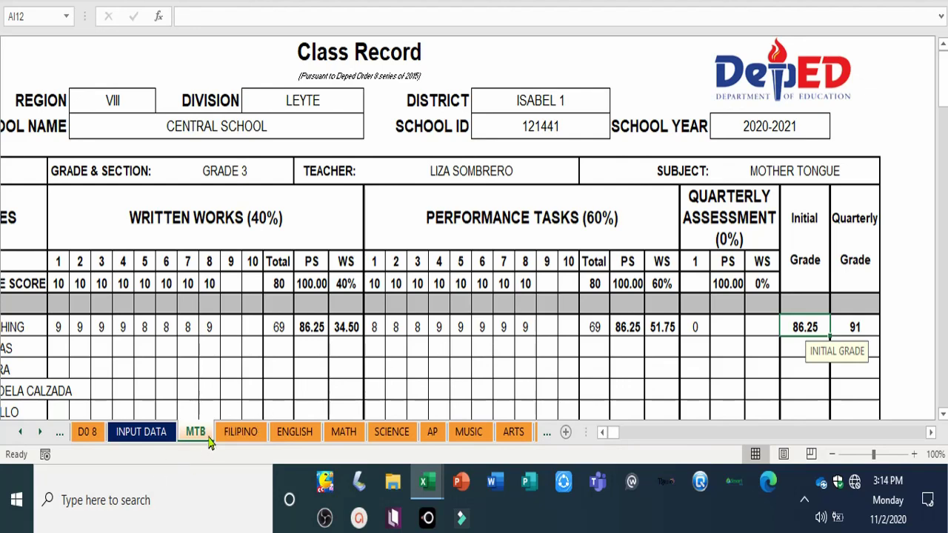
Step: Open the SUMMARY OF QUARTERLY GRADES sheet to see learner 1's Mother Tongue grade of 91
left_click(39, 433)
left_click(38, 433)
left_click(39, 434)
left_click(39, 433)
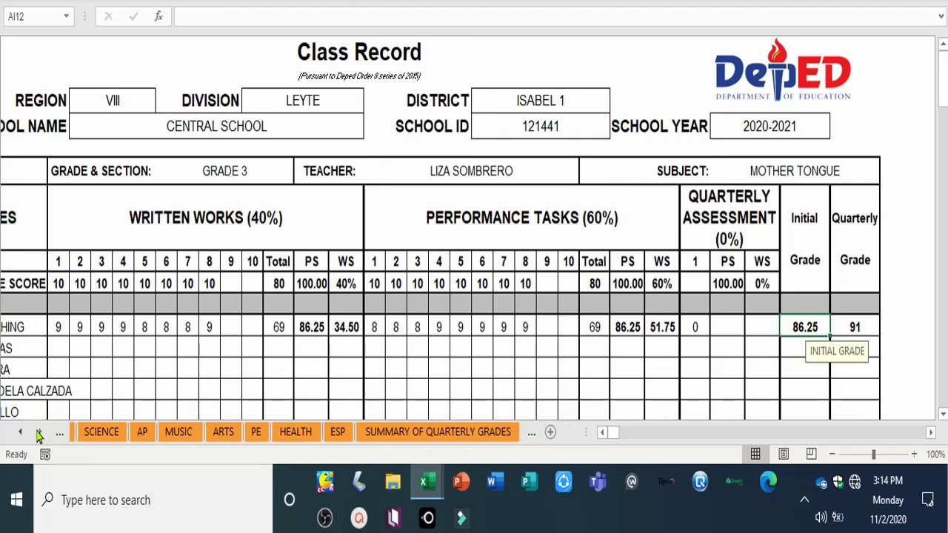
left_click(38, 433)
left_click(377, 434)
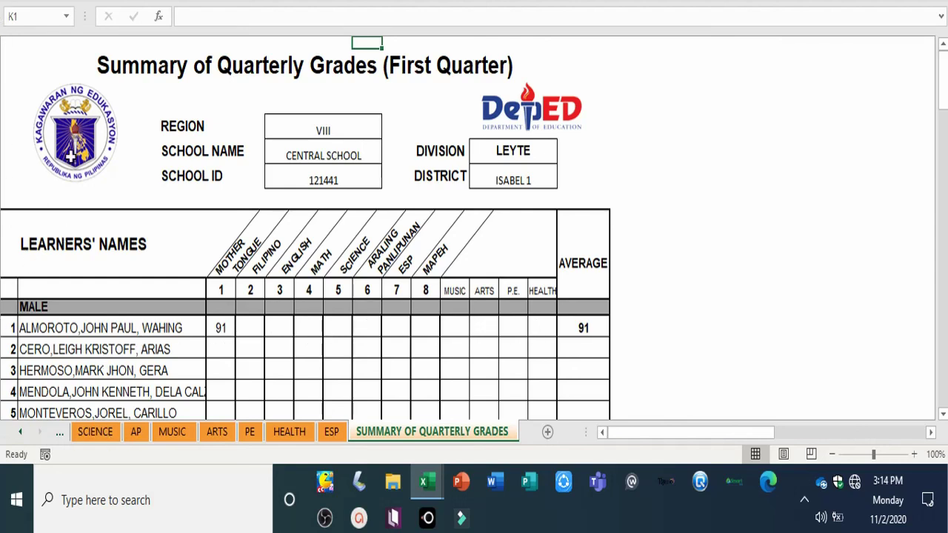
Step: Scroll the sheet tabs back to the first sheets of the workbook
left_click(20, 436)
left_click(20, 435)
left_click(20, 435)
left_click(20, 436)
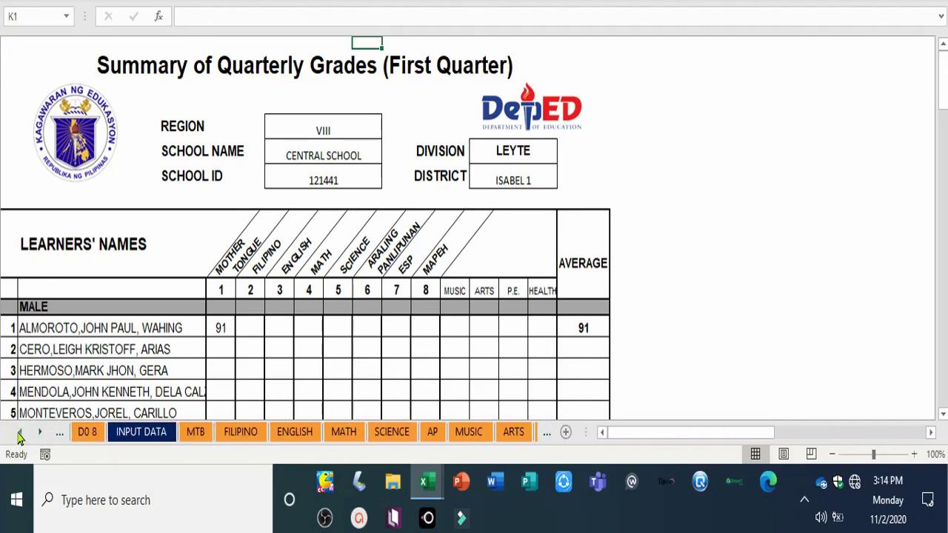
left_click(20, 436)
left_click(20, 435)
left_click(20, 436)
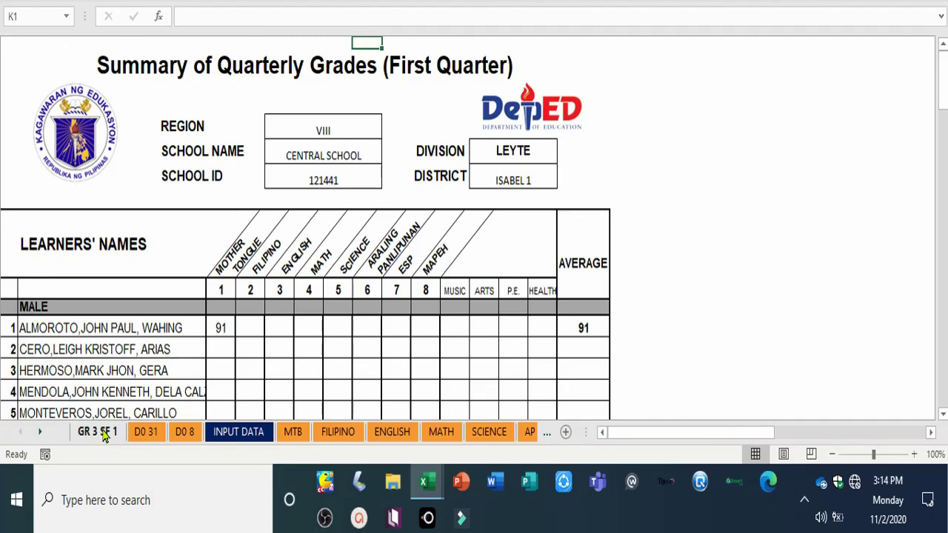
Step: Look over the D0 31 and D0 8 transmutation sheets, then return to the MTB class record
left_click(146, 433)
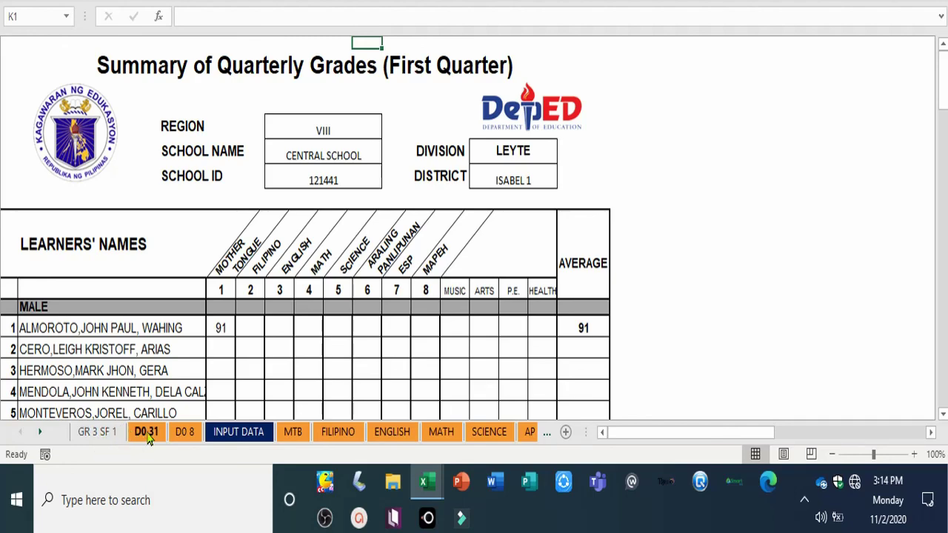
left_click(147, 434)
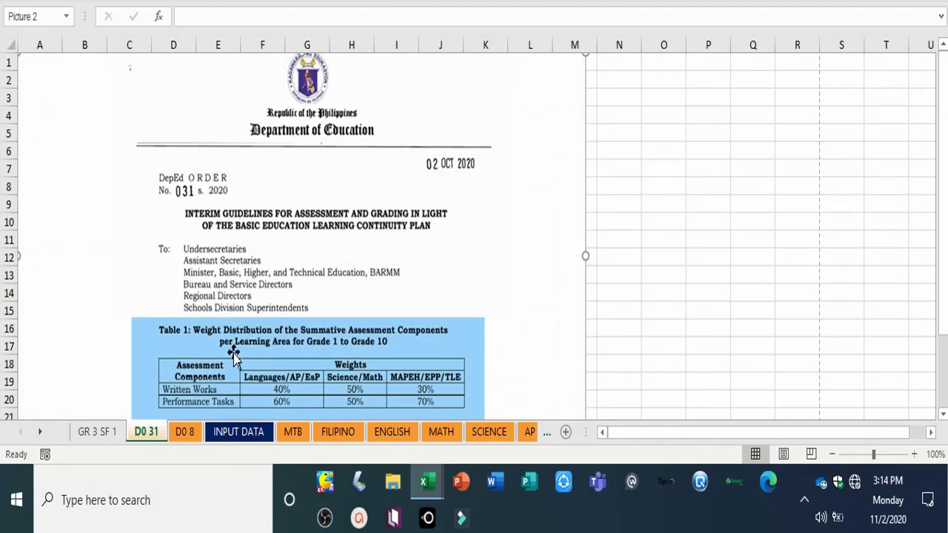
left_click(185, 434)
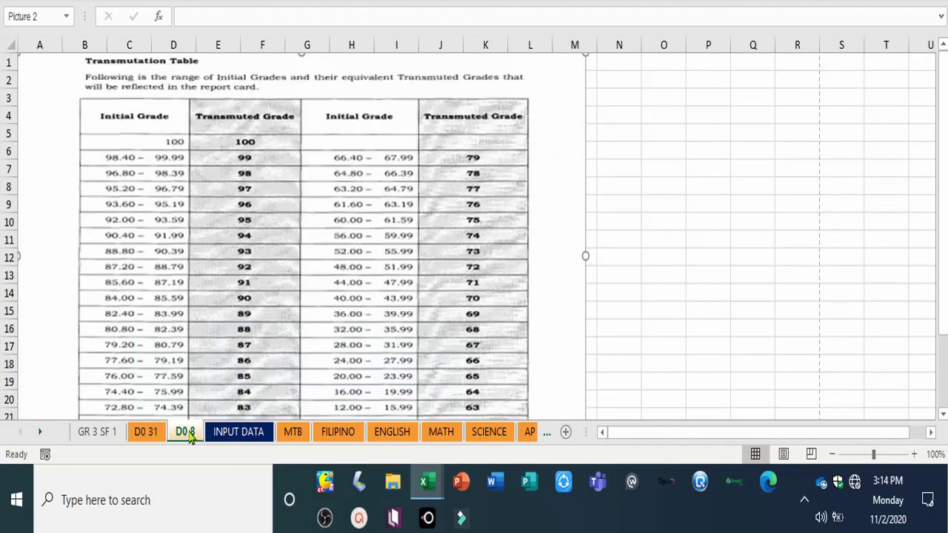
left_click(293, 433)
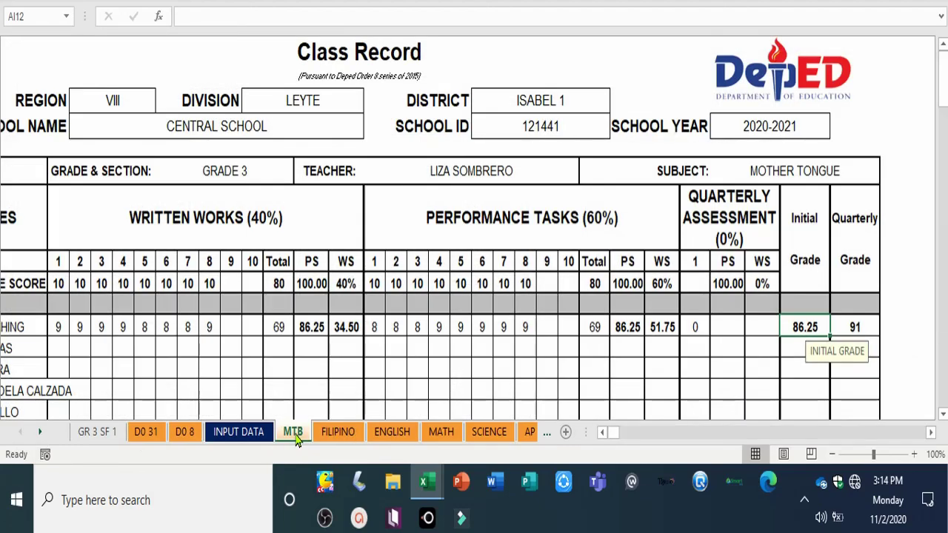